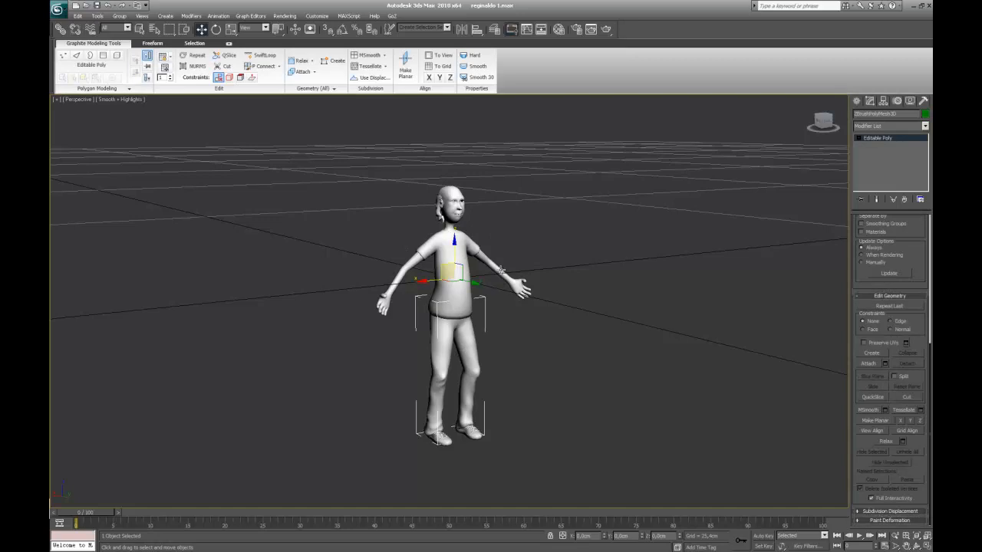
Step: Attach the arms and the shirt to the head mesh, using Match Material IDs to Material with Condense Material and IDs
left_click(467, 211)
middle_click_drag(576, 357, 547, 356, "alt")
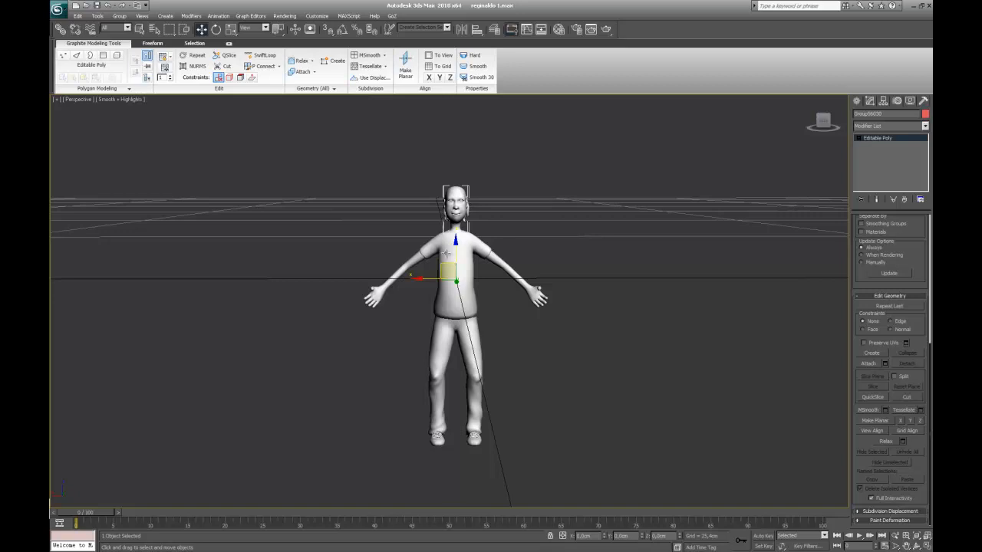
left_click(466, 251)
left_click(514, 272)
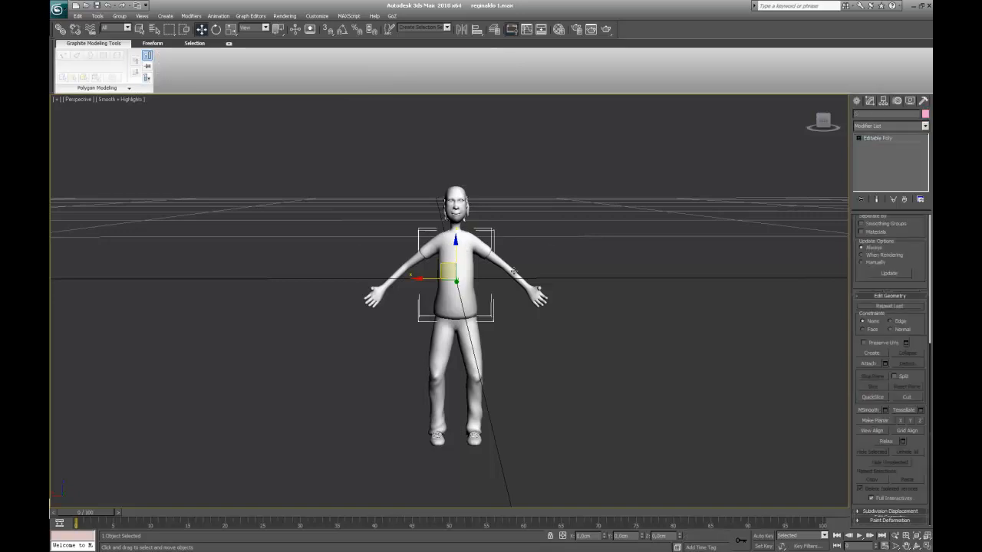
left_click(459, 193)
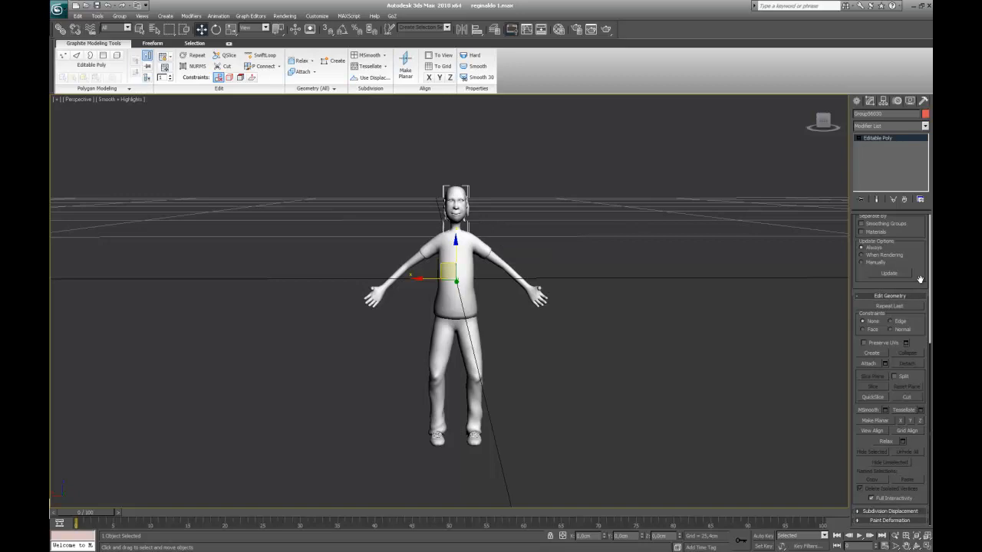
left_click(868, 364)
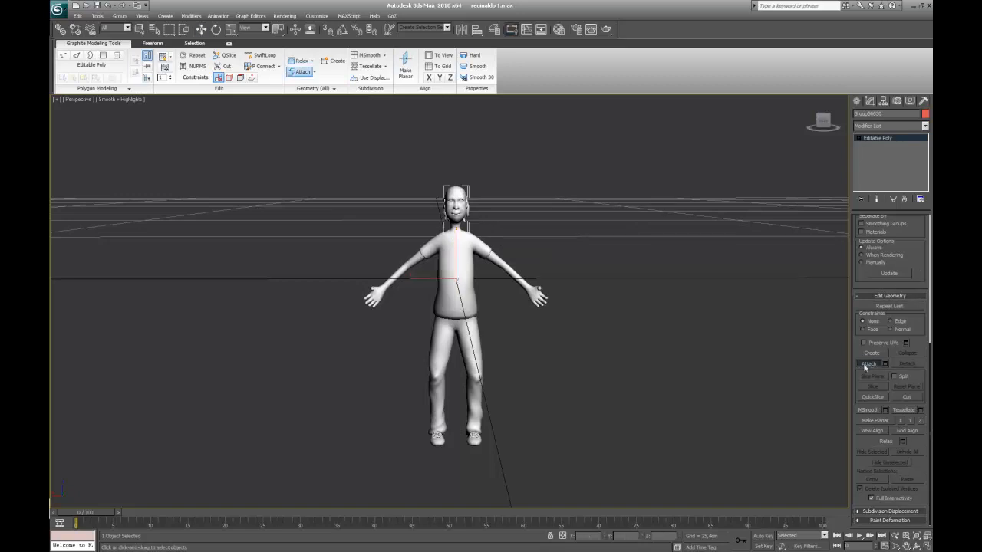
left_click(503, 267)
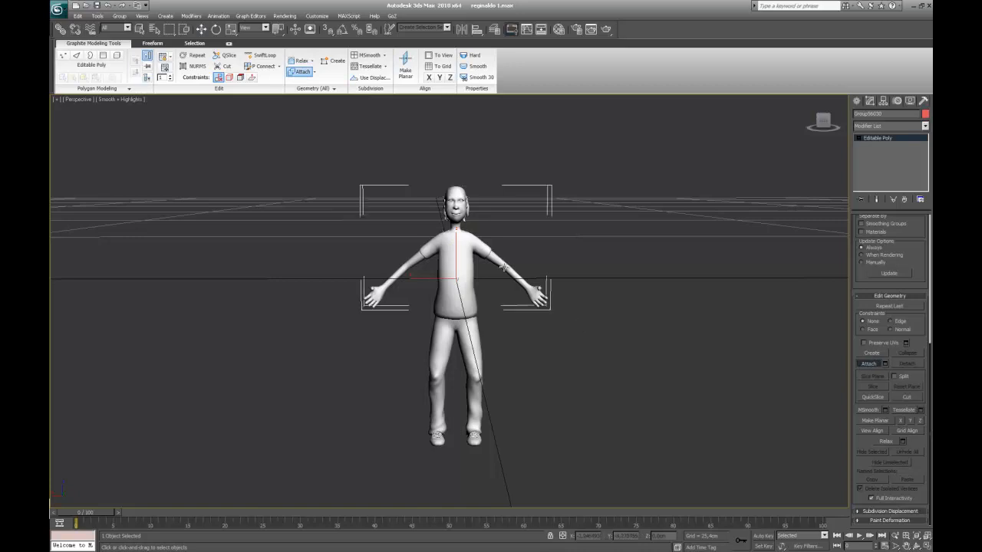
left_click(462, 288)
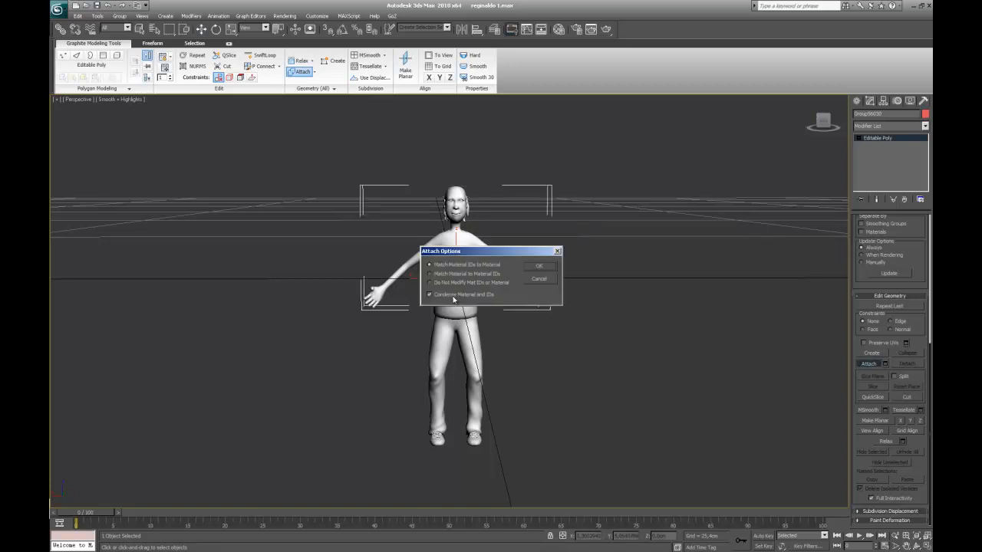
left_click(539, 266)
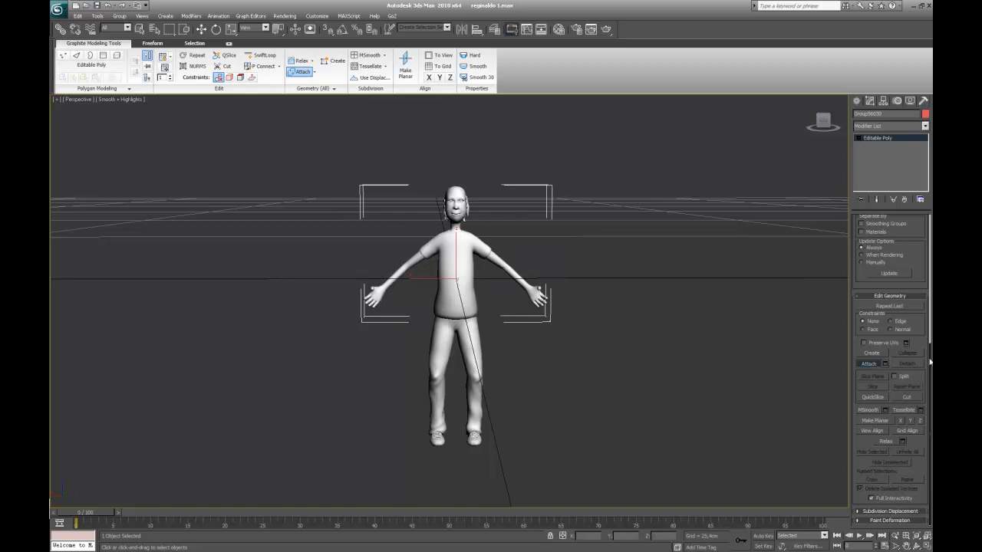
Step: Attach all remaining meshes, from Group5 through Group56032, to the character in one pass, matching material IDs to material
left_click(873, 367)
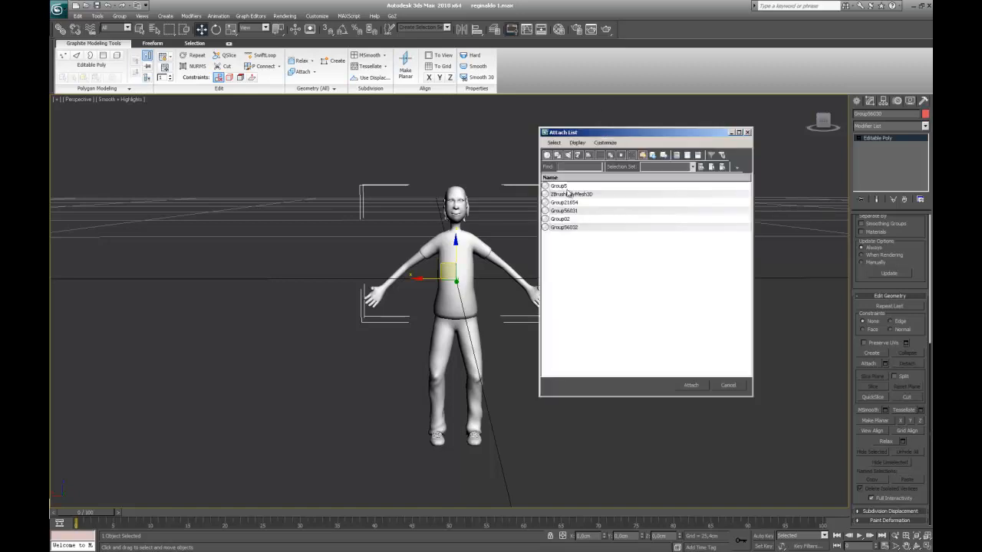
left_click(559, 187)
left_click(567, 228, "shift")
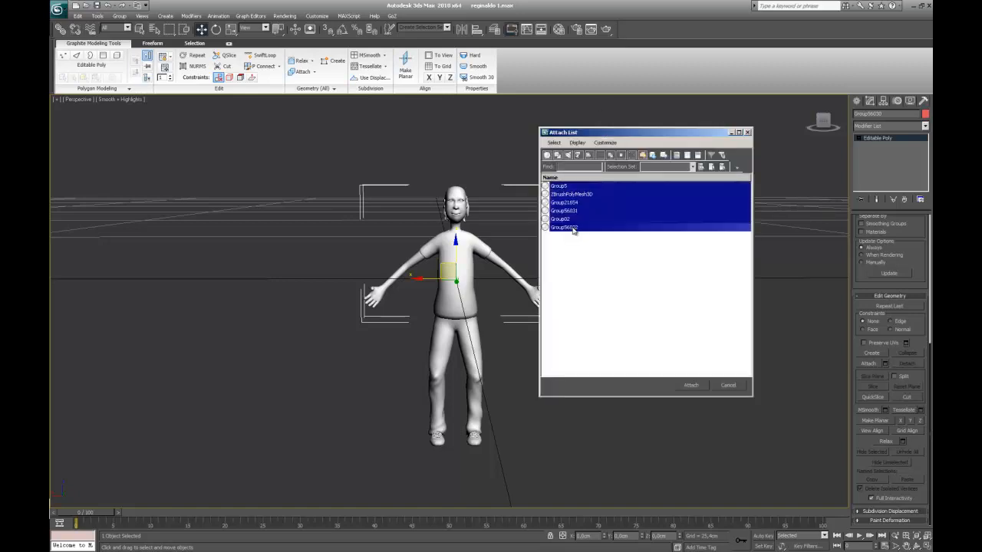
left_click(691, 385)
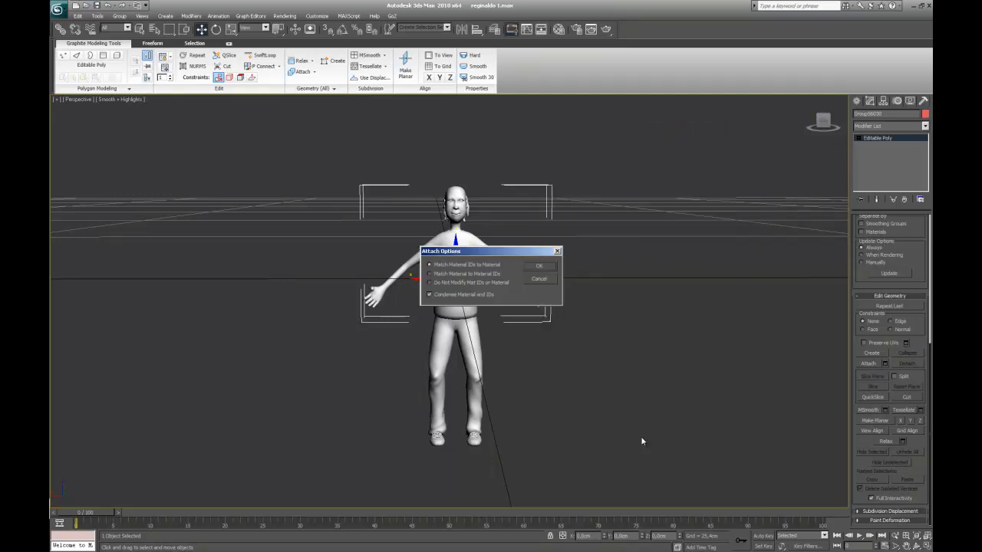
left_click(537, 269)
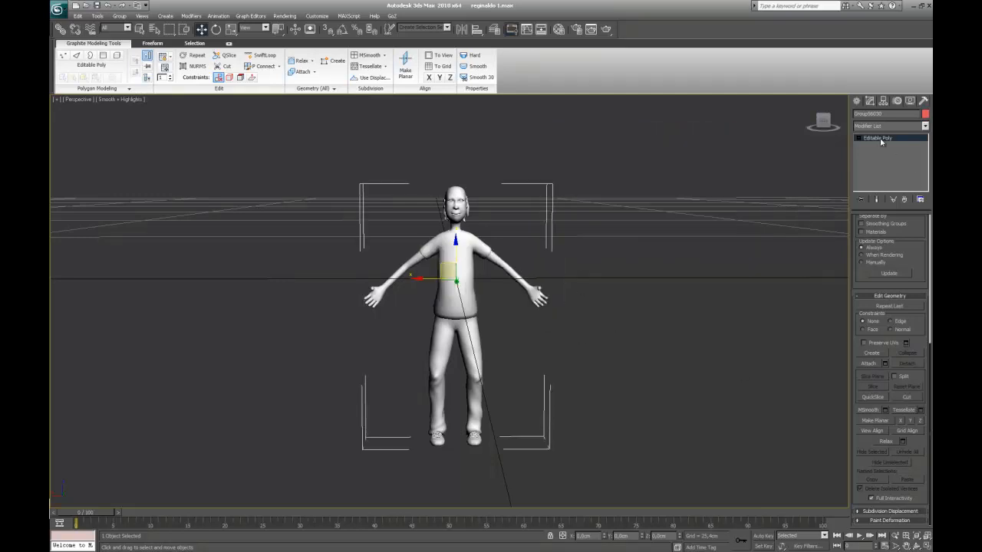
left_click(882, 138)
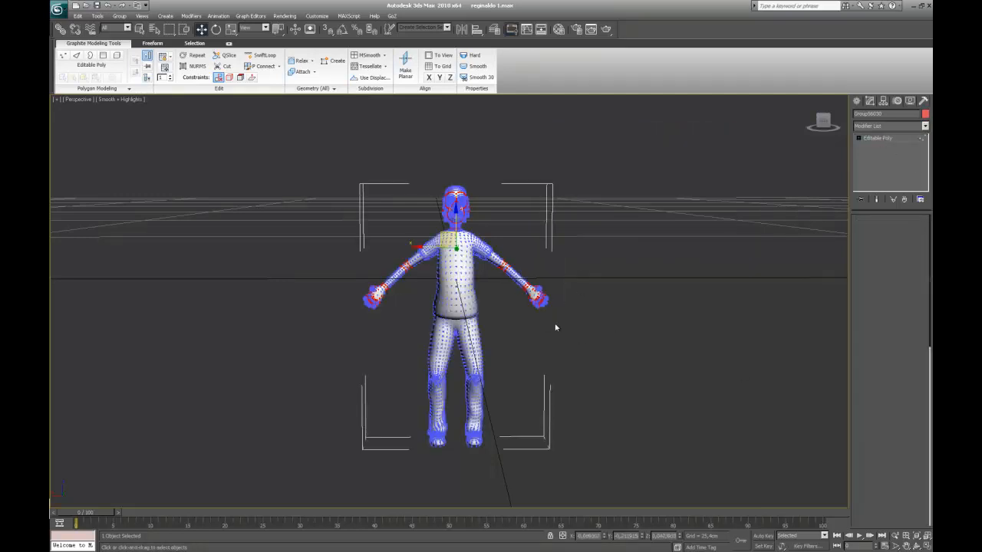
left_click(865, 242)
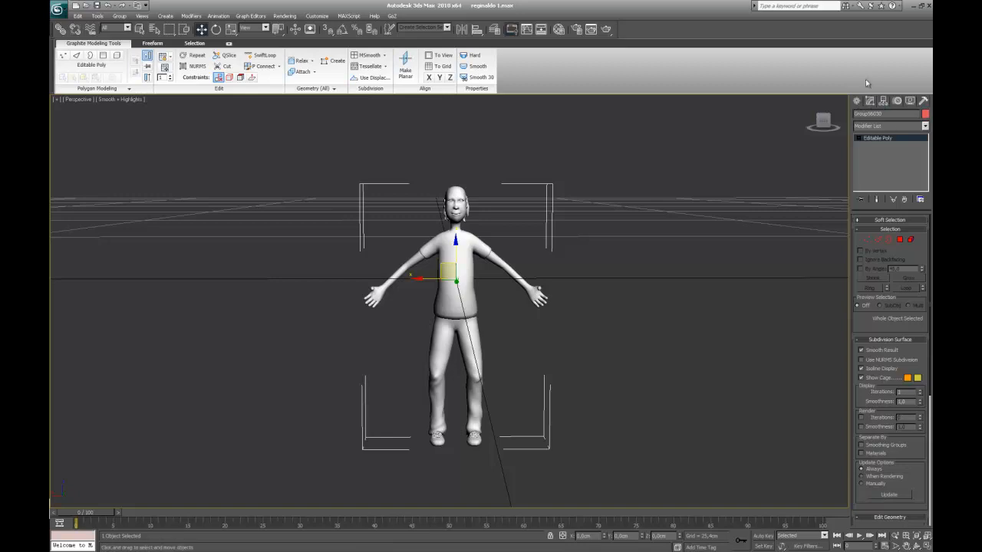
Step: Affect only the character's pivot and align its pivot point to the minimum of the character's own mesh
left_click(883, 101)
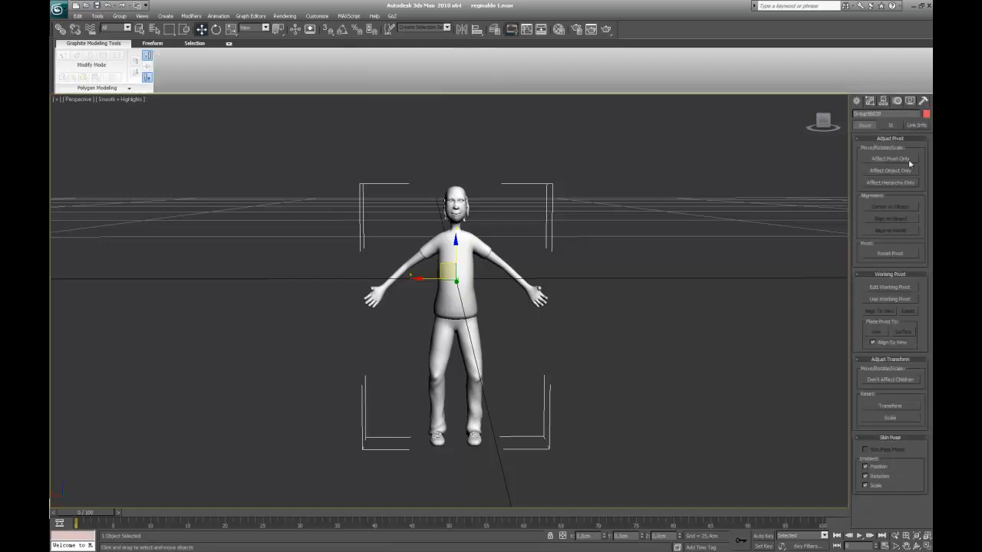
left_click(909, 159)
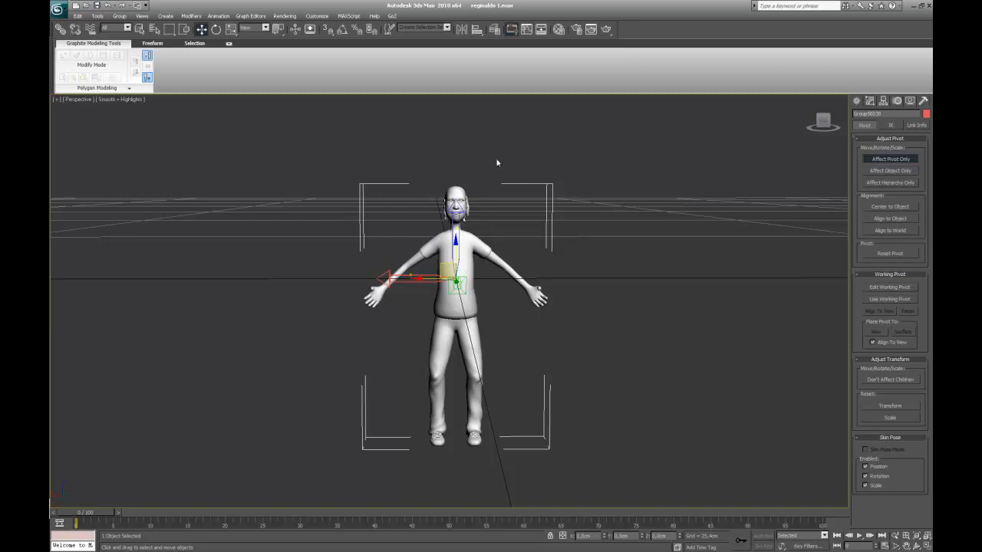
left_click(477, 30)
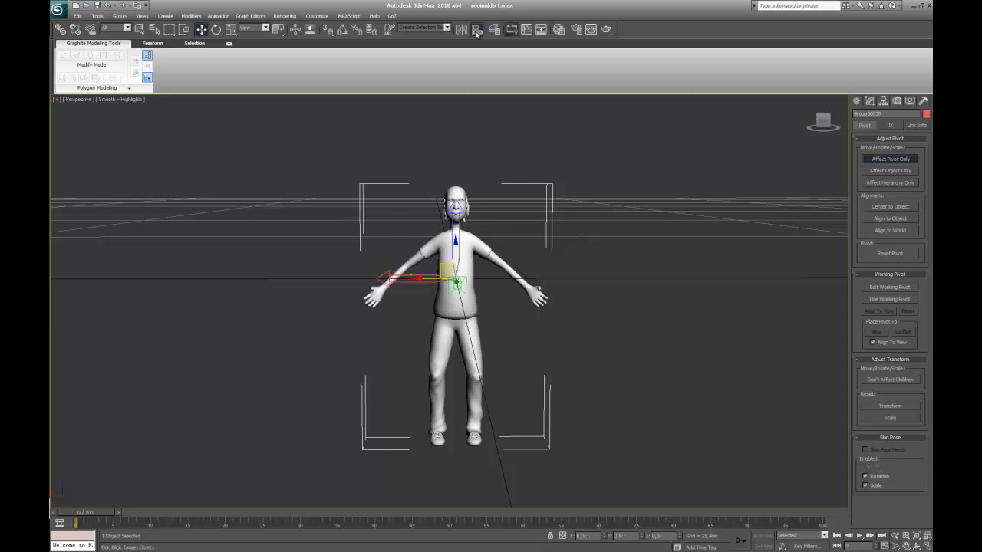
left_click(470, 313)
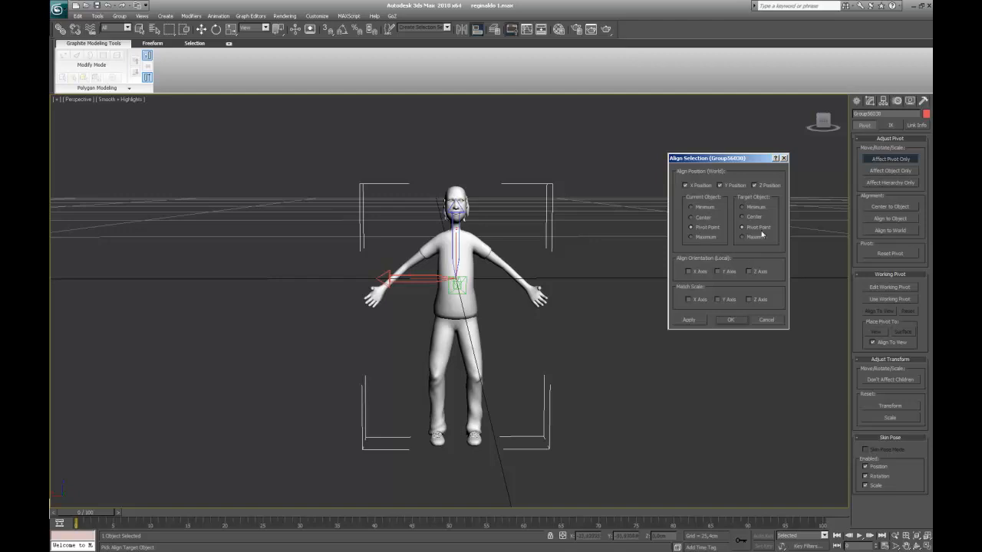
left_click(748, 211)
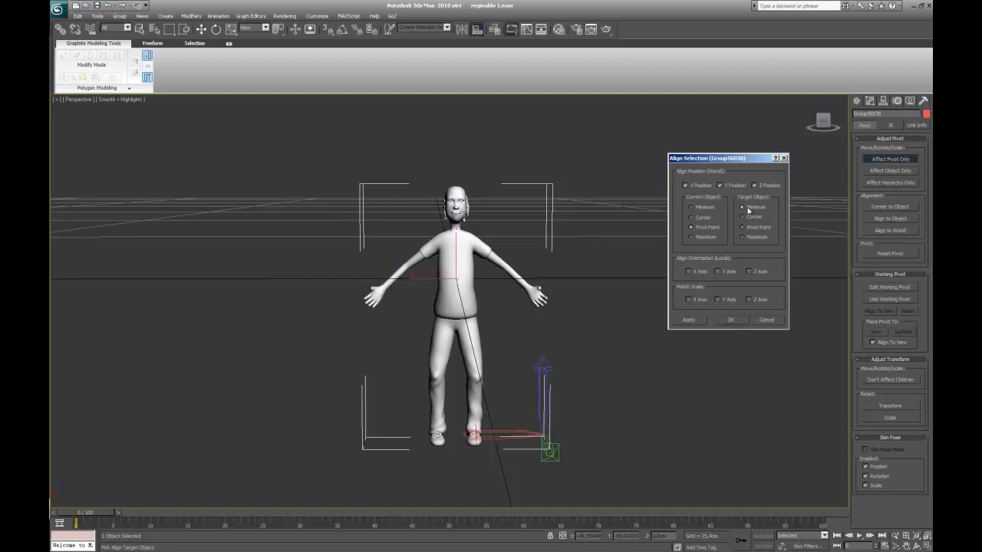
left_click(751, 242)
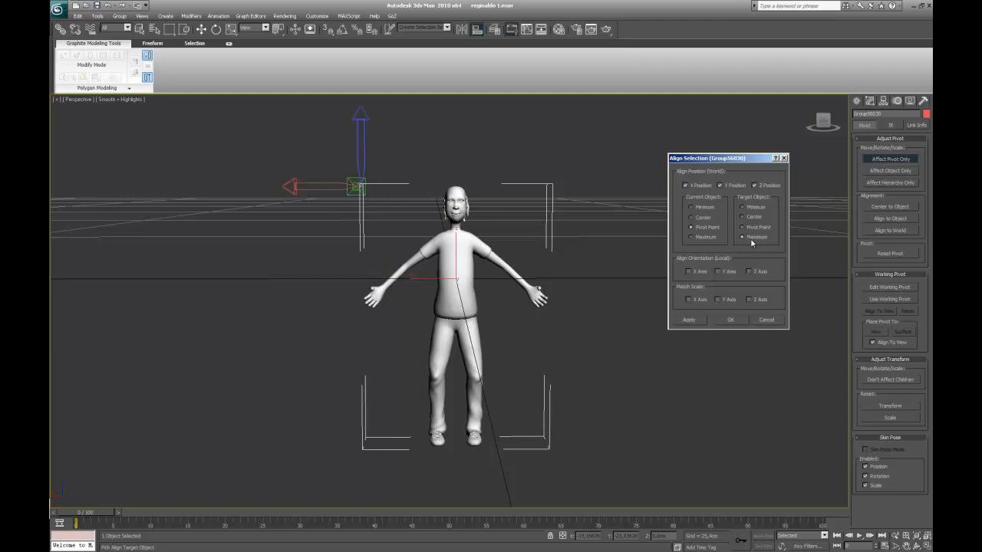
left_click(753, 209)
left_click(758, 239)
left_click(755, 208)
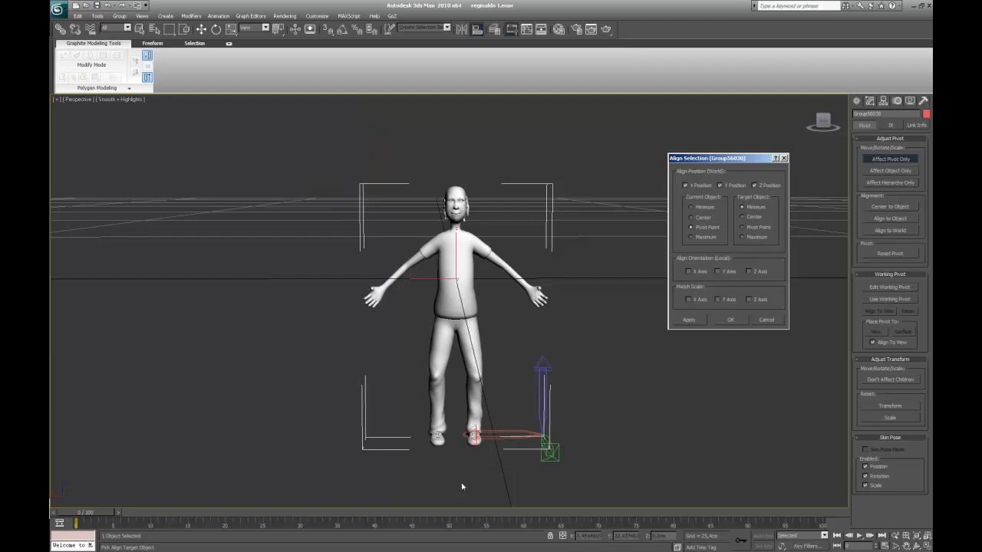
Step: Restrict the pivot alignment to the Z position, apply it and leave pivot-only editing
left_click(720, 186)
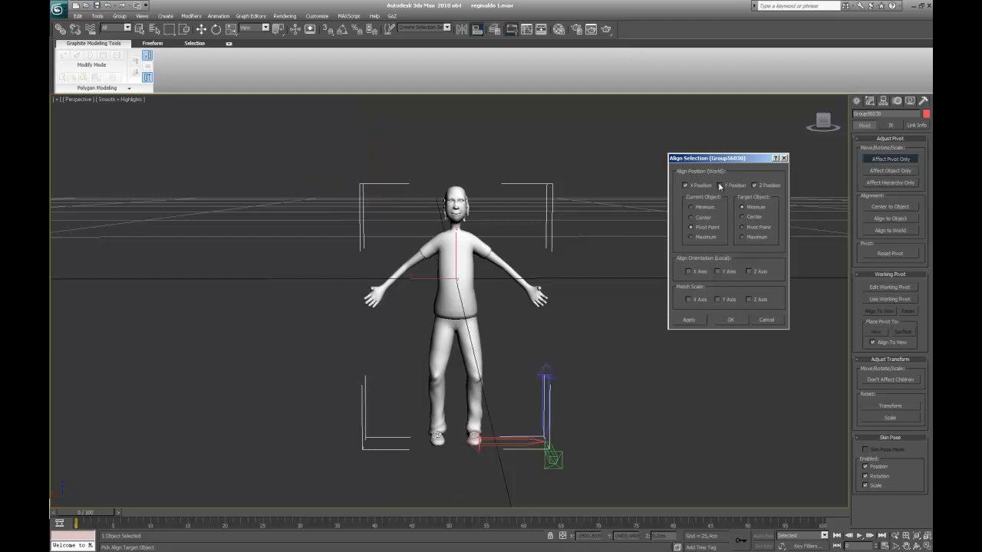
left_click(688, 186)
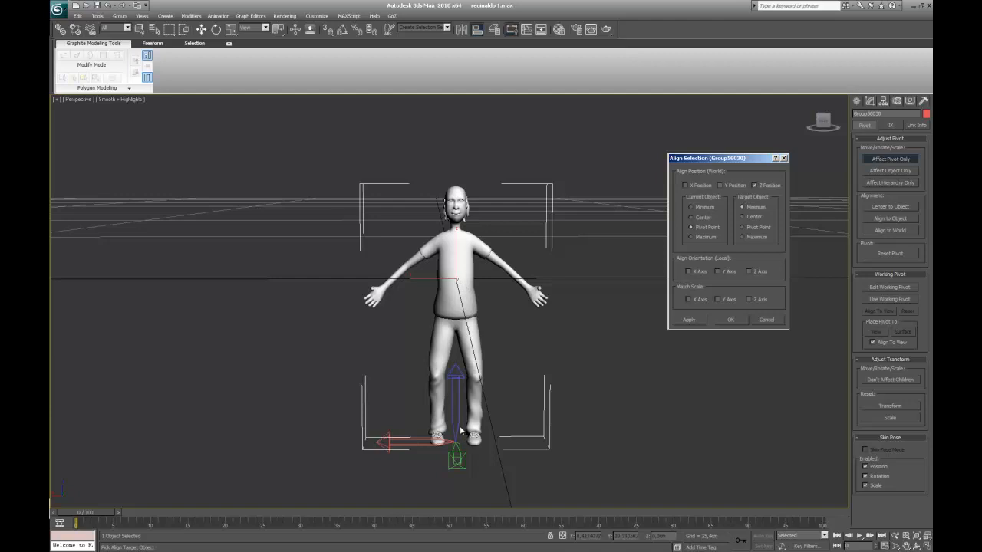
left_click(731, 321)
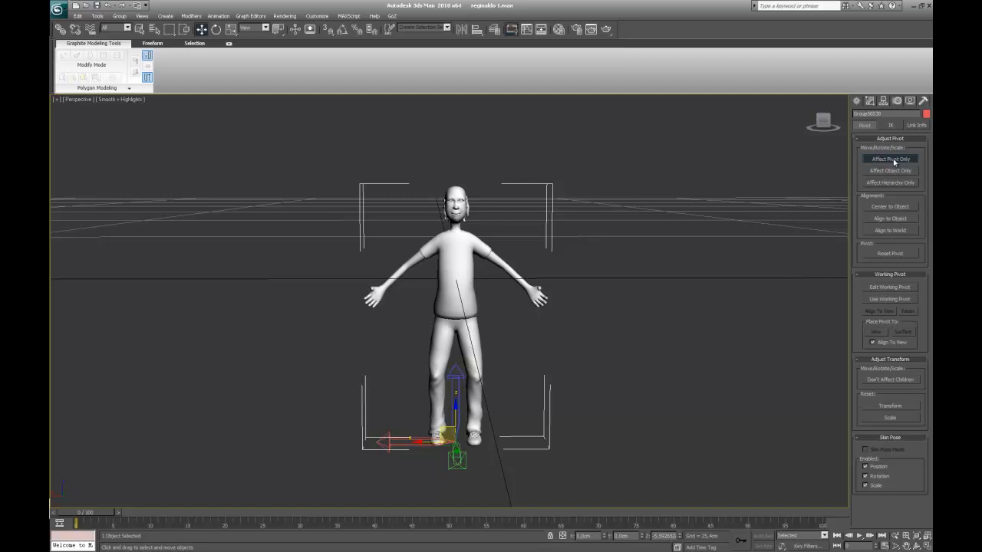
left_click(892, 159)
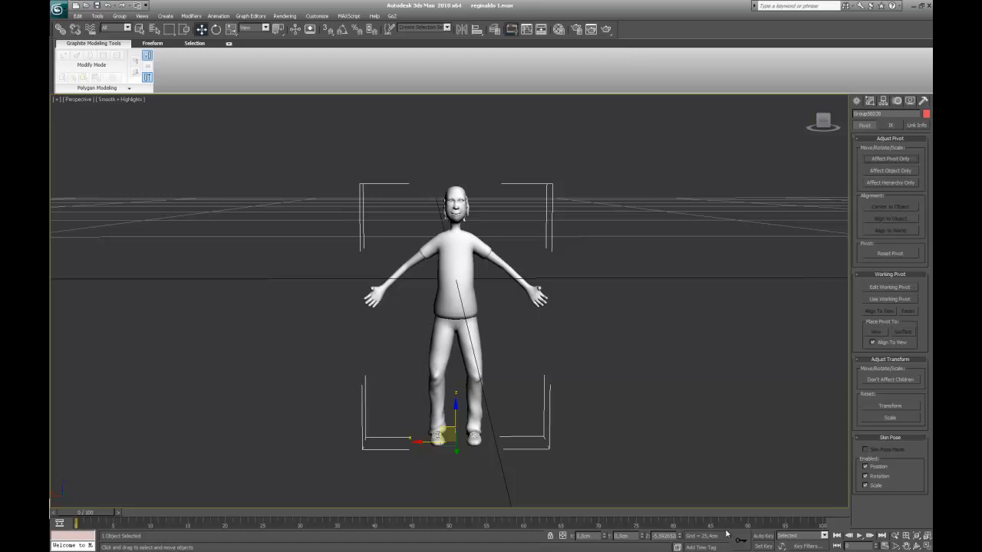
Step: Set the character's Z position to 0 so its feet stand on the ground grid
left_click_drag(653, 535, 678, 535)
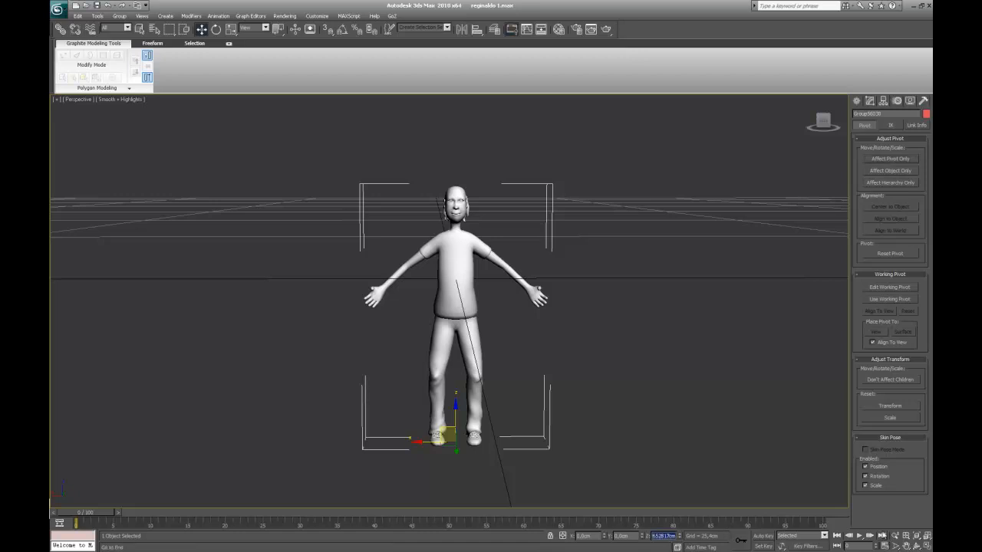
type("0")
key("Return")
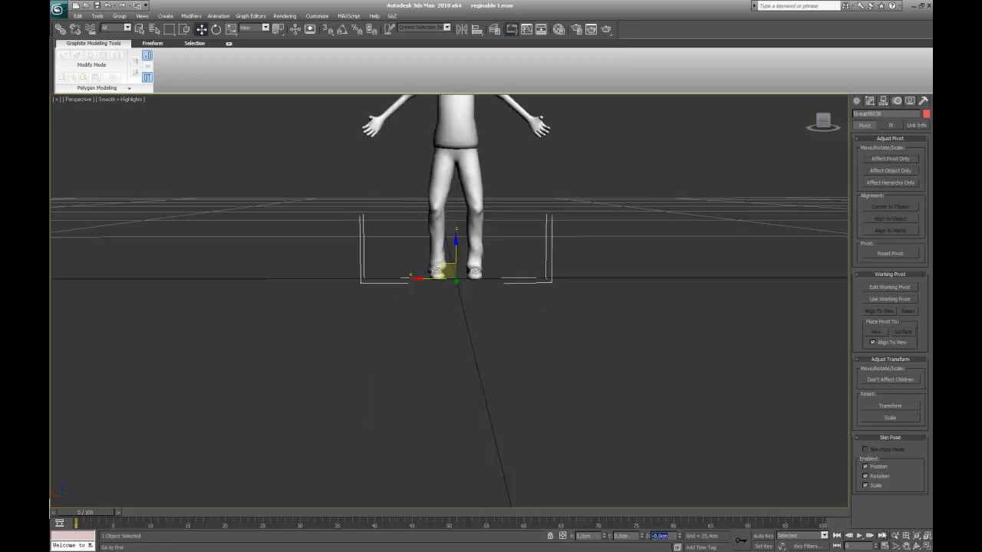
type("0")
key("Return")
key("z")
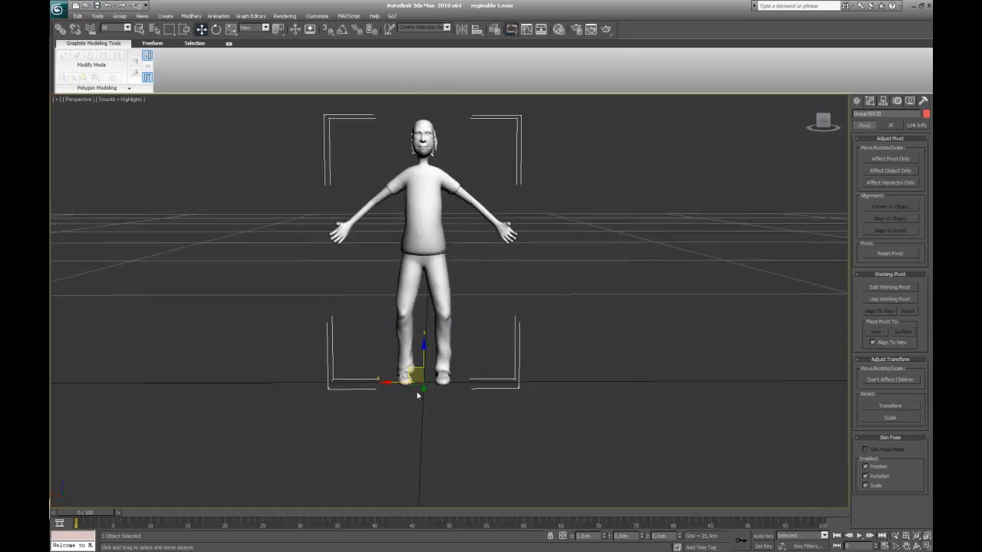
Step: Rotate the character 180 degrees about the Z axis so it faces forward in the Front view
left_click(825, 122)
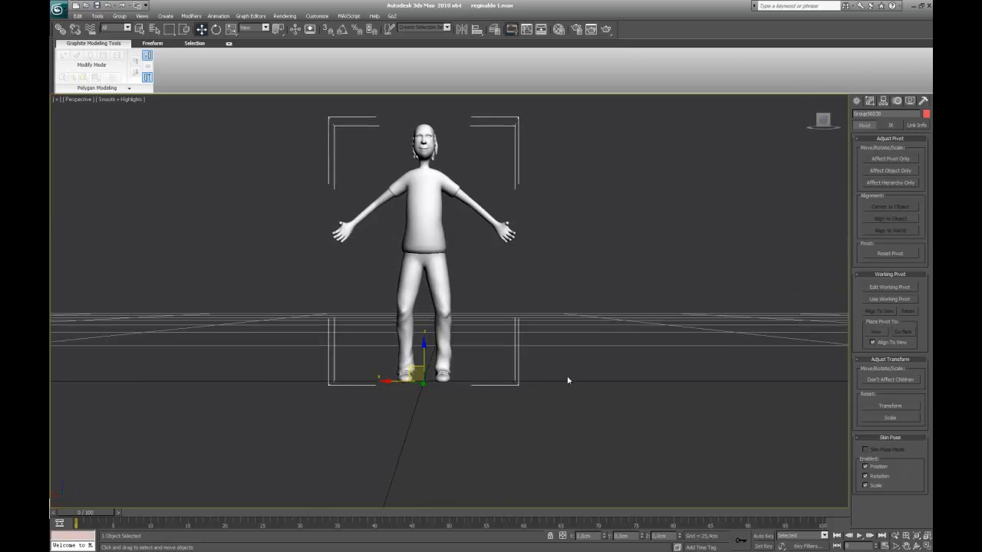
key("f")
scroll(530, 351, "up", 8)
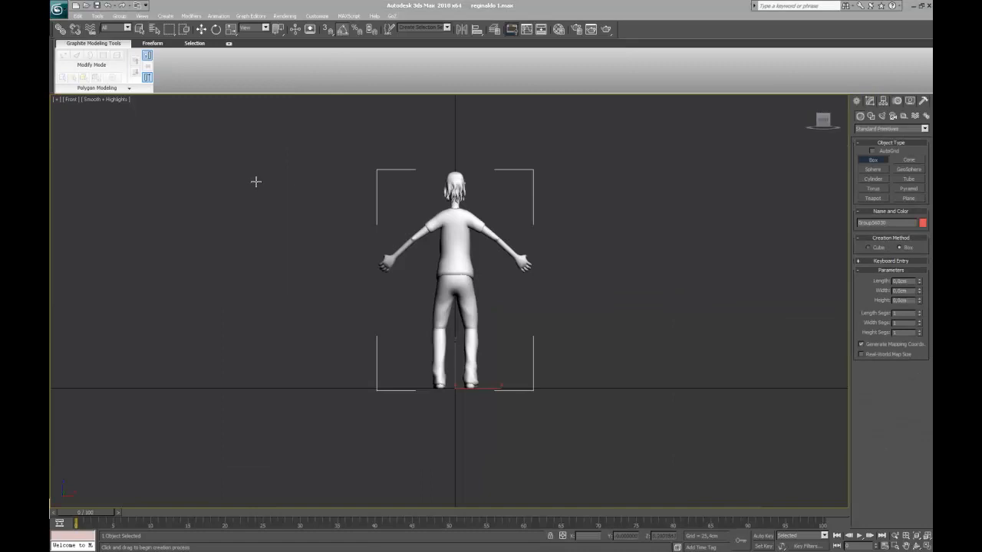
left_click(217, 29)
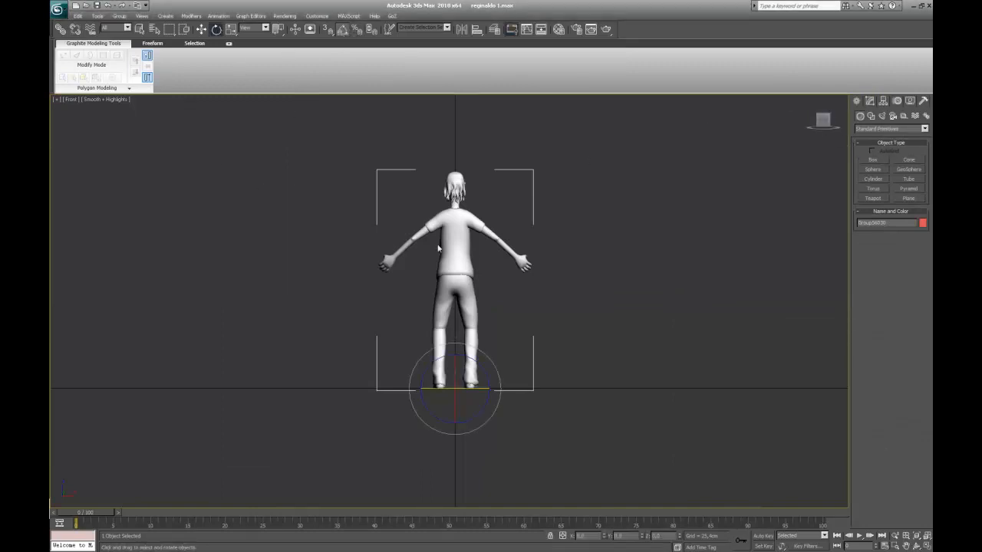
left_click_drag(437, 390, 518, 387)
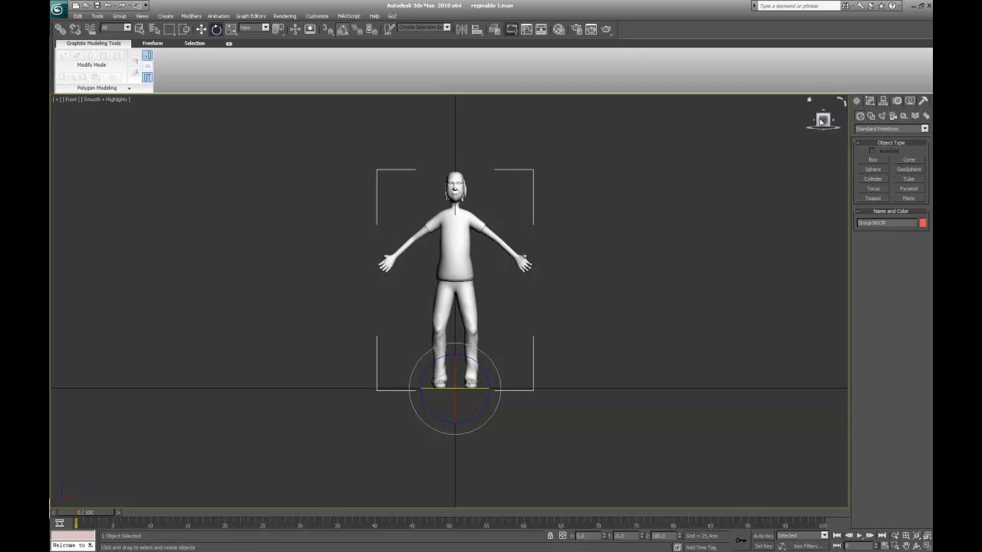
Step: Create a box in the Front view from the ground at the character's centreline up to head height, and open its parameters
left_click(873, 160)
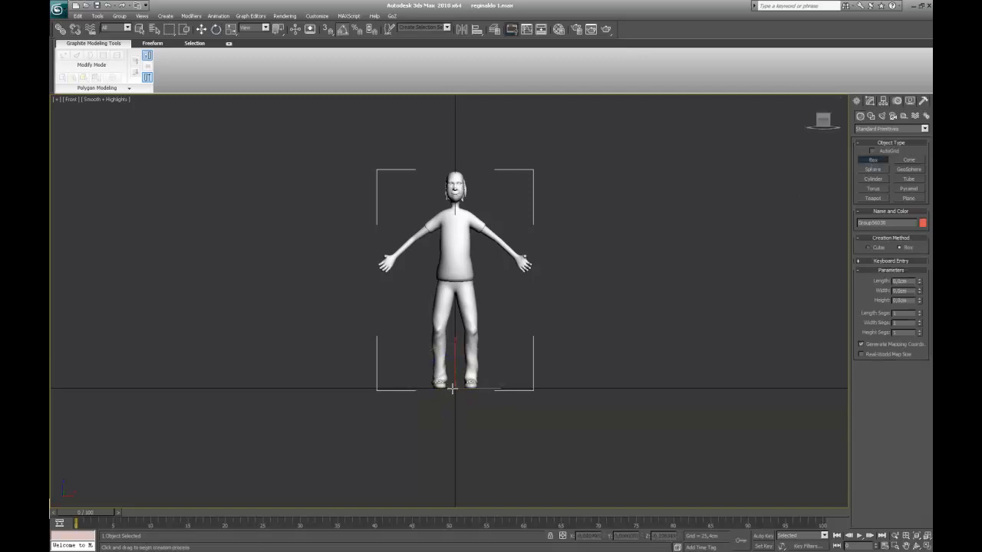
left_click_drag(453, 389, 510, 172)
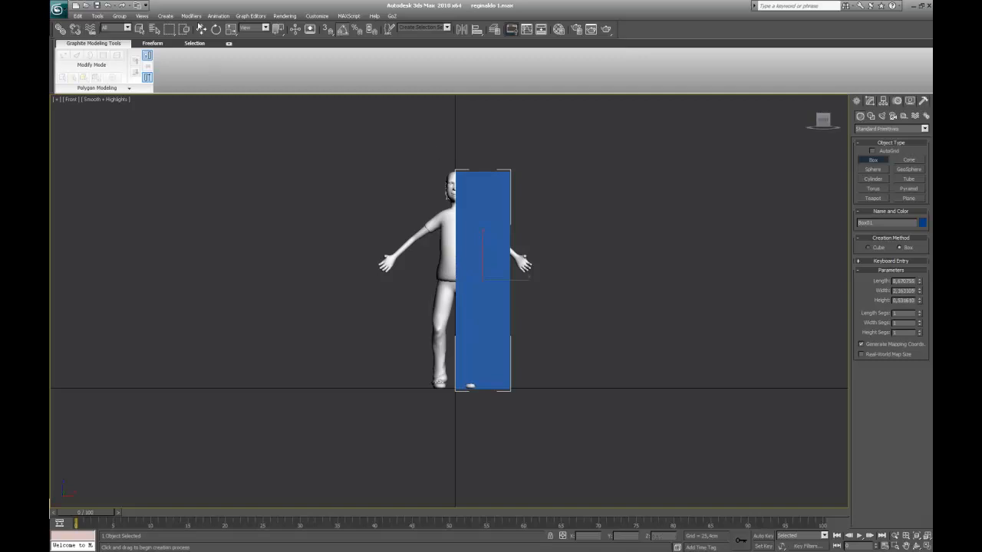
left_click(201, 29)
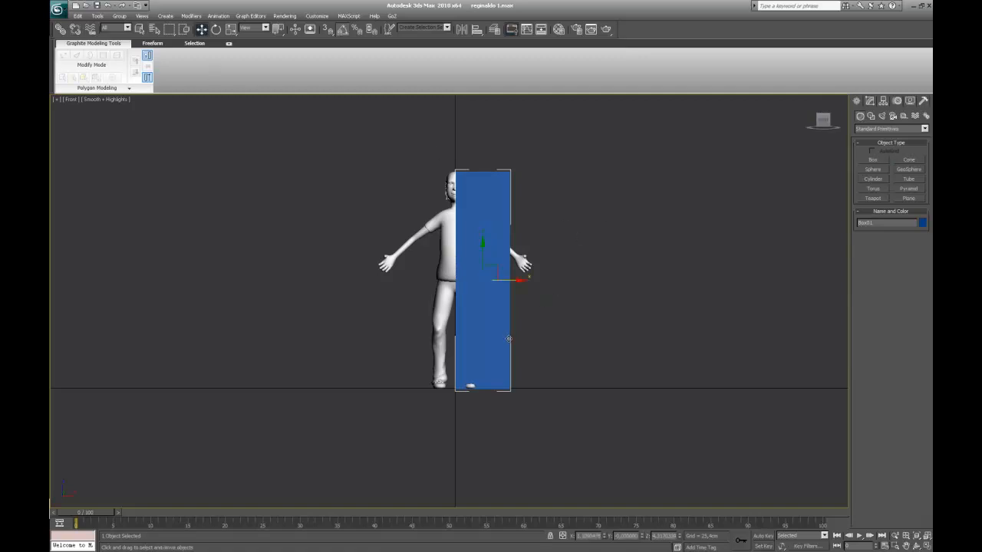
left_click(870, 100)
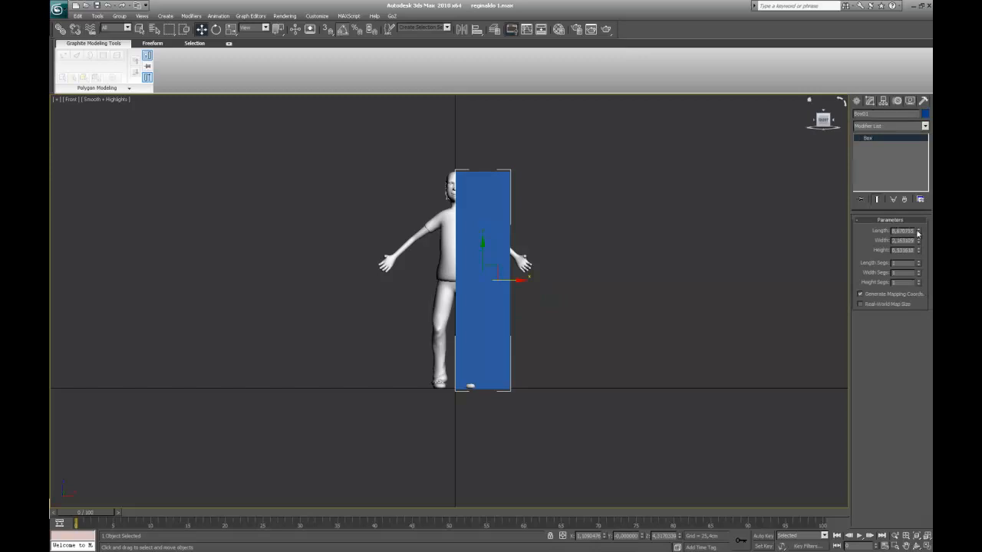
Step: Check the display unit scale and the system unit scale in the units setup, then accept both
left_click(349, 15)
mouse_move(316, 16)
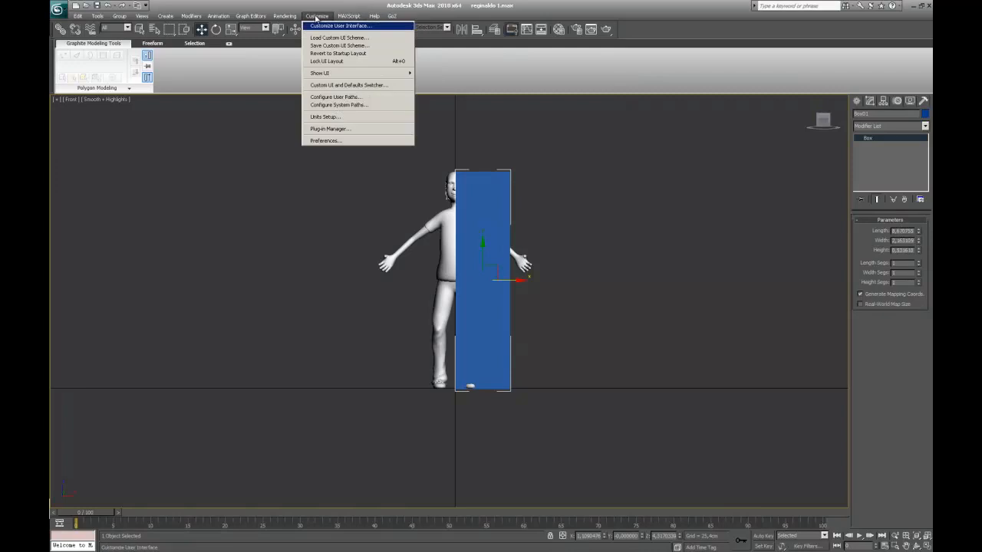
left_click(334, 117)
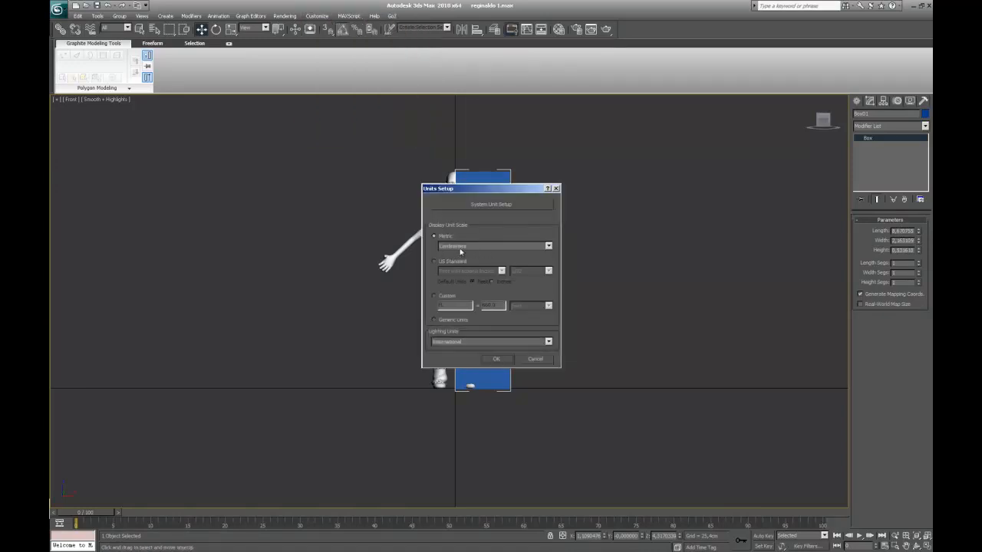
left_click(507, 204)
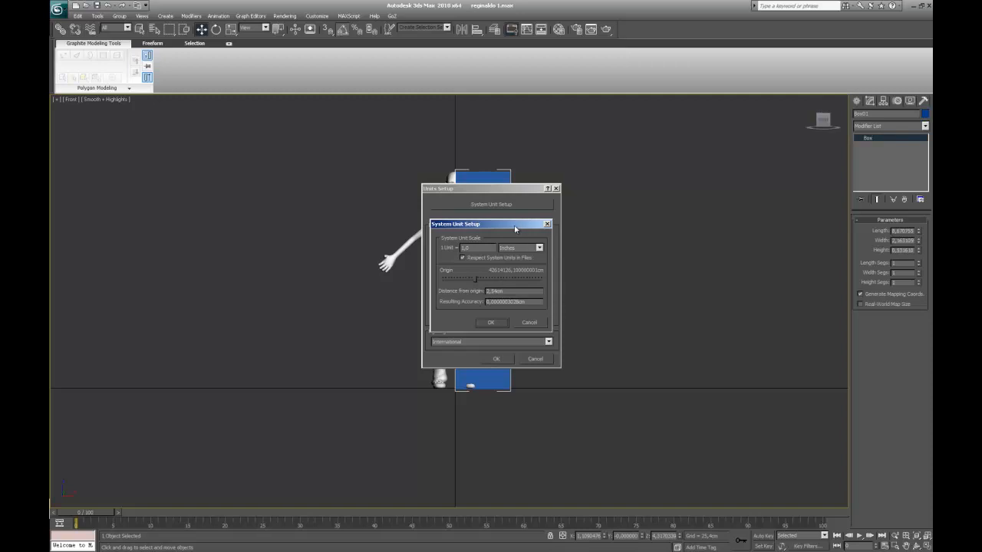
left_click(489, 323)
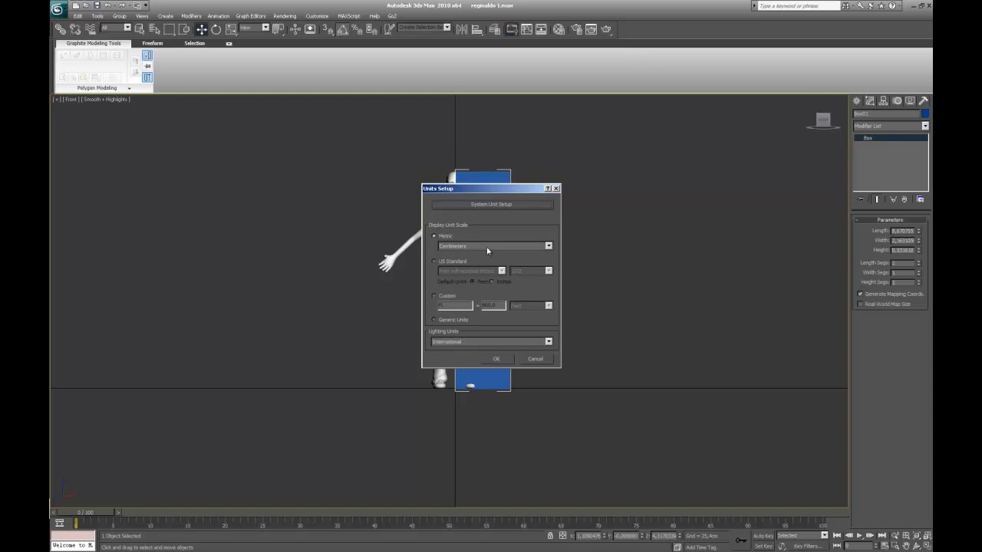
left_click(497, 359)
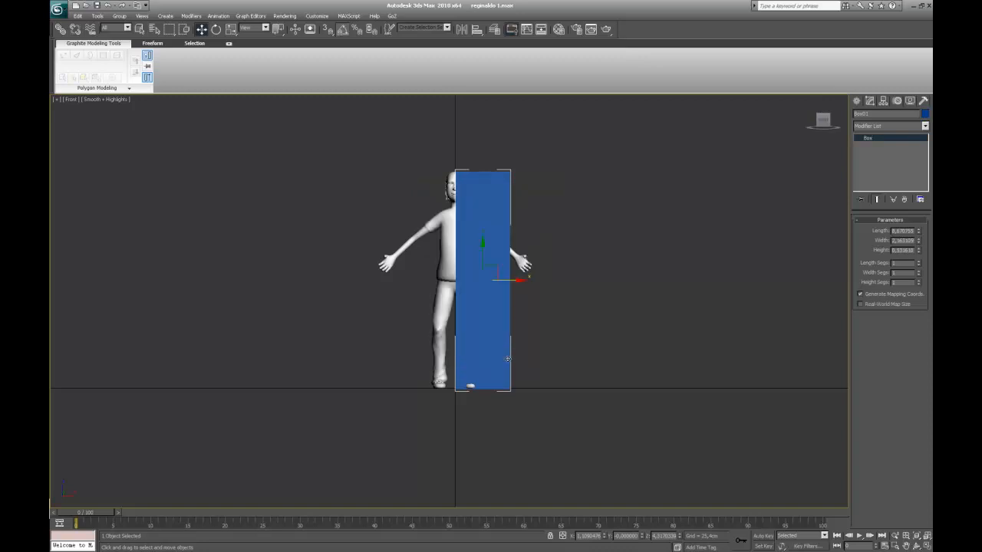
Step: Reselect the blue reference box and set its length to 180 cm
left_click(575, 359)
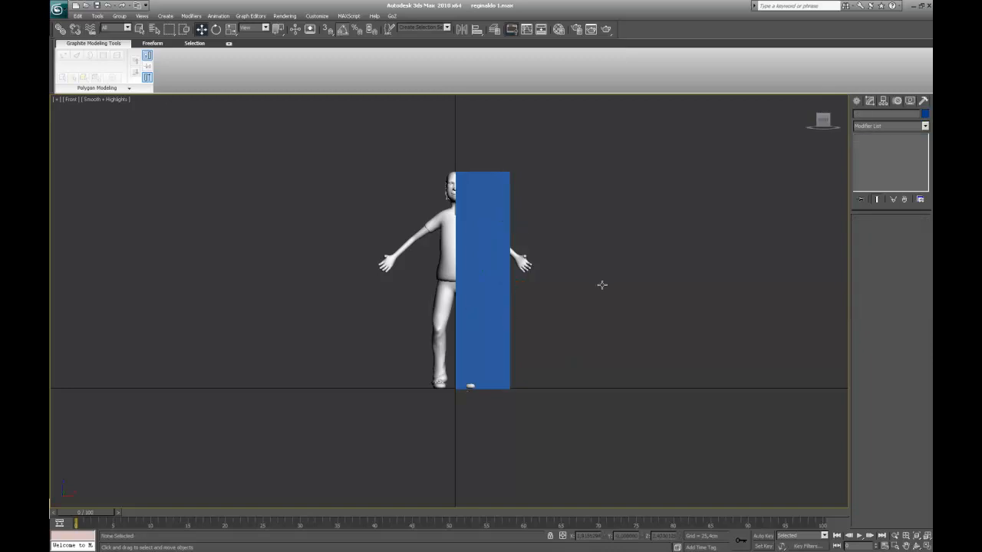
left_click(458, 321)
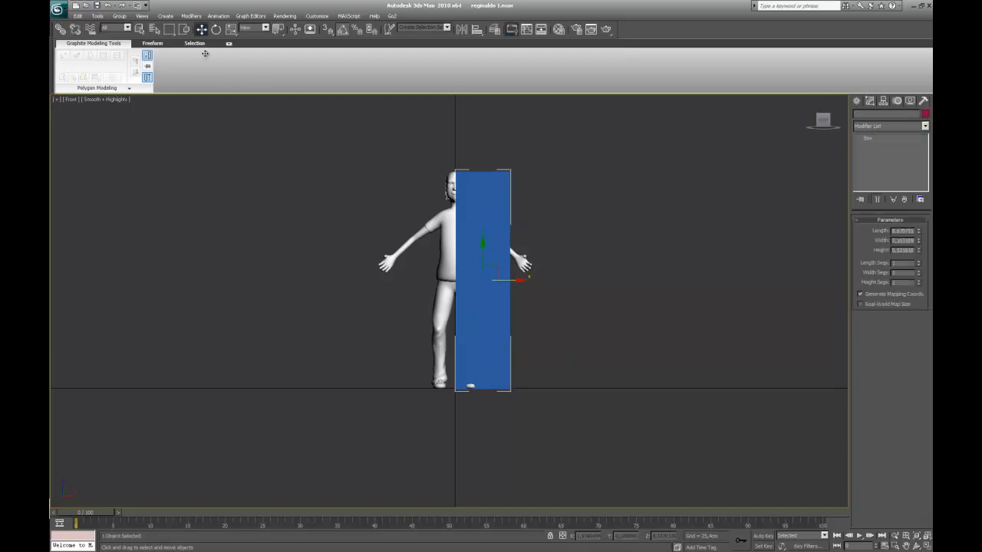
key("ctrl+d")
left_click(493, 203)
double_click(906, 230)
type("180")
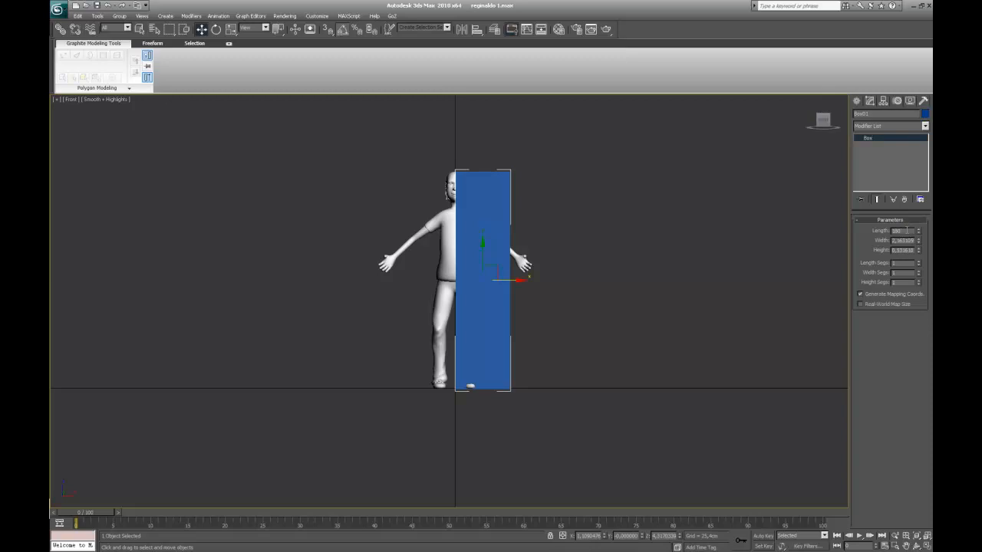
key("Return")
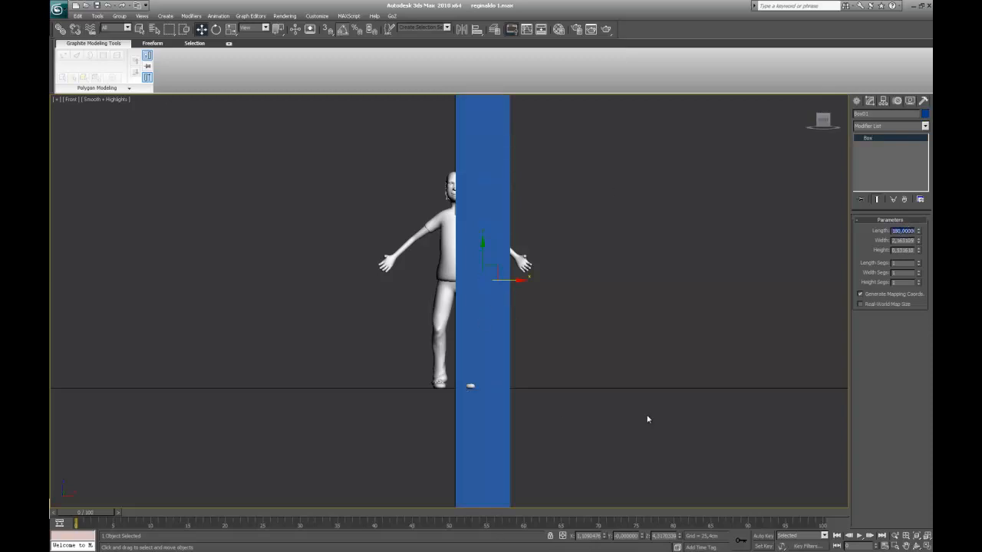
Step: Set the reference box's Z position to 90 cm so that its base rests on the ground line
scroll(654, 342, "down", 5)
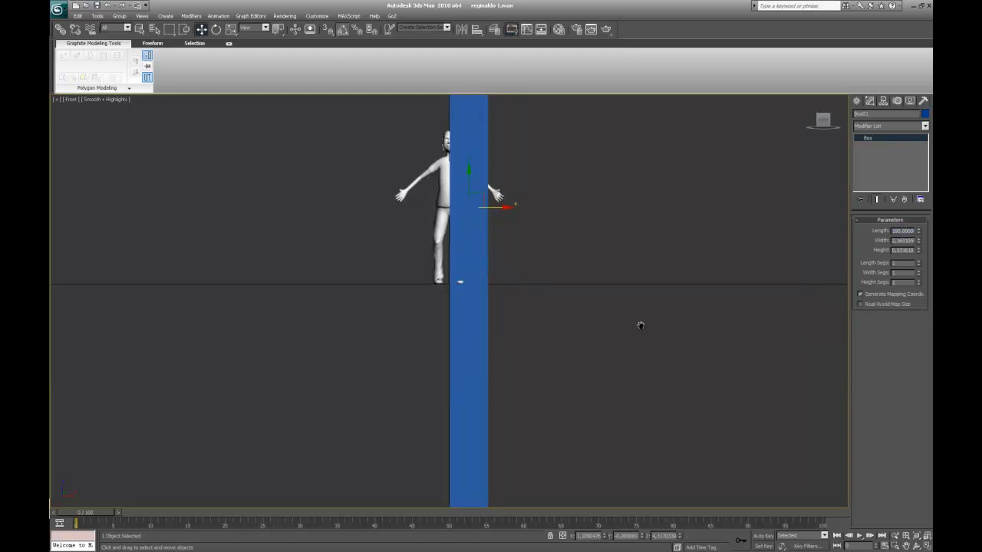
scroll(642, 327, "down", 2)
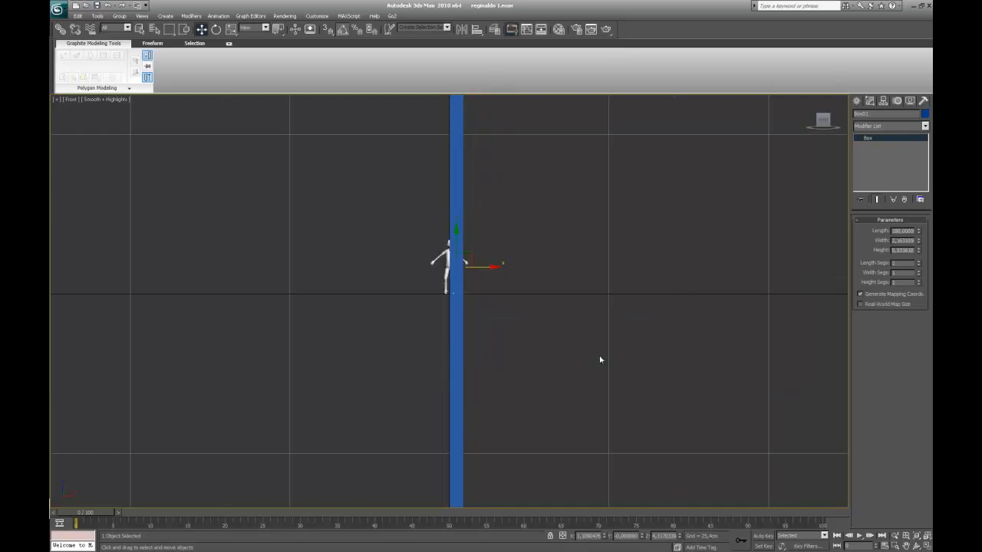
double_click(663, 535)
type("90")
key("Return")
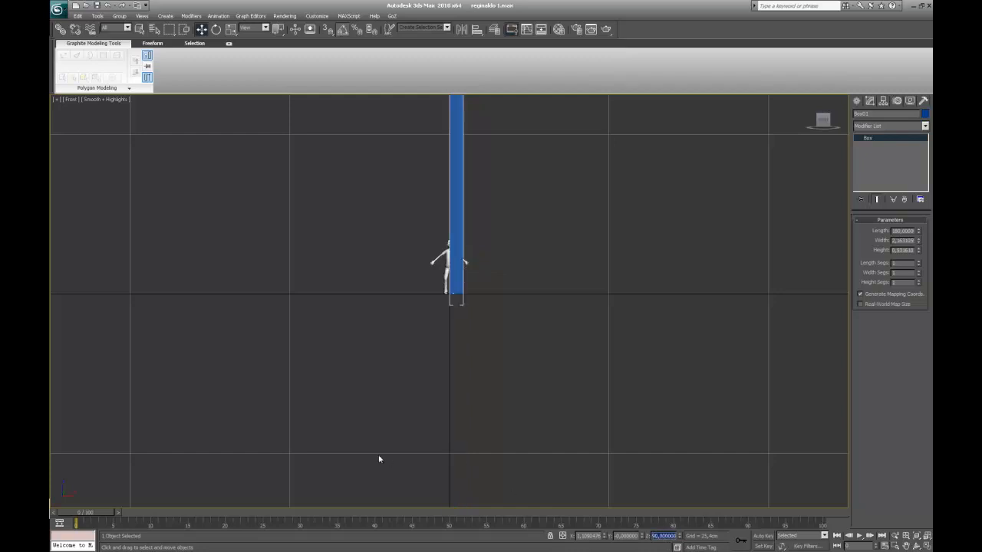
Step: Scale the character up uniformly from its foot pivot until its head reaches the top of the reference box, then deselect it
scroll(388, 460, "down", 3)
middle_click_drag(478, 407, 488, 432)
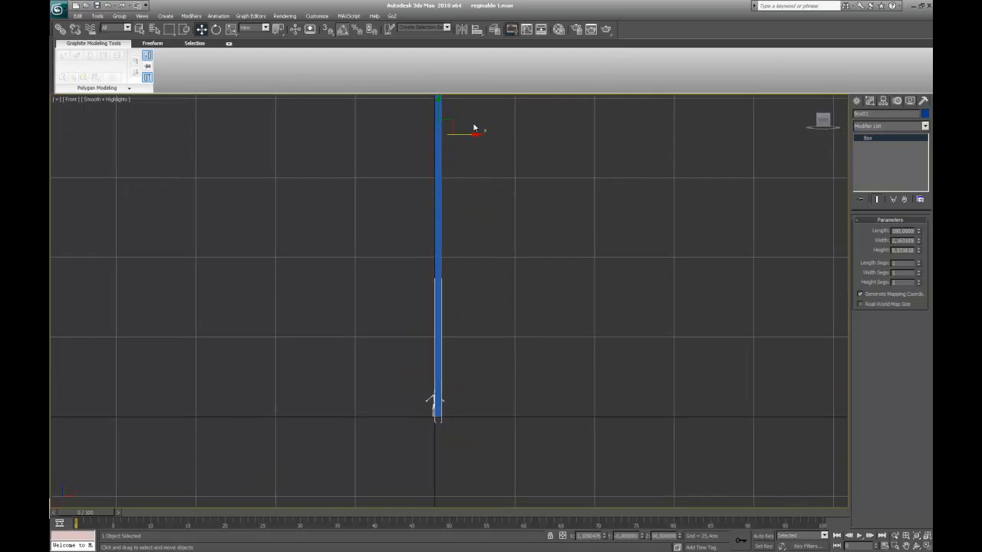
middle_click_drag(472, 199, 467, 283)
scroll(467, 283, "down", 3)
right_click(466, 290)
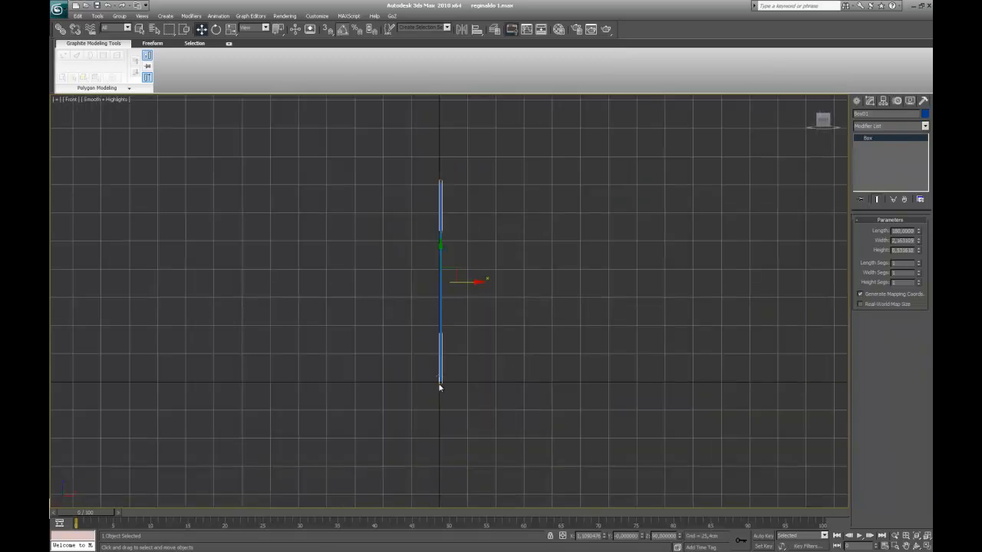
middle_click_drag(449, 377, 449, 364)
scroll(450, 364, "up", 2)
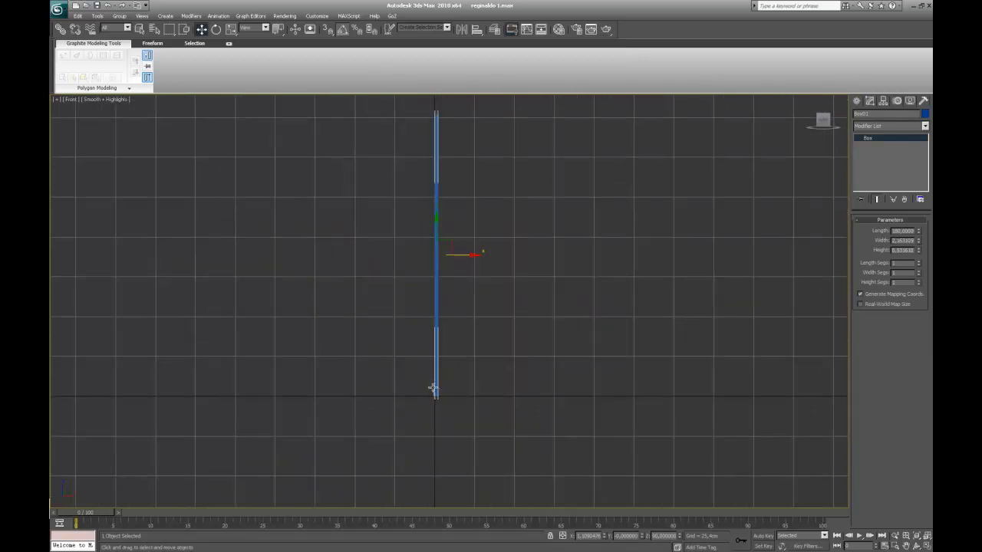
left_click(434, 389)
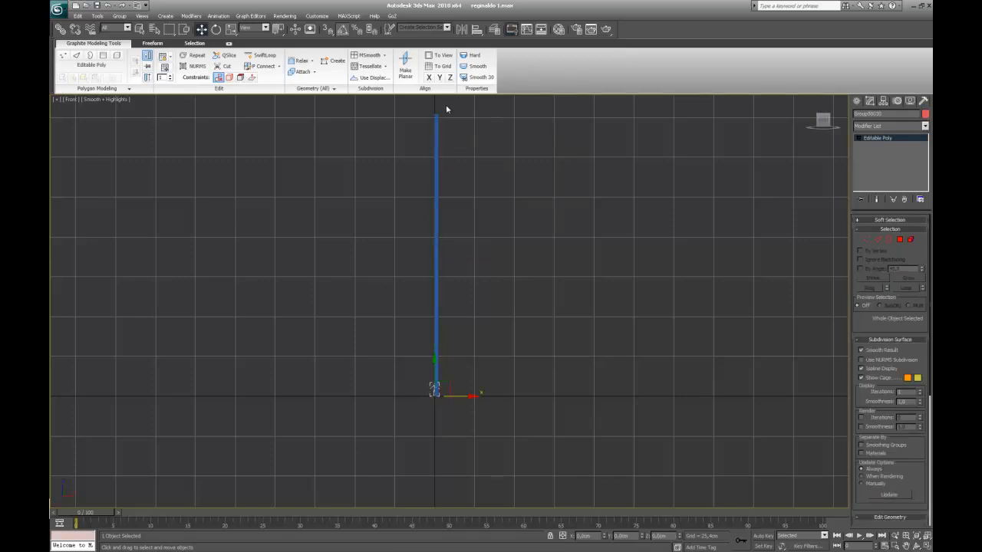
key("r")
left_click_drag(434, 386, 751, 313)
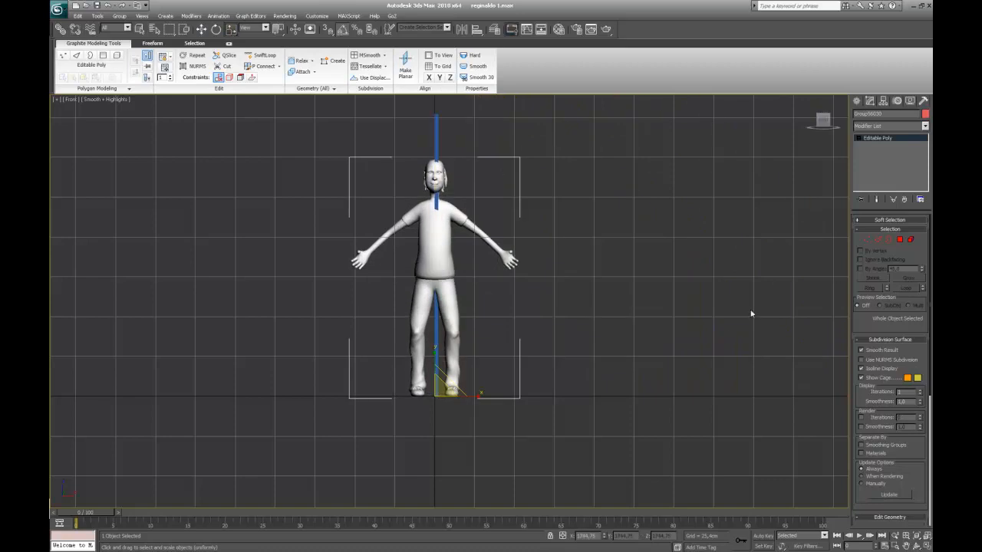
left_click_drag(444, 385, 483, 381)
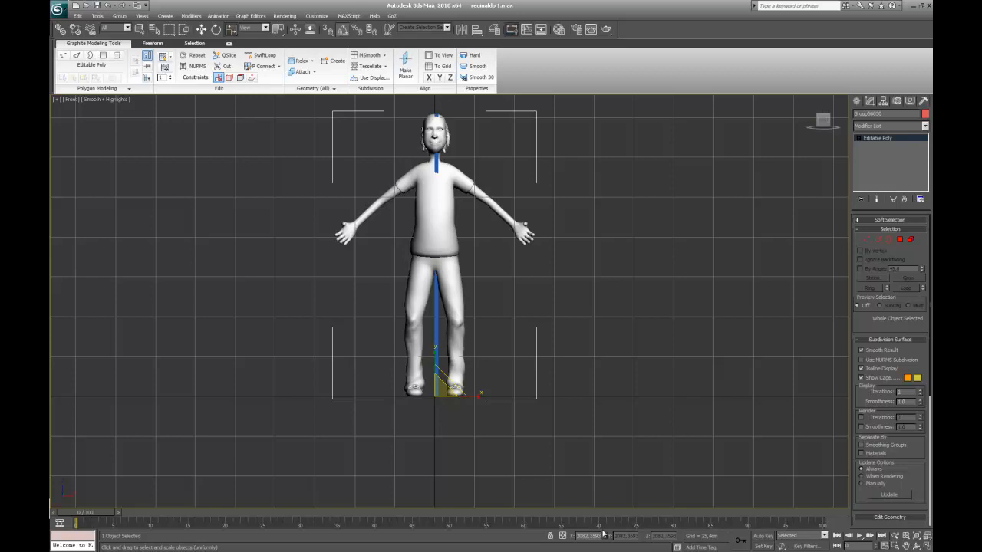
left_click(270, 301)
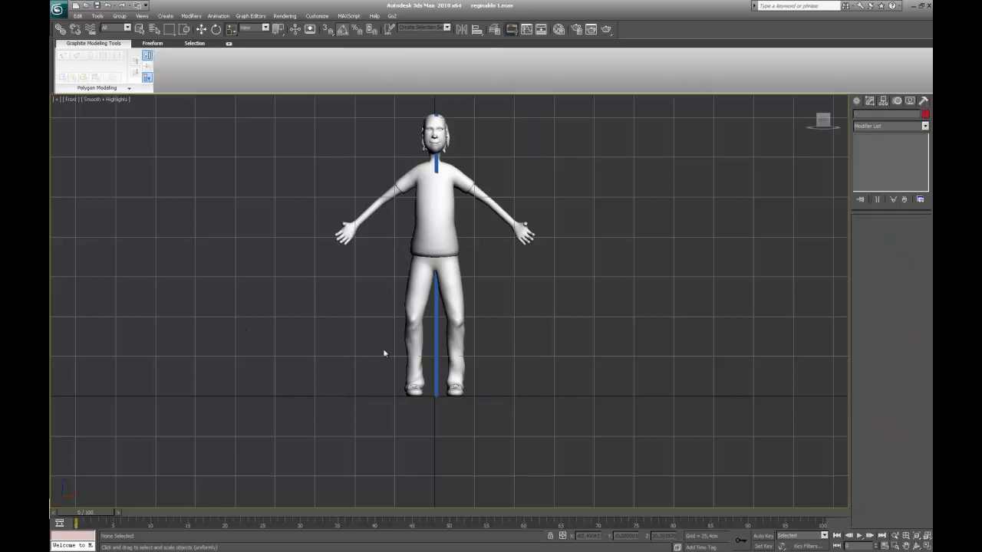
Step: Apply Reset XForm to the scaled character so its scale values return to 100 percent
left_click(440, 231)
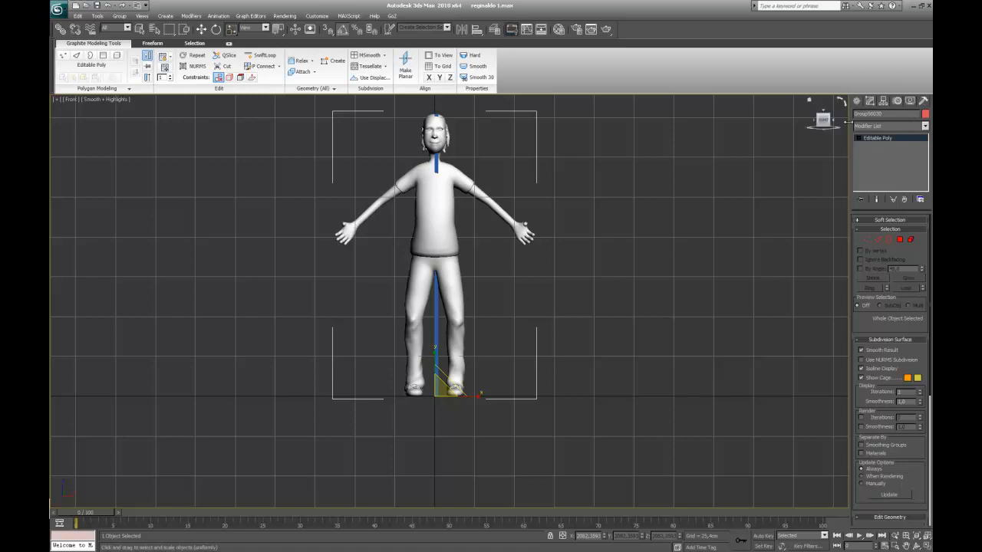
left_click(923, 102)
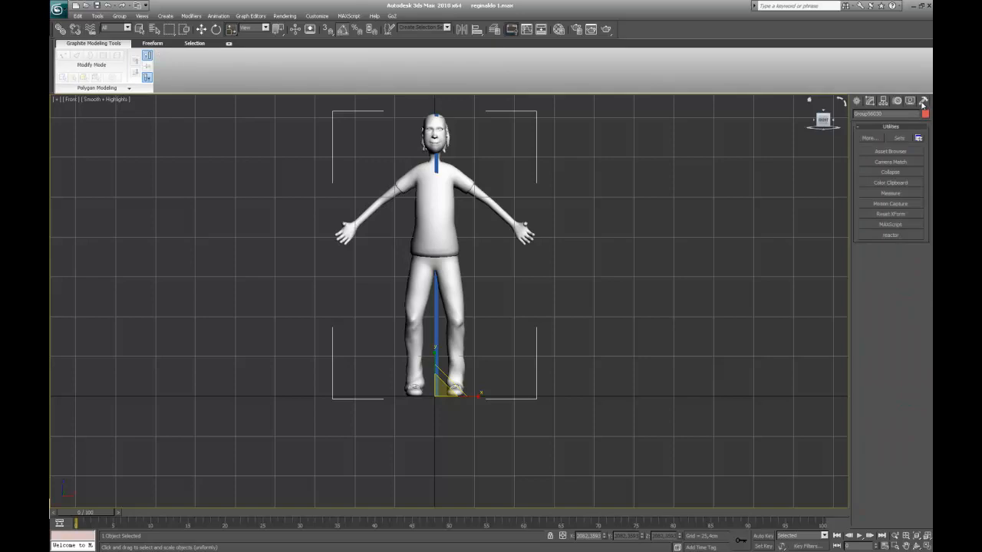
left_click(891, 215)
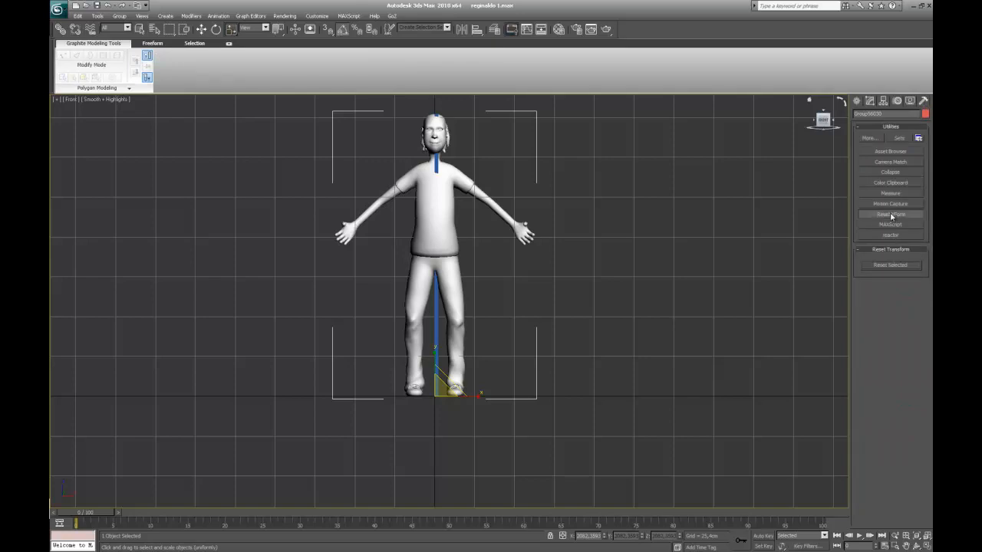
left_click(877, 266)
key("r")
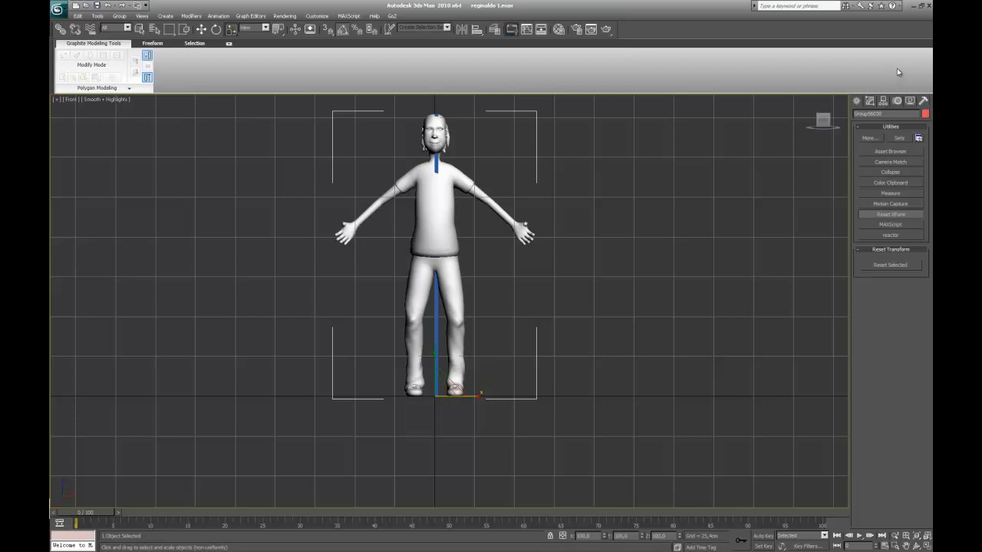
Step: Collapse the character's whole modifier stack, merging the XForm modifier into the Editable Poly
left_click(871, 103)
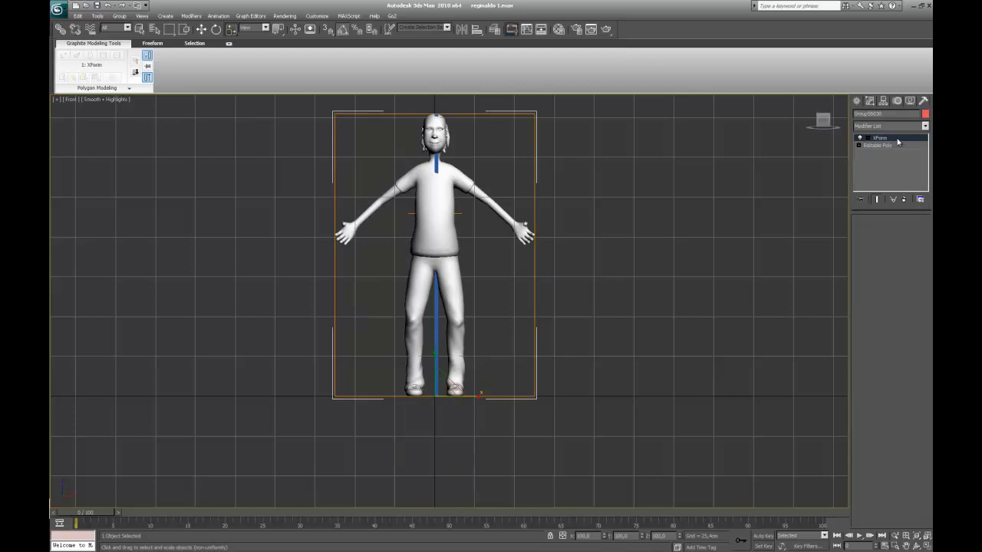
right_click(898, 142)
left_click(885, 213)
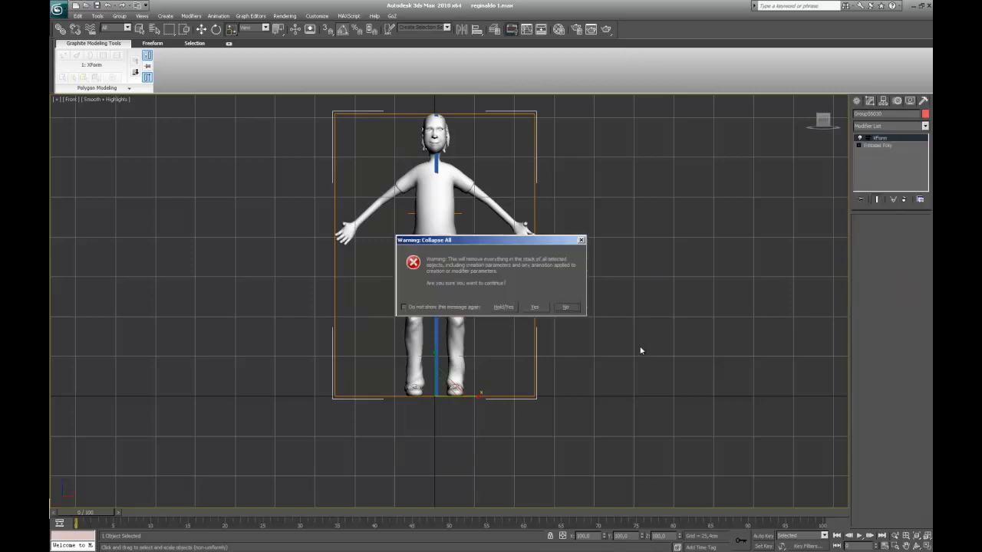
left_click(544, 309)
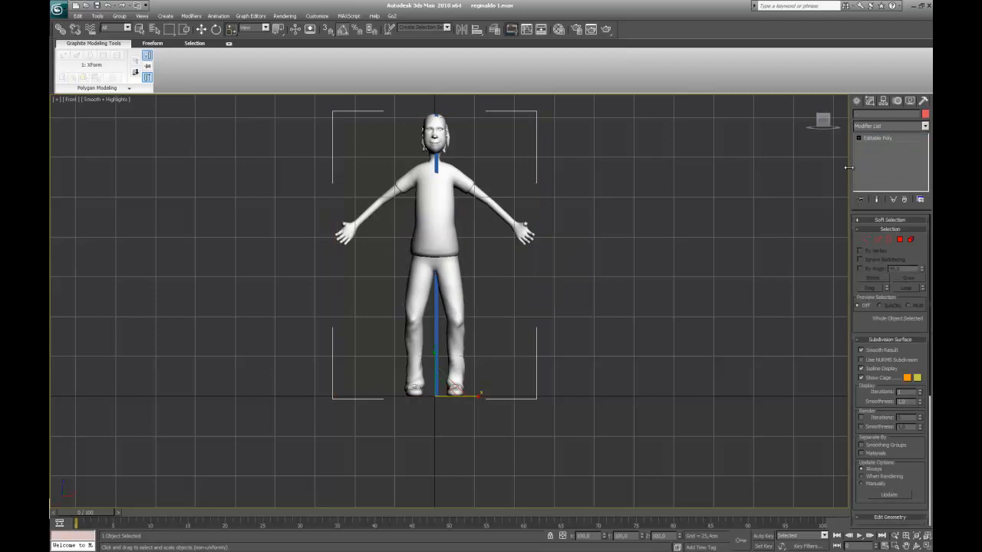
Step: Select the blue reference box between the character's legs and delete it
left_click(613, 307)
left_click(435, 316)
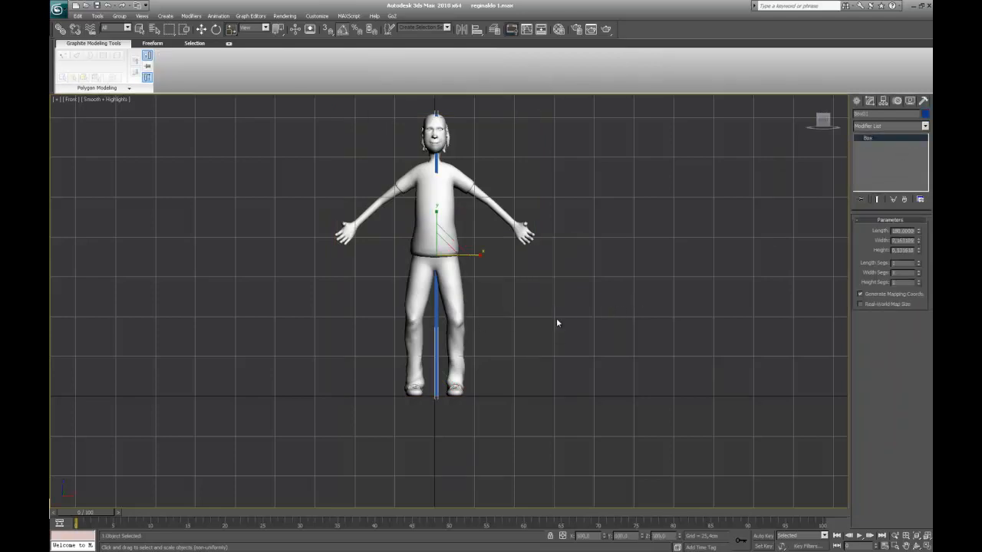
key("Delete")
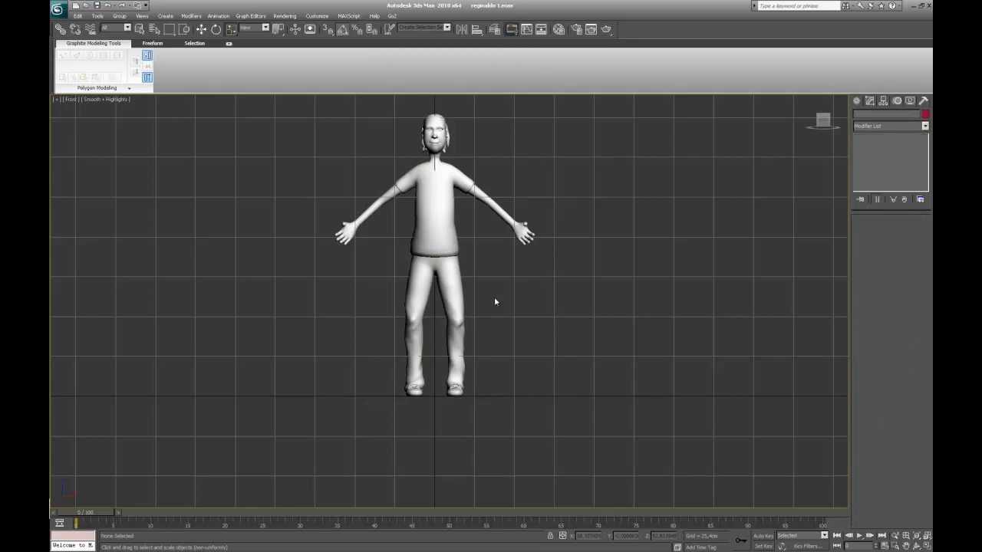
Step: Turn on See-Through in the character's object properties and apply it
mouse_move(494, 298)
middle_mouse_down("alt")
mouse_move(645, 315)
mouse_move(500, 323)
mouse_move(494, 303)
middle_mouse_up("alt")
left_click(451, 234)
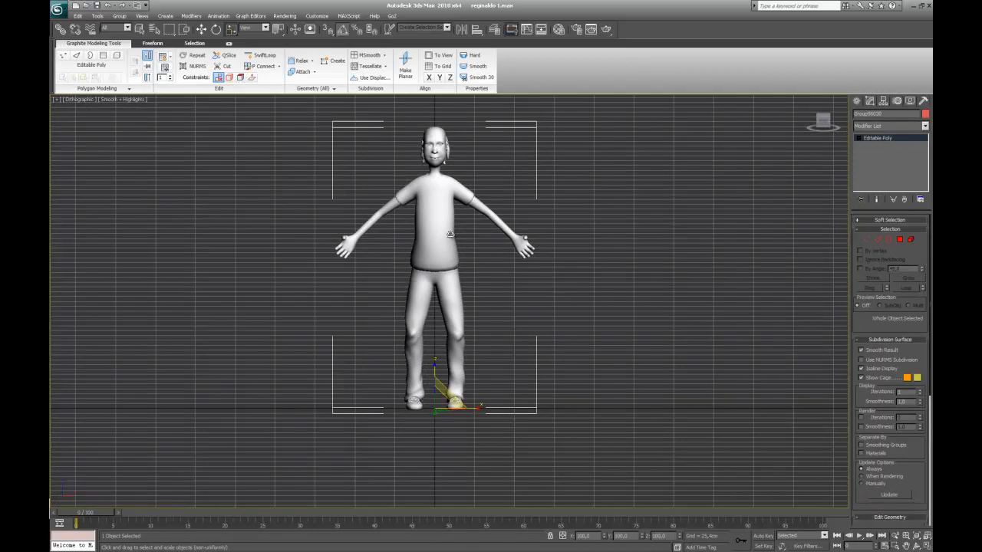
right_click(448, 236)
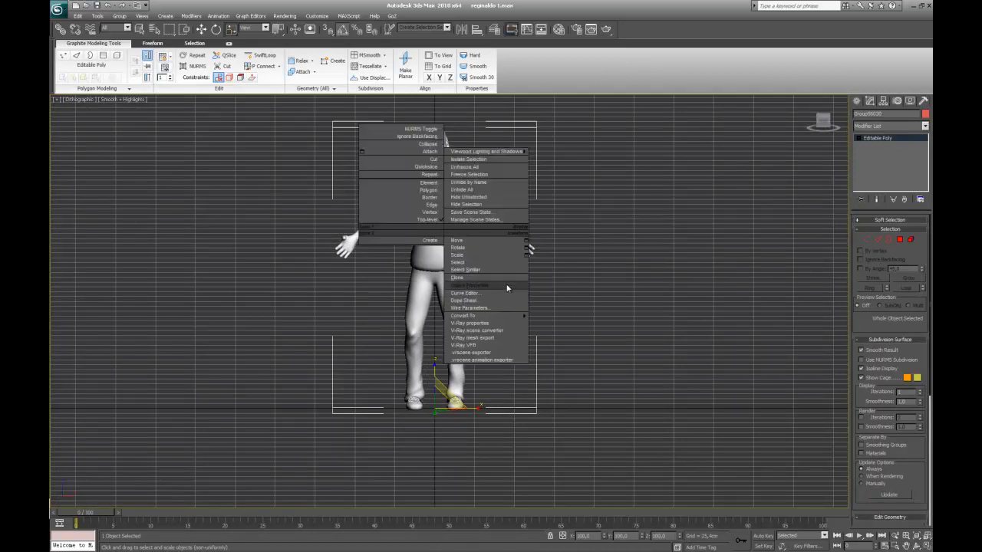
left_click(476, 286)
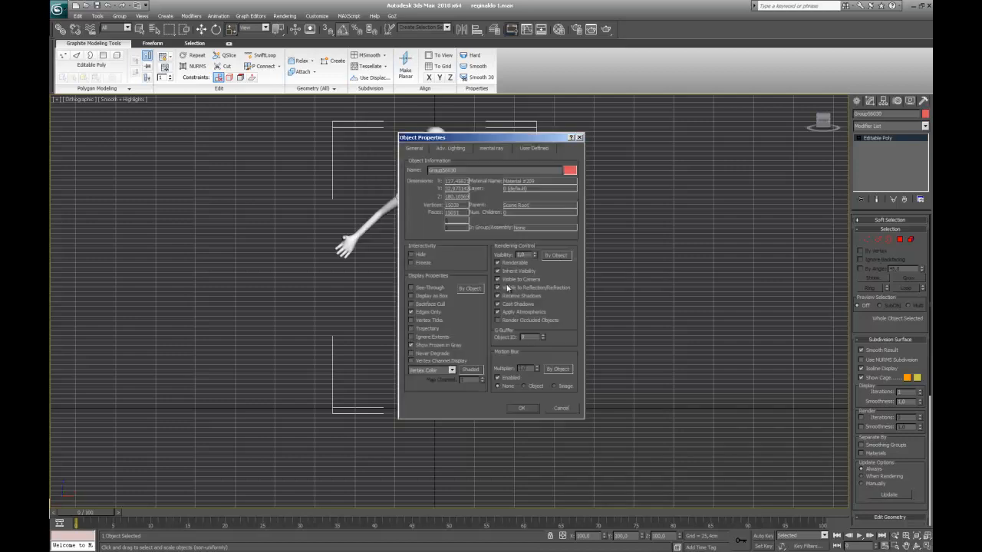
left_click(428, 288)
left_click(533, 407)
middle_click_drag(482, 341, 456, 332, "alt")
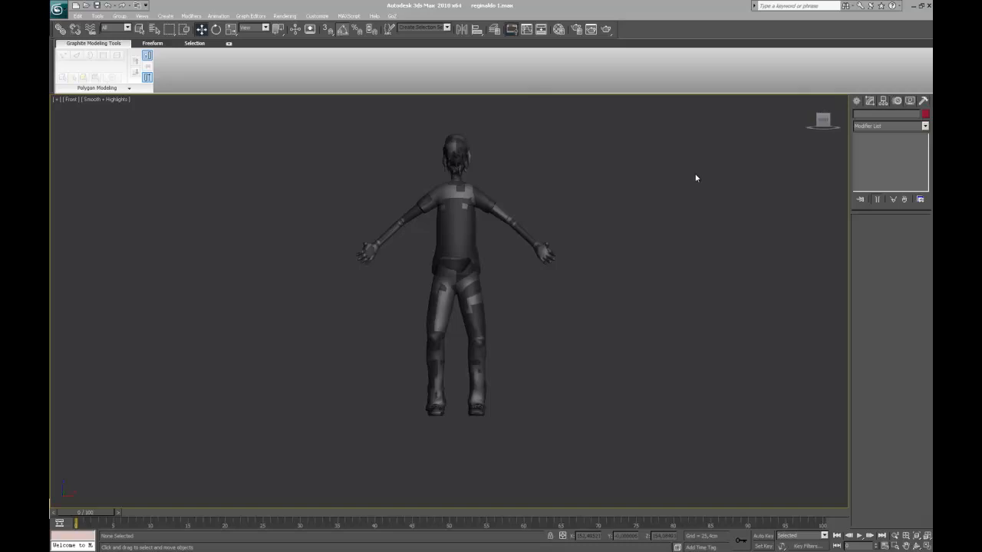
Step: In the side view, draw a single pelvis bone from the character's waist down to the bottom of the hips
key("l")
middle_click_drag(554, 254, 559, 340)
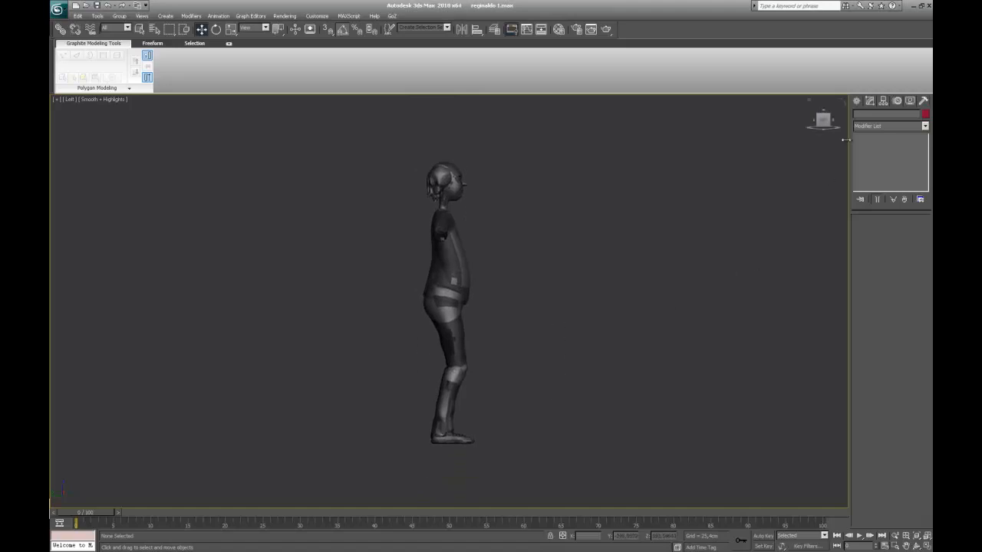
left_click(857, 102)
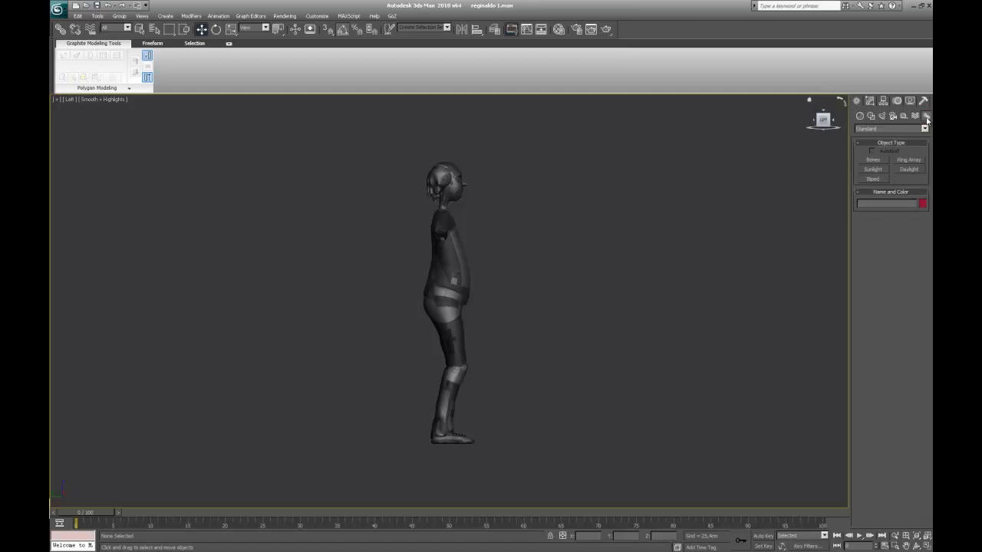
left_click(874, 160)
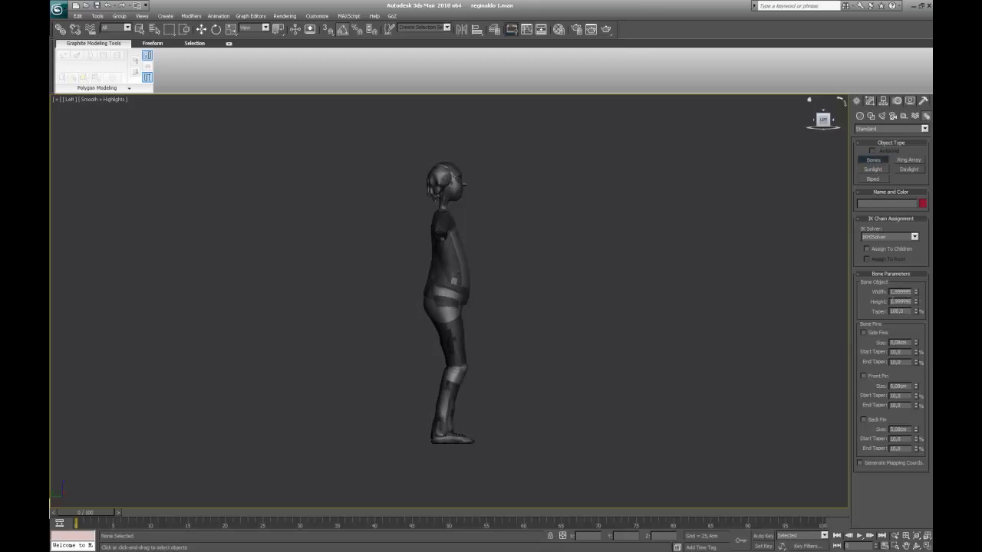
middle_click_drag(547, 362, 562, 342)
scroll(564, 342, "up", 2)
middle_click_drag(572, 303, 567, 328)
scroll(567, 328, "up", 2)
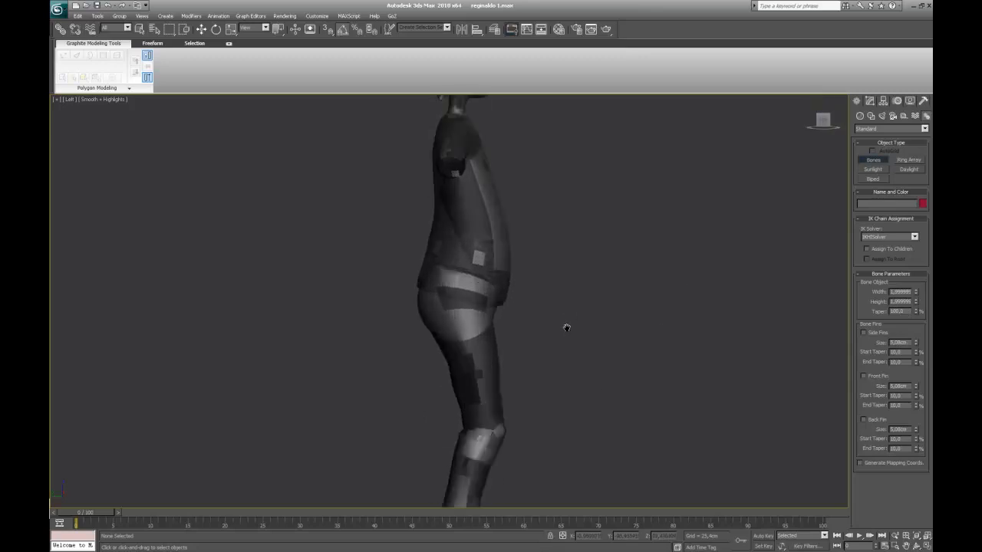
left_click(449, 267)
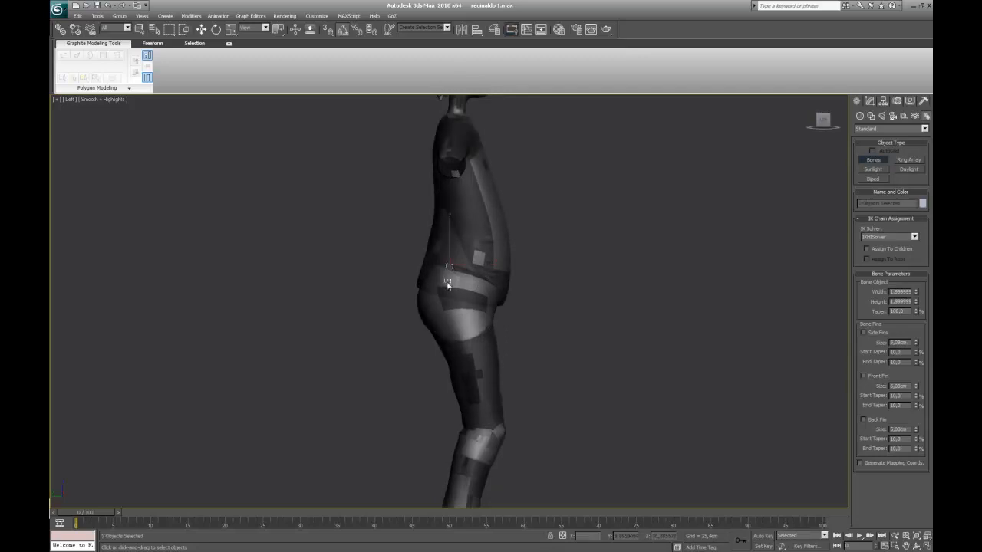
left_click(429, 334)
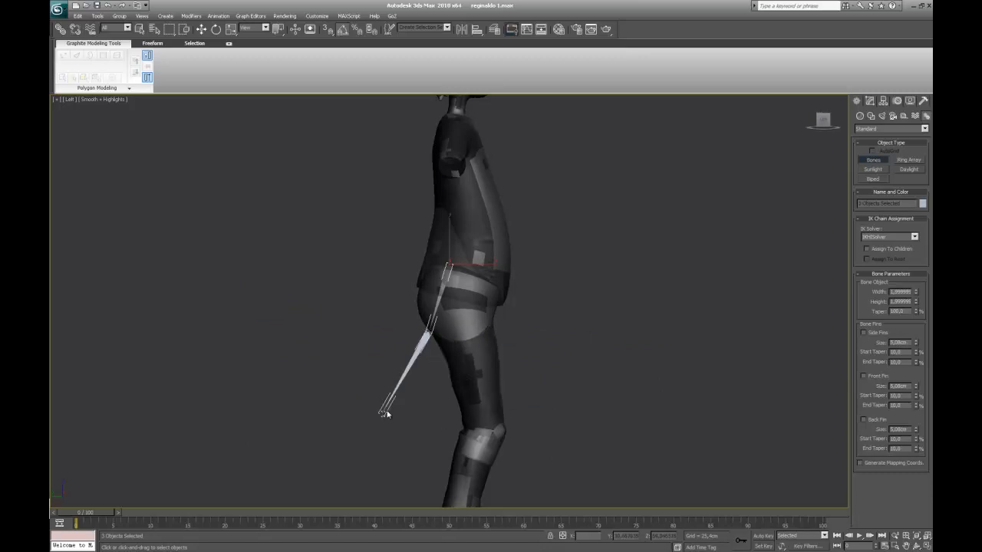
right_click(384, 393)
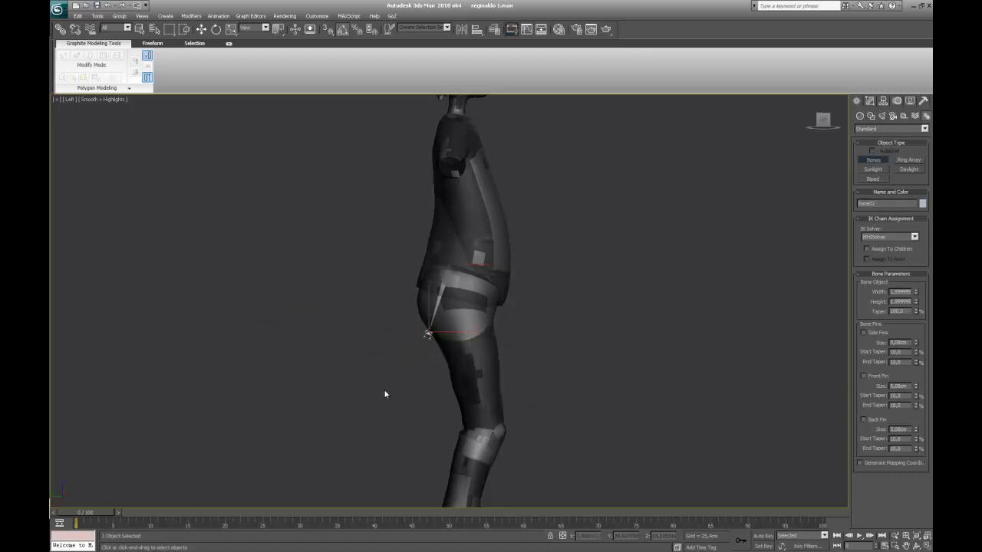
Step: Draw a spine chain of four bones from the waist up along the back to the base of the neck
middle_click_drag(426, 335, 409, 394)
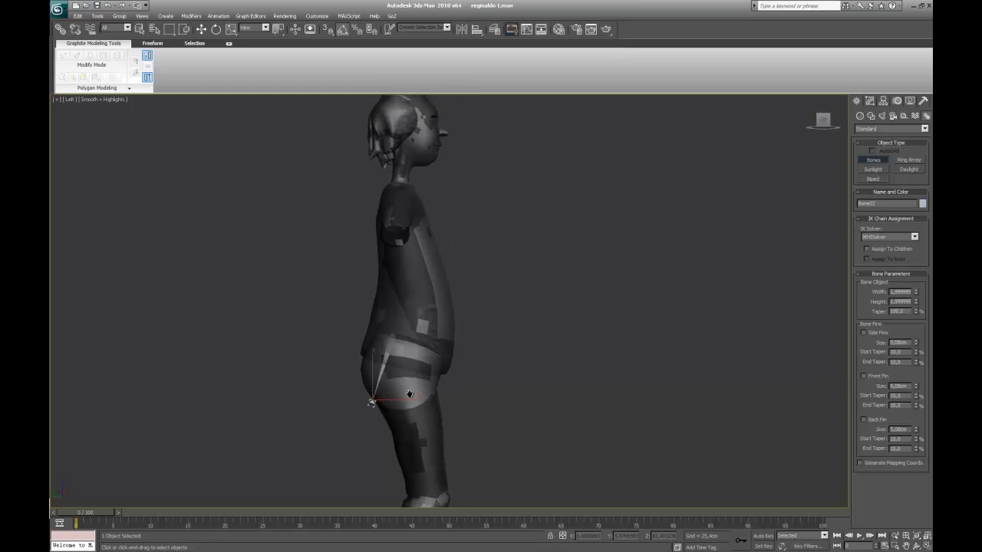
left_click(393, 331)
left_click(390, 291)
left_click(390, 250)
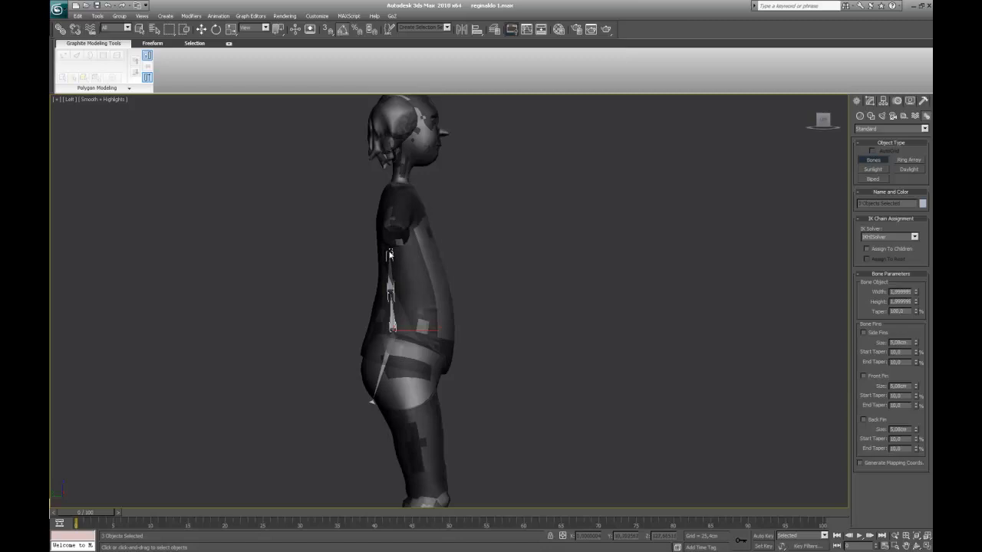
left_click(390, 209)
left_click(399, 182)
right_click(512, 145)
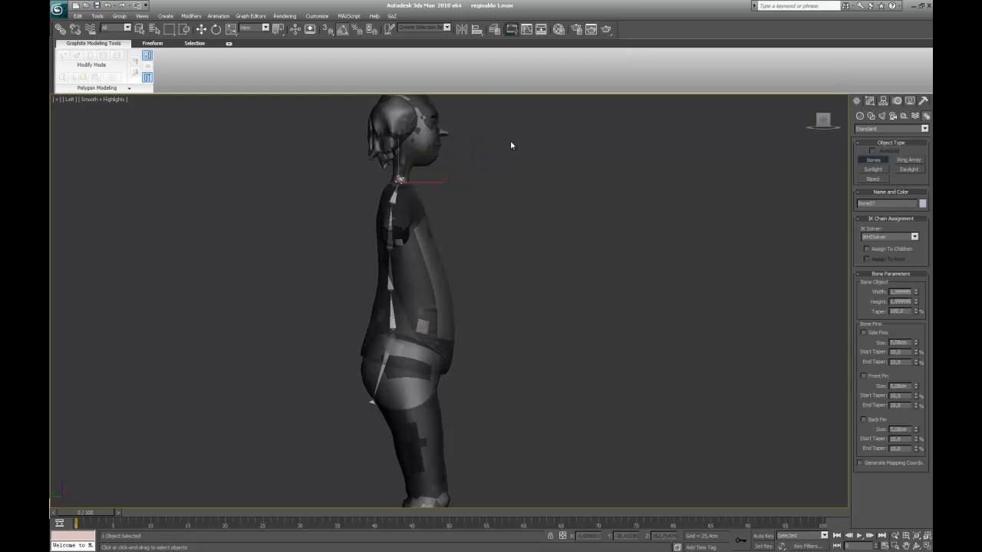
Step: Draw a separate neck bone from the neck base to the jaw and a head bone up to the crown
middle_click_drag(475, 269, 432, 337)
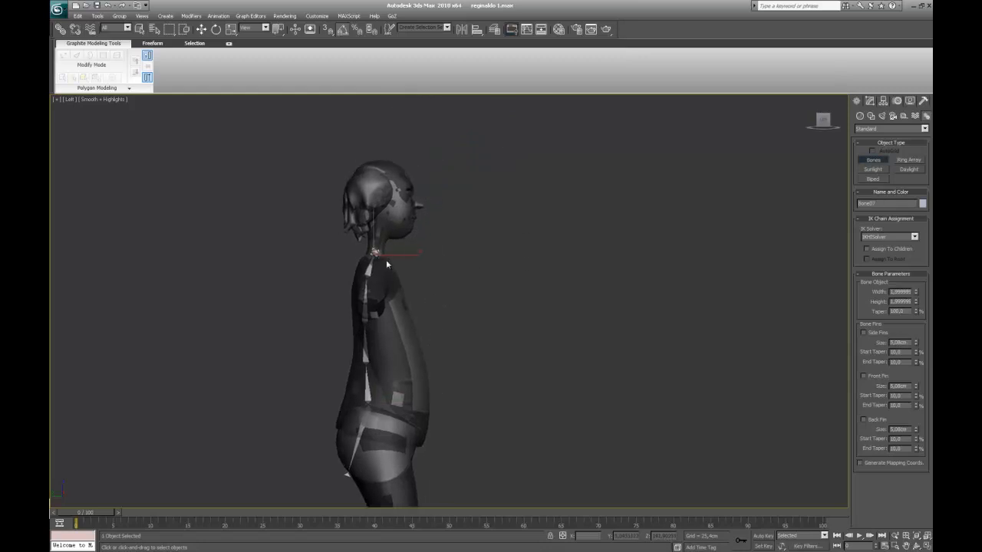
scroll(426, 264, "up", 3)
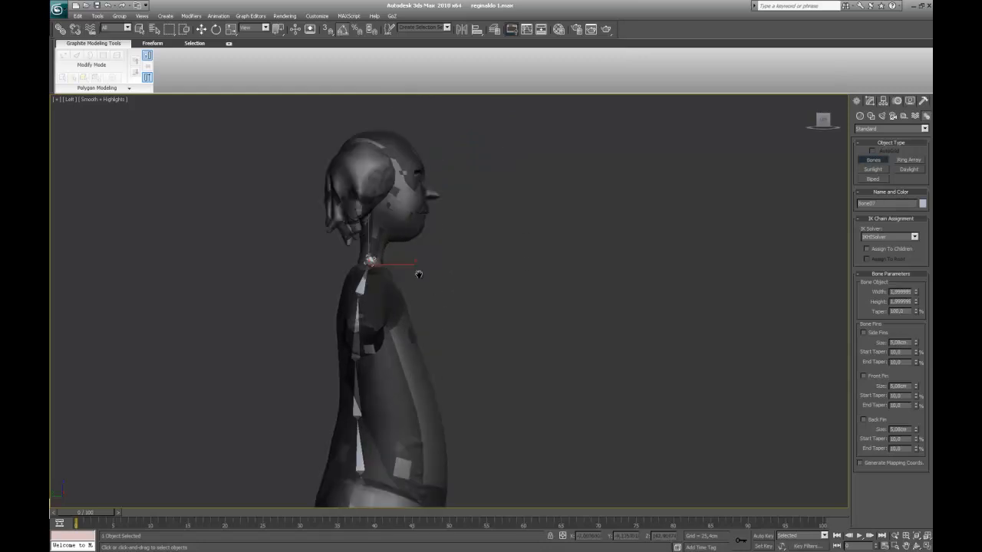
middle_click_drag(426, 263, 460, 303)
scroll(452, 307, "up", 3)
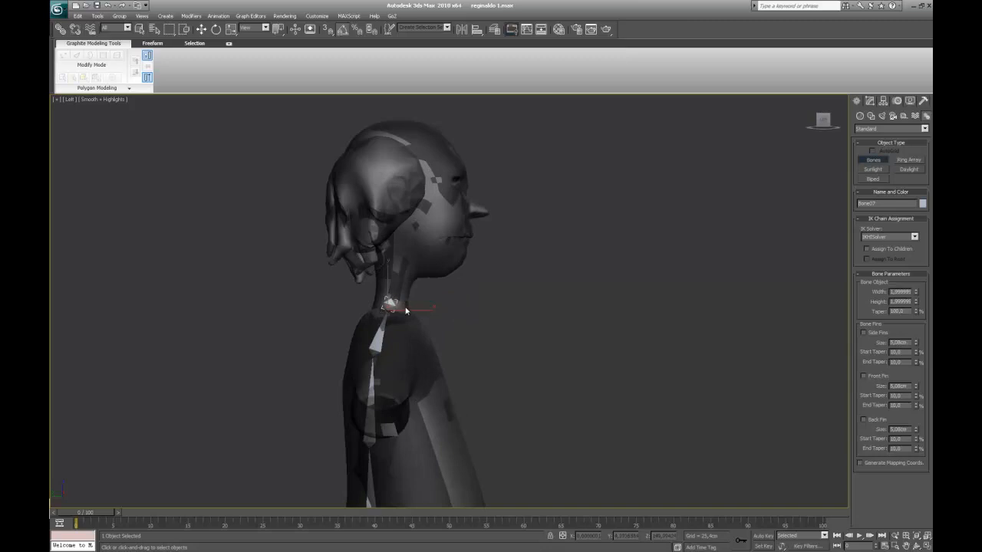
left_click(396, 312)
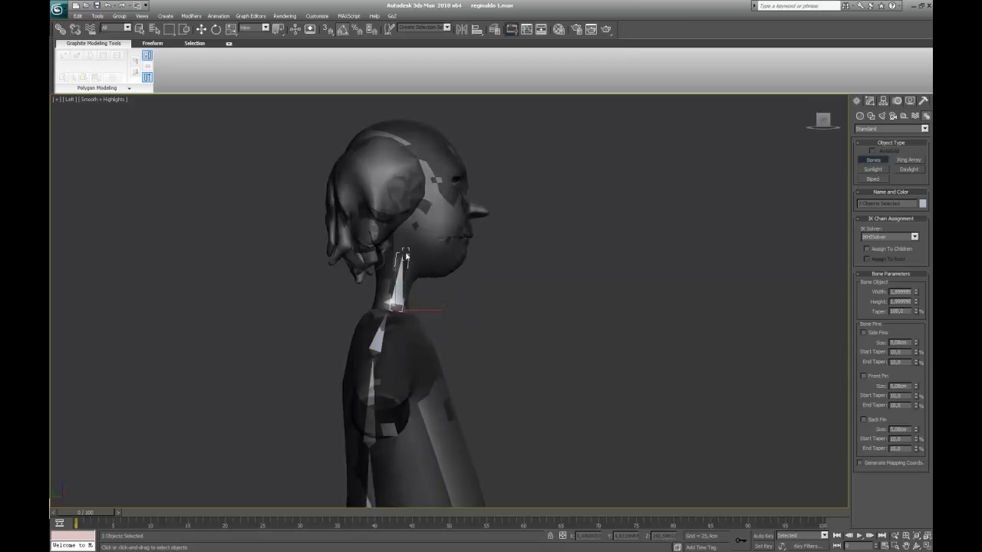
left_click(405, 258)
left_click(414, 121)
right_click(473, 114)
Step: Open Bone Tools and place its window beside the character
scroll(528, 354, "down", 3)
scroll(528, 351, "down", 4)
middle_click_drag(531, 359, 541, 313)
scroll(541, 313, "up", 4)
middle_click_drag(460, 225, 458, 255)
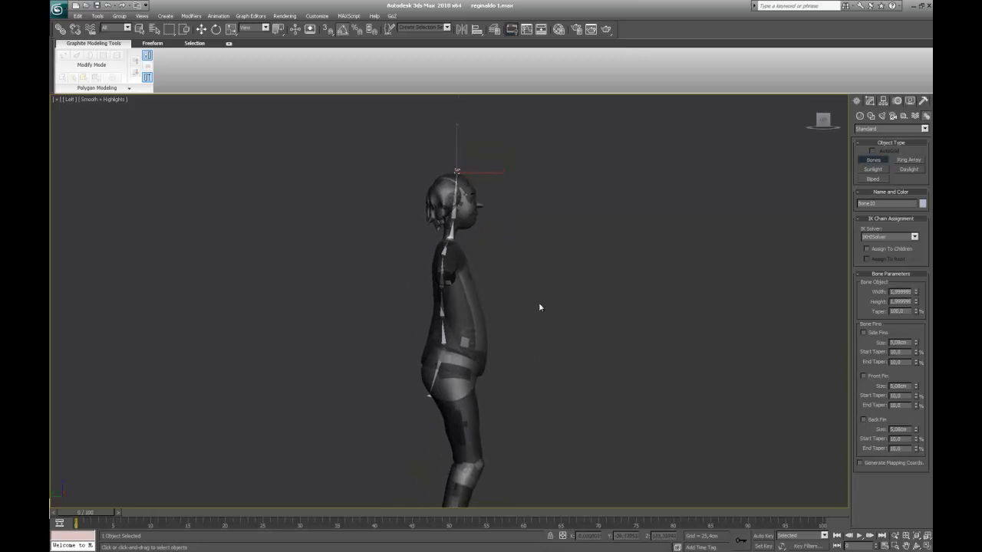
middle_click_drag(524, 336, 510, 307)
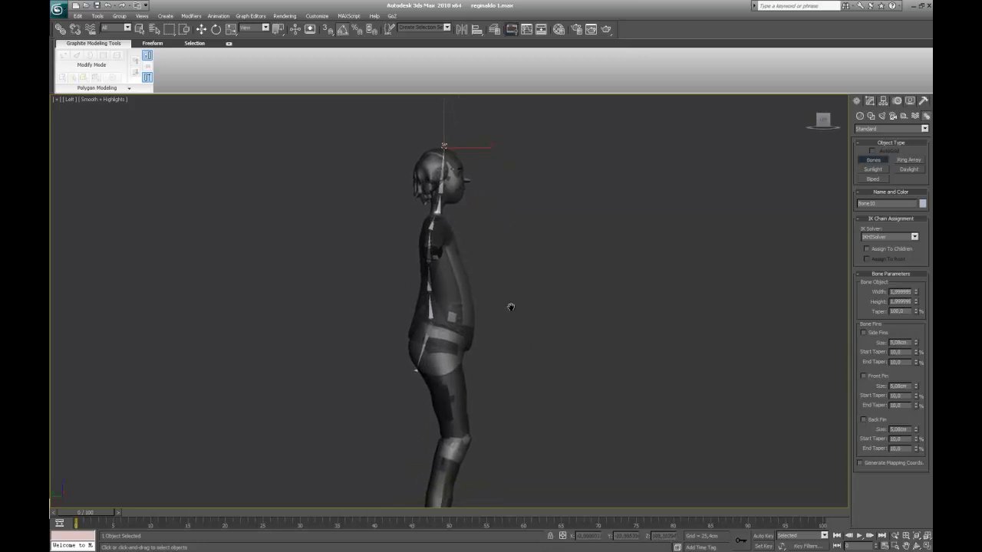
left_click(218, 16)
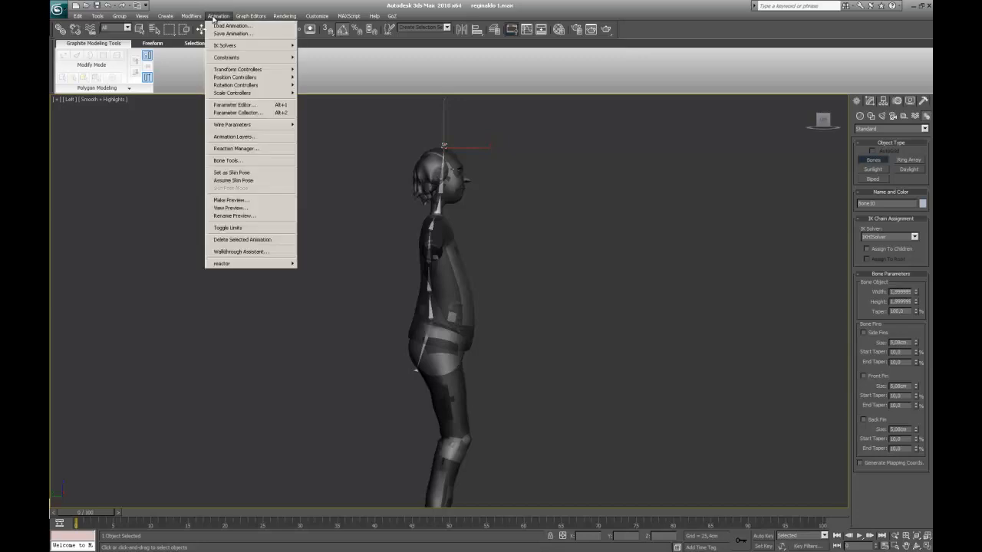
left_click(227, 161)
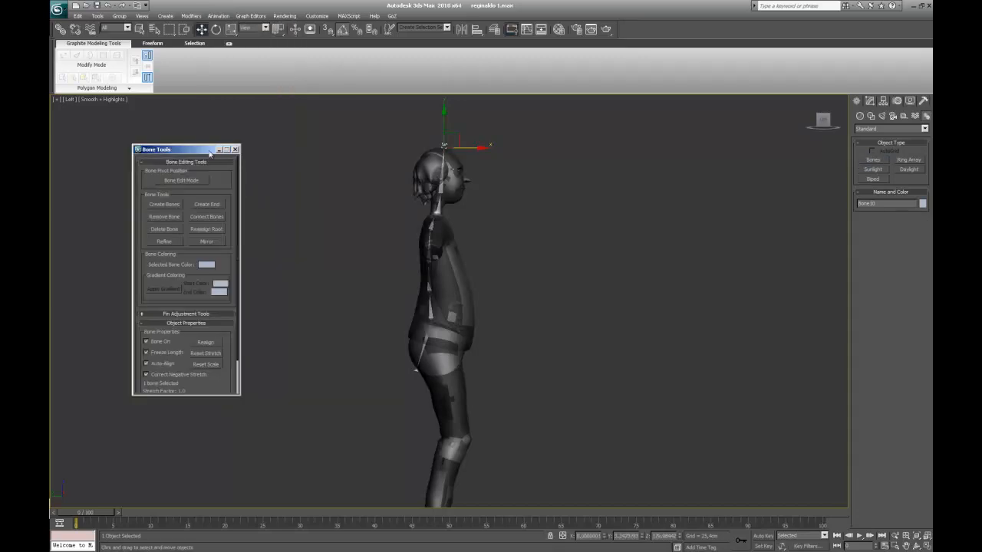
left_click_drag(200, 150, 217, 131)
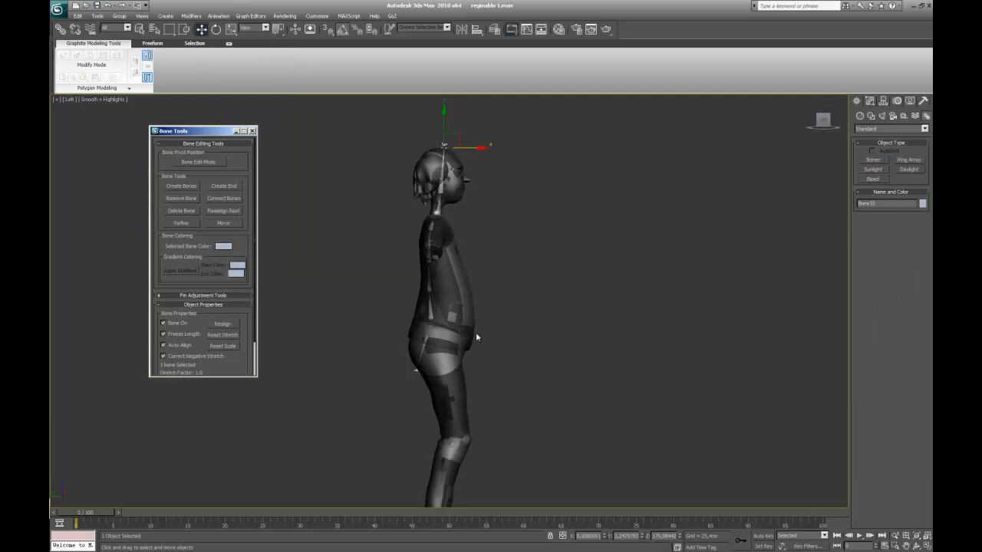
Step: Try moving the whole spine chain selected with its child bones, and undo the move
left_click(506, 301)
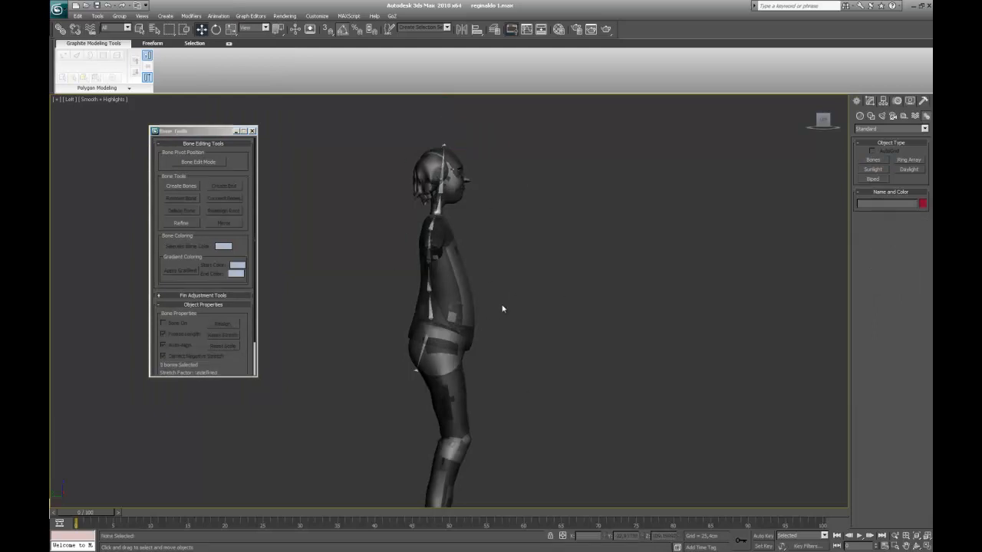
double_click(428, 285)
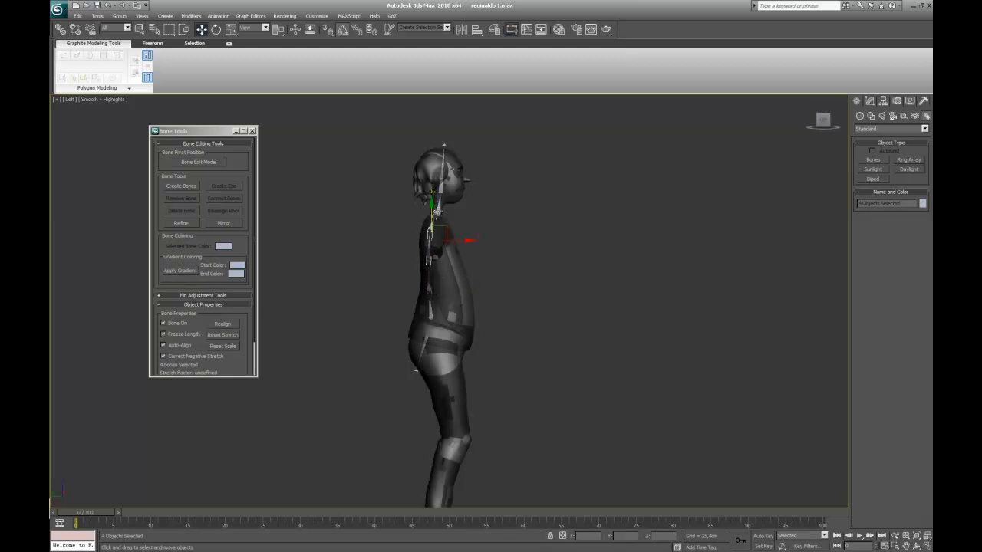
left_click(513, 302)
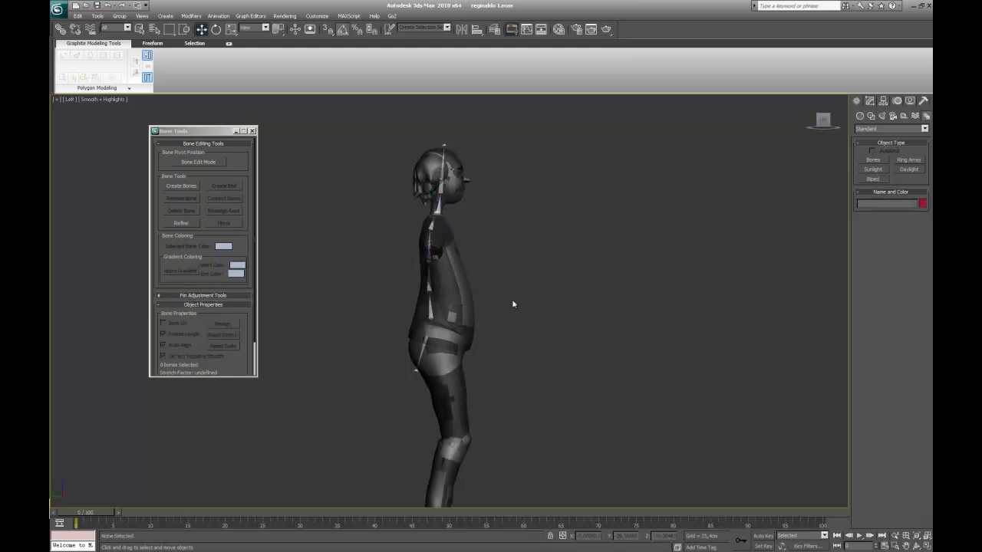
double_click(430, 310)
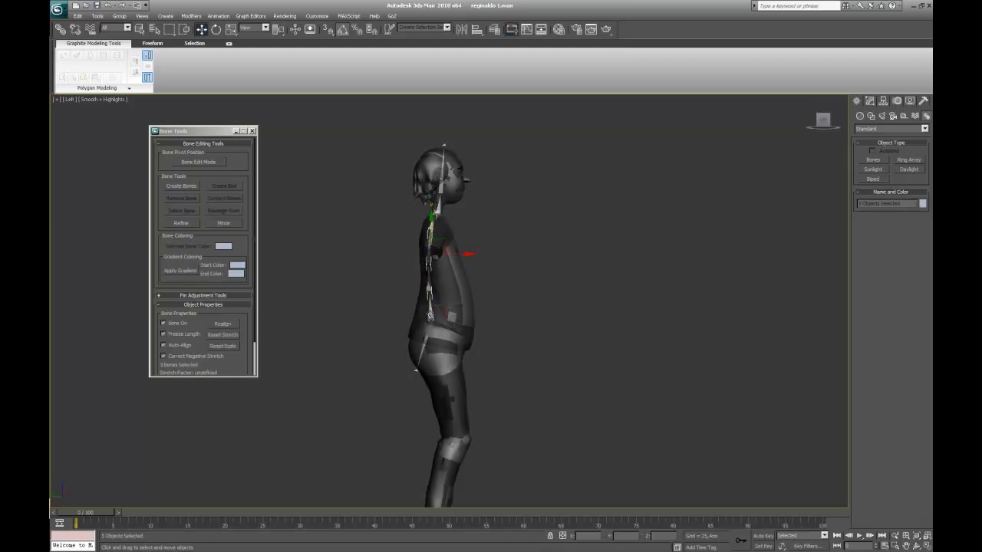
left_click_drag(460, 254, 501, 284)
key("ctrl+z")
Step: Try moving the lowest spine bone and the second spine bone individually, undoing each move
left_click(431, 312)
left_click(440, 307)
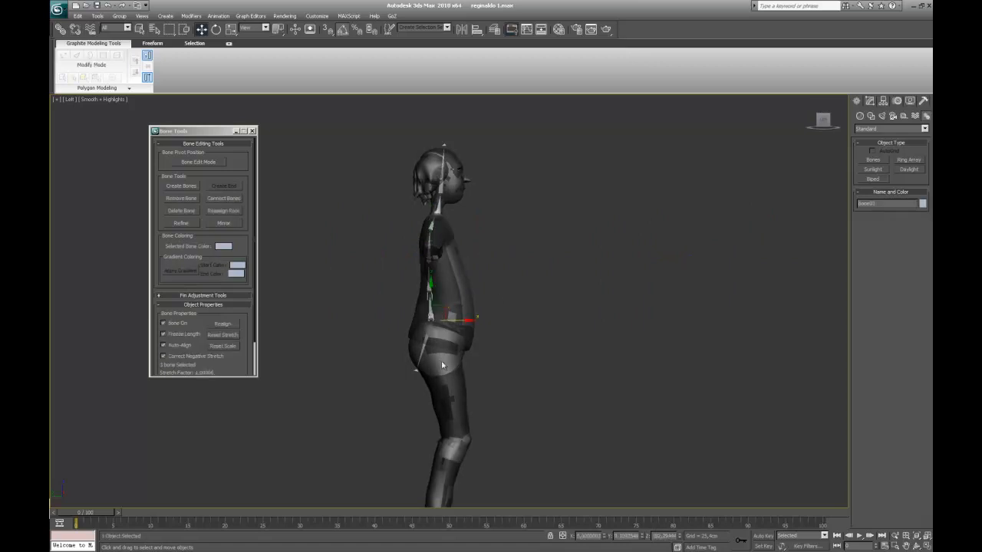
left_click_drag(461, 328, 522, 399)
key("ctrl+z")
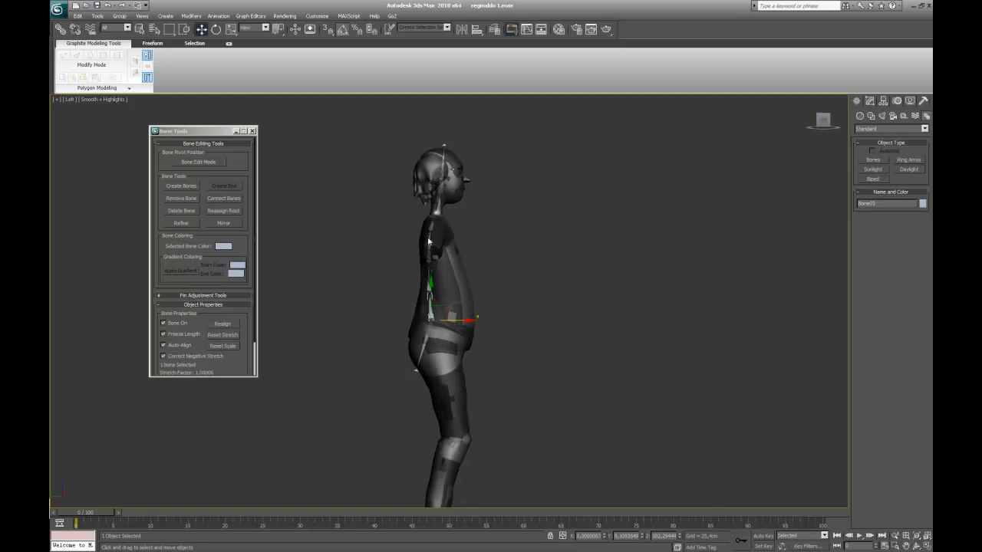
left_click(433, 290)
left_click_drag(450, 292, 463, 269)
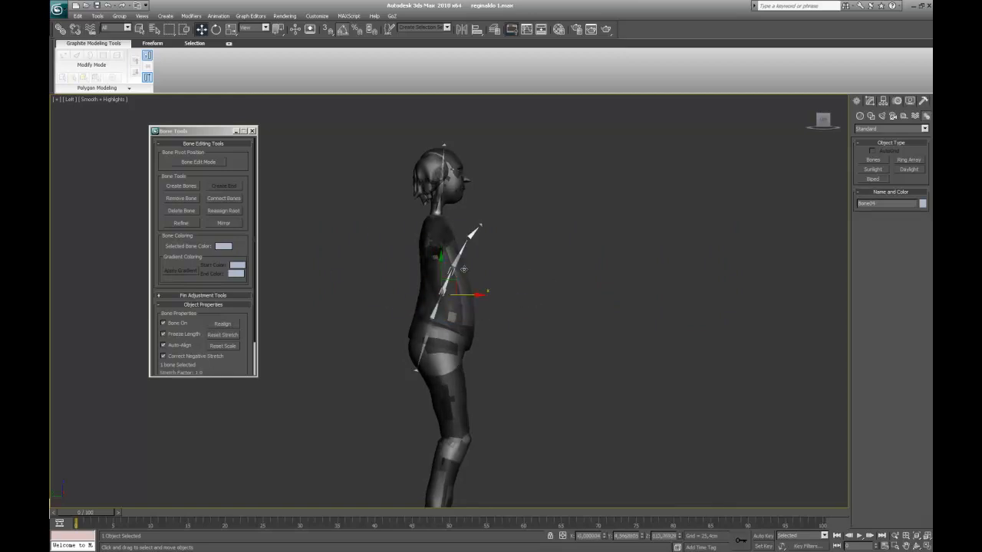
key("ctrl+z")
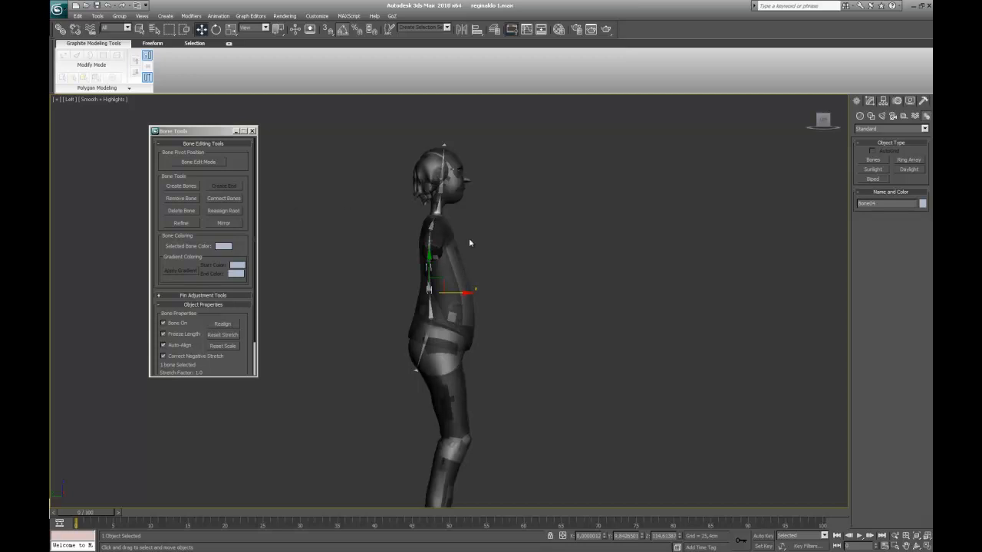
Step: Turn on Bone Edit Mode and reposition the joints of the two lower spine bones and the pelvis bone
left_click(194, 162)
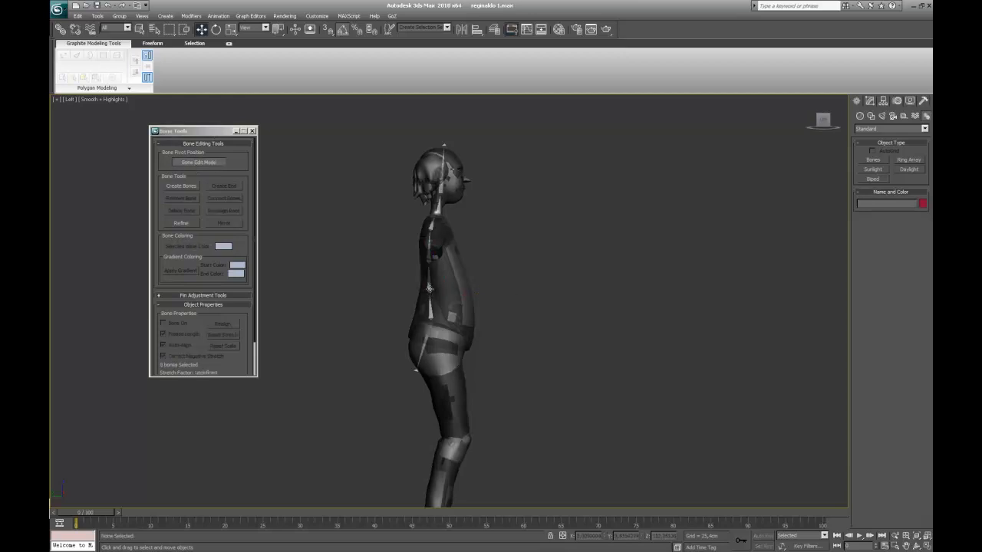
left_click_drag(445, 285, 442, 322)
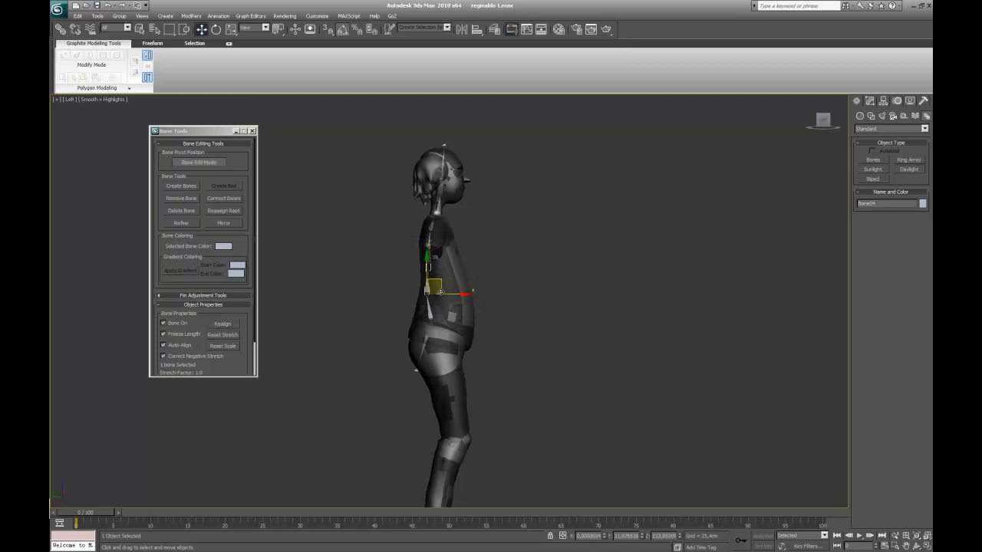
left_click(430, 315)
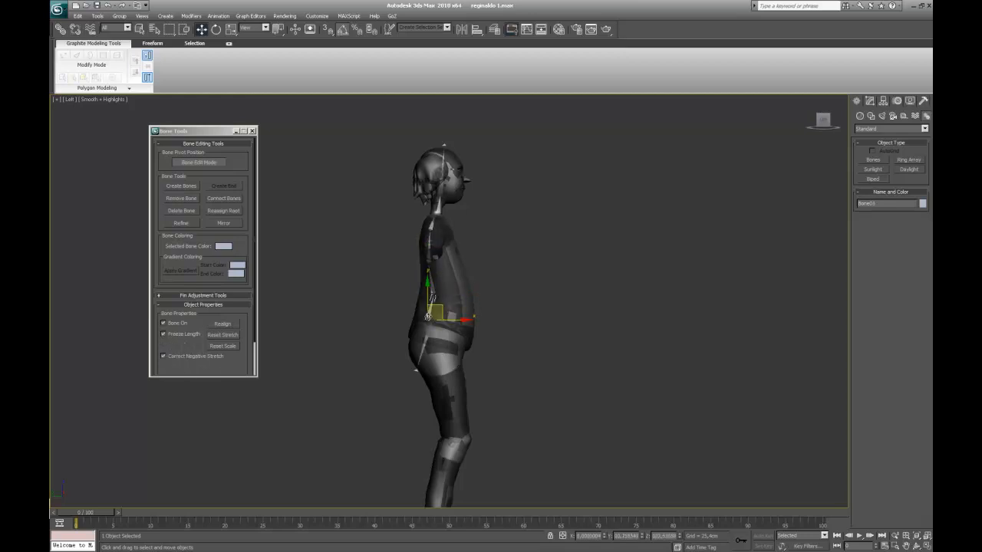
left_click_drag(431, 324, 427, 325)
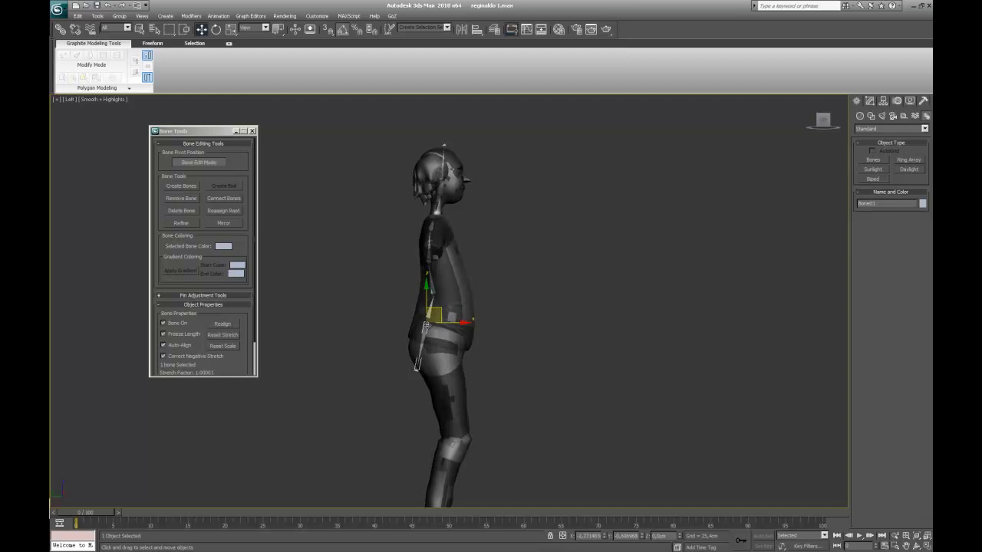
left_click(417, 372)
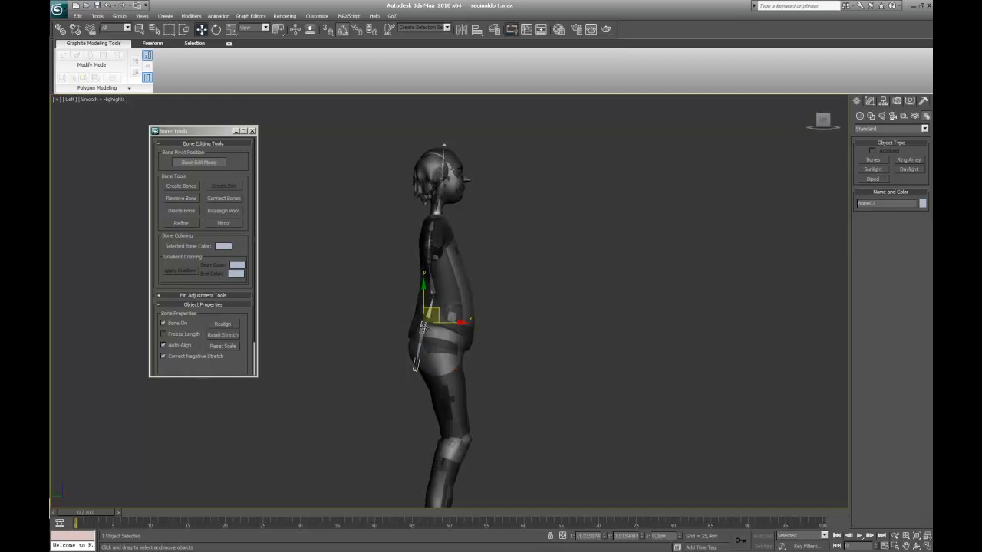
Step: Adjust the mid-spine, upper-spine and neck-base joints to follow the curve of the character's back
left_click(430, 290)
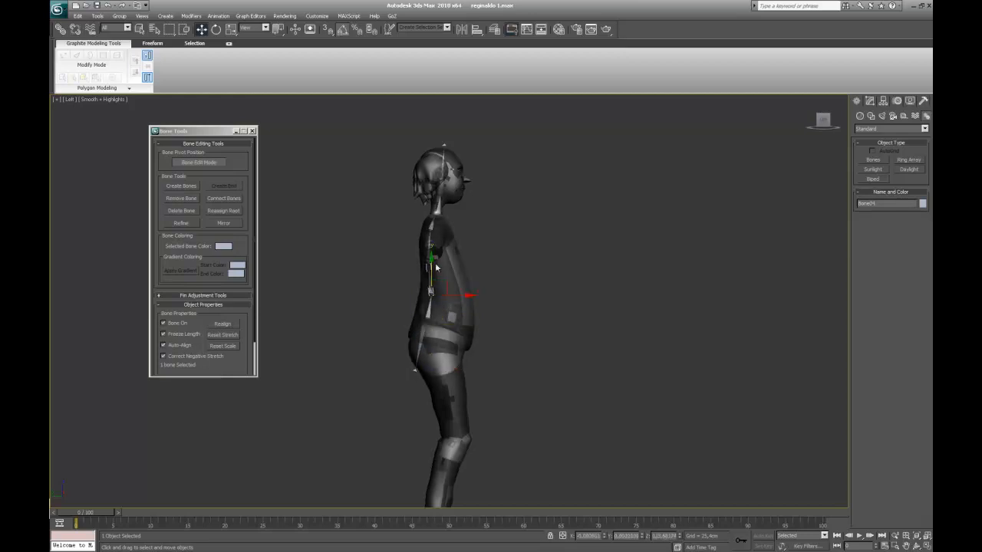
left_click(427, 249)
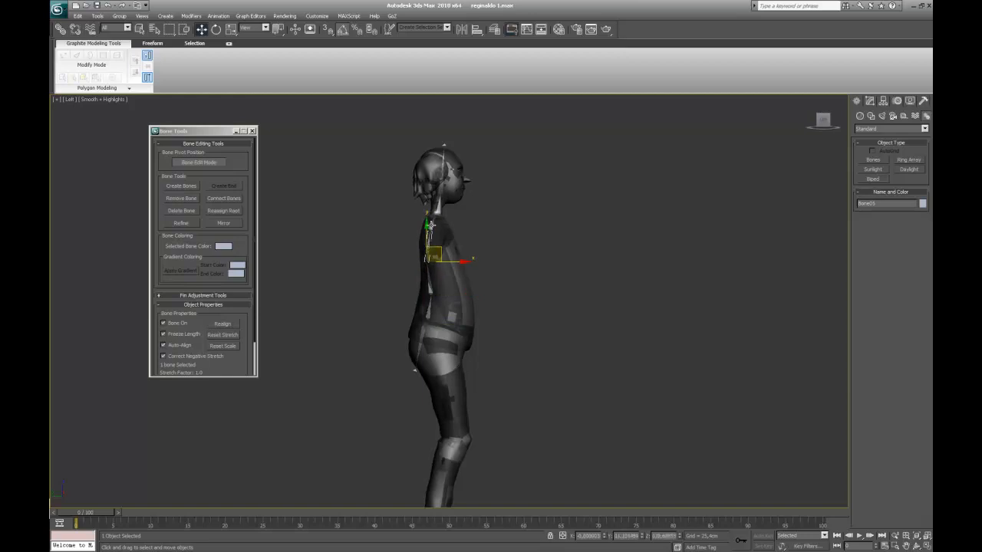
left_click(428, 233)
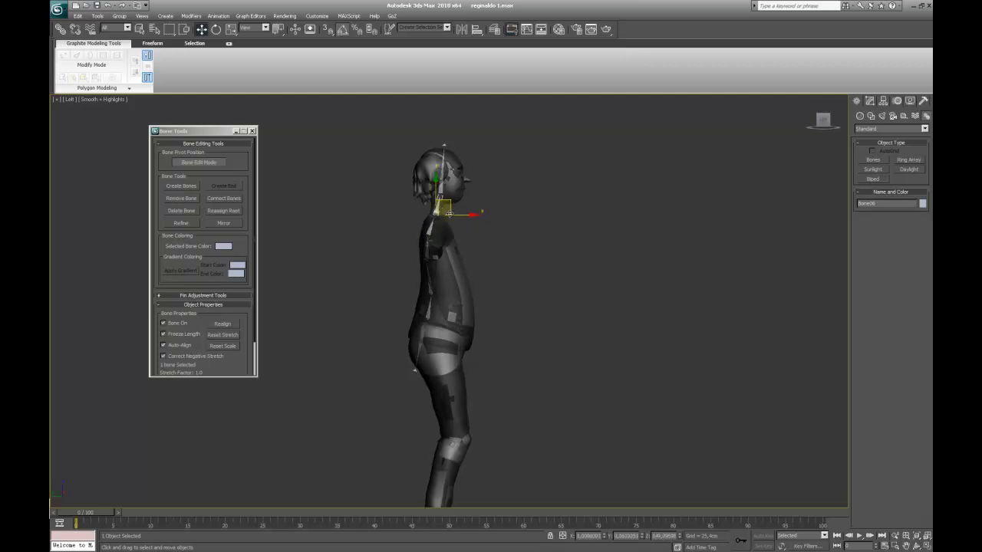
Step: Reposition the joint of the uppermost spine bone so it sits just inside the character's upper back
scroll(486, 236, "up", 2)
middle_click_drag(486, 236, 499, 275)
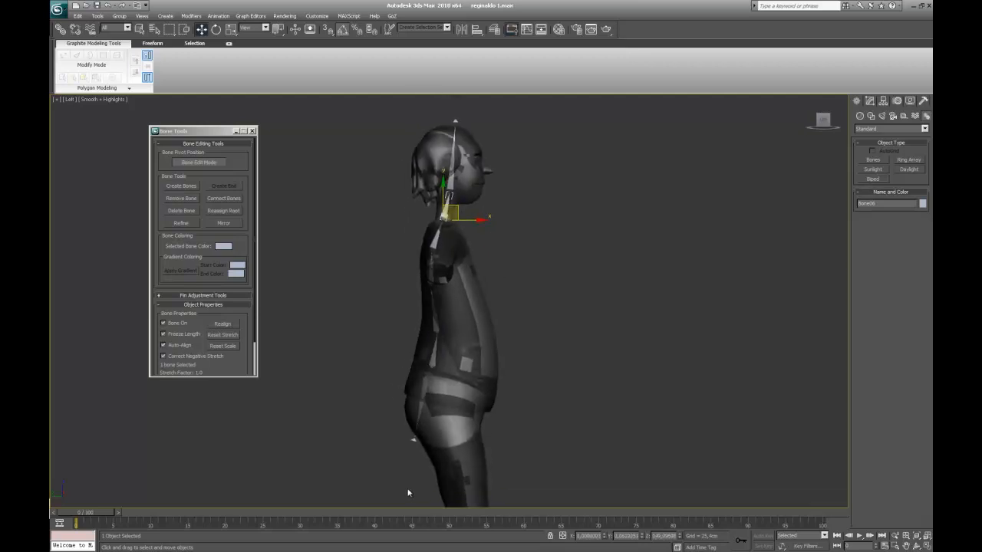
middle_click_drag(530, 241, 541, 304)
scroll(520, 233, "up", 2)
mouse_move(434, 297)
left_mouse_down()
mouse_move(394, 247)
mouse_move(438, 283)
mouse_move(529, 282)
mouse_move(416, 295)
left_mouse_up()
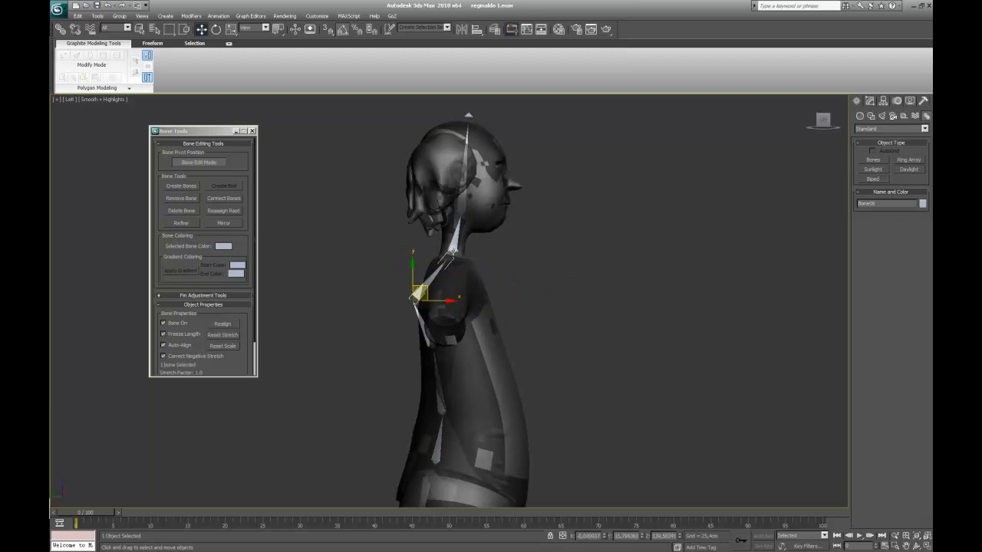
left_click_drag(425, 287, 448, 282)
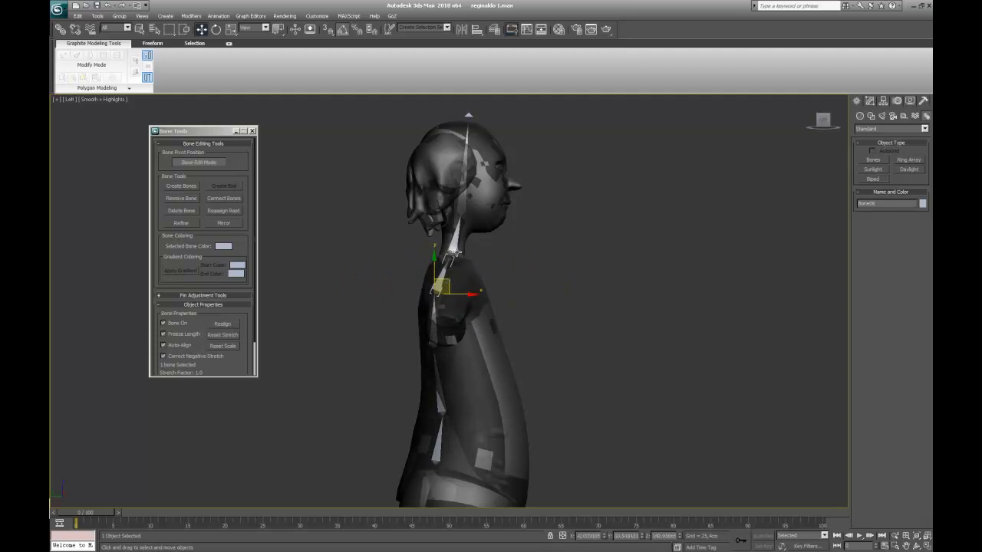
Step: Delete the end bone at the neck base and recreate it from the uppermost spine bone with Create End
left_click(453, 253)
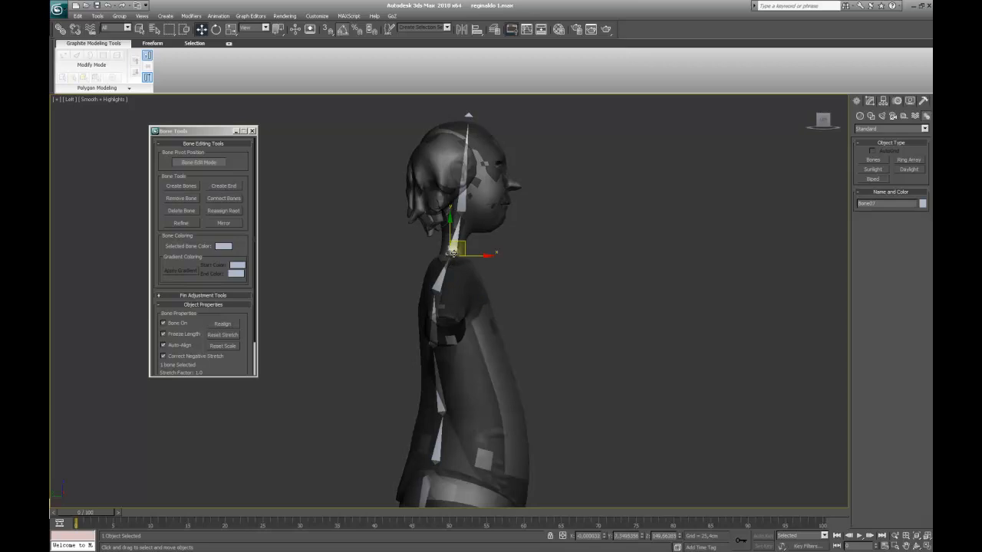
left_click(491, 255)
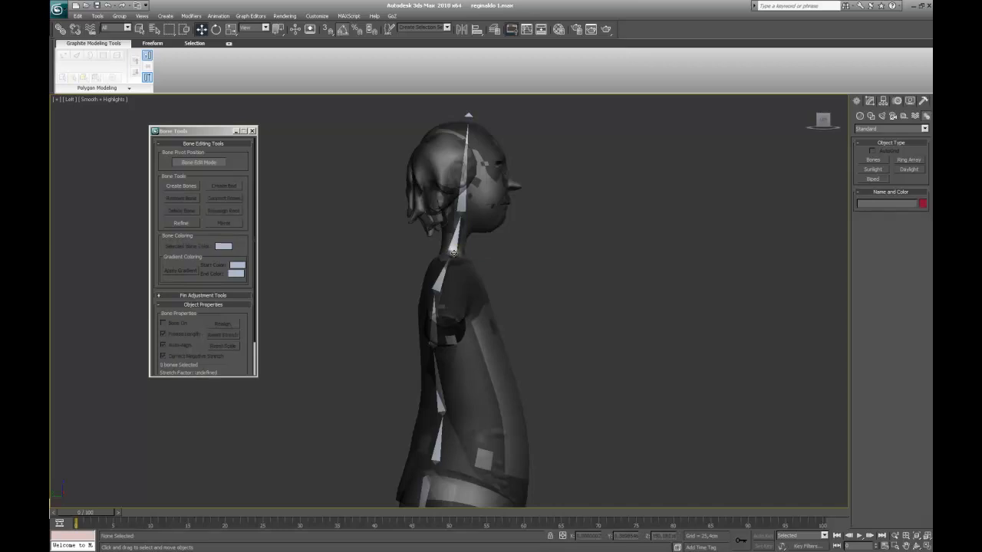
left_click(441, 273)
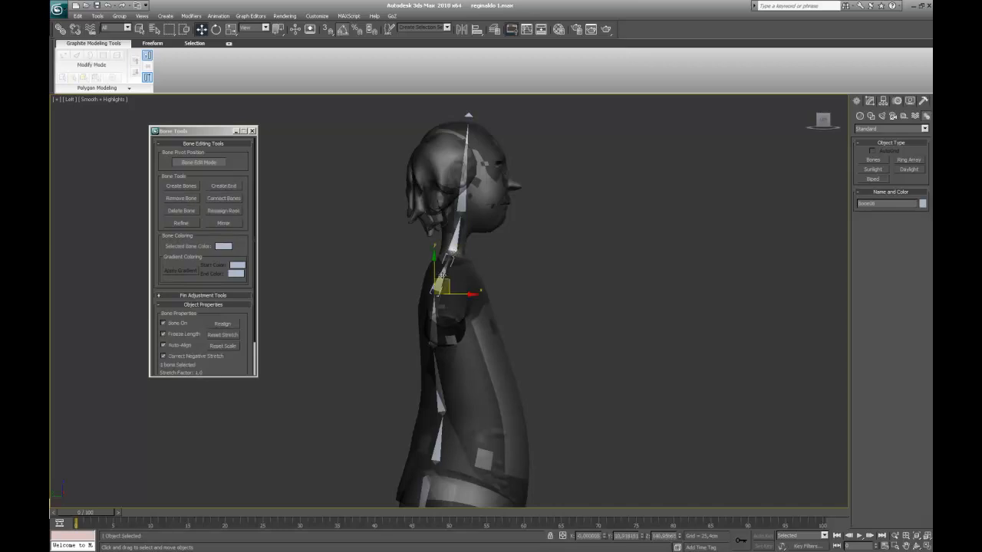
left_click(229, 188)
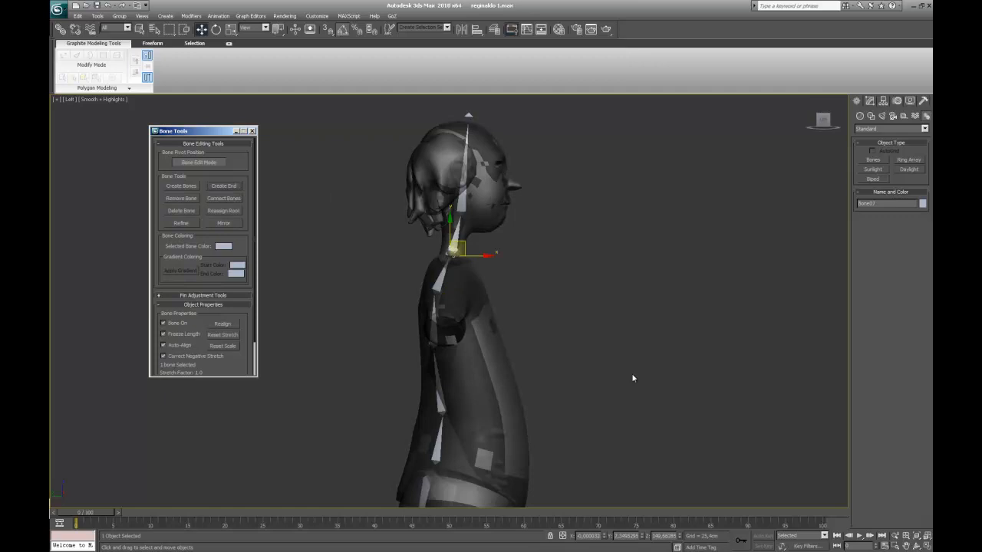
Step: Fine-tune the joints of the lower and upper spine bones to follow the curve of the back
middle_click_drag(645, 375, 602, 347)
left_click(418, 380)
left_click_drag(415, 386, 407, 274)
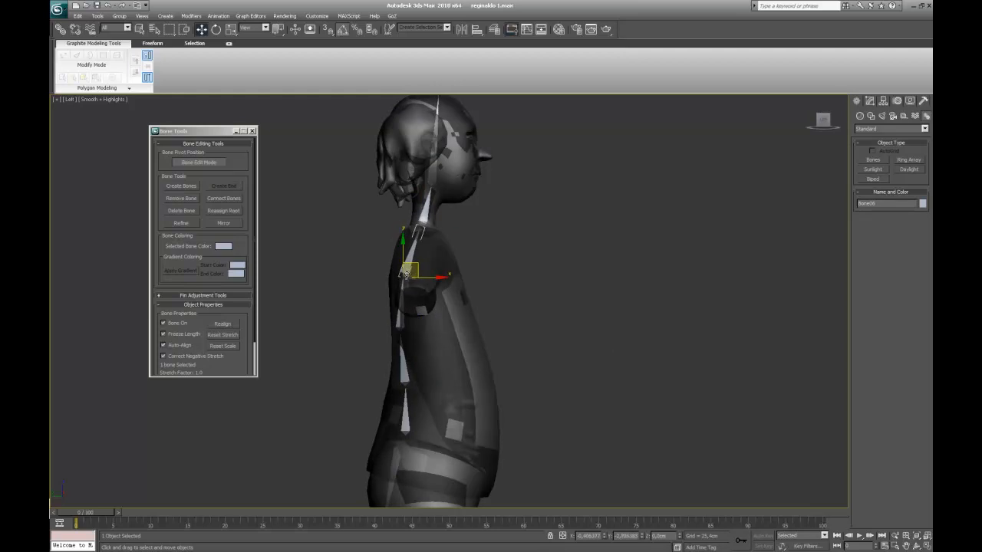
left_click(404, 437)
left_click_drag(401, 441, 389, 386)
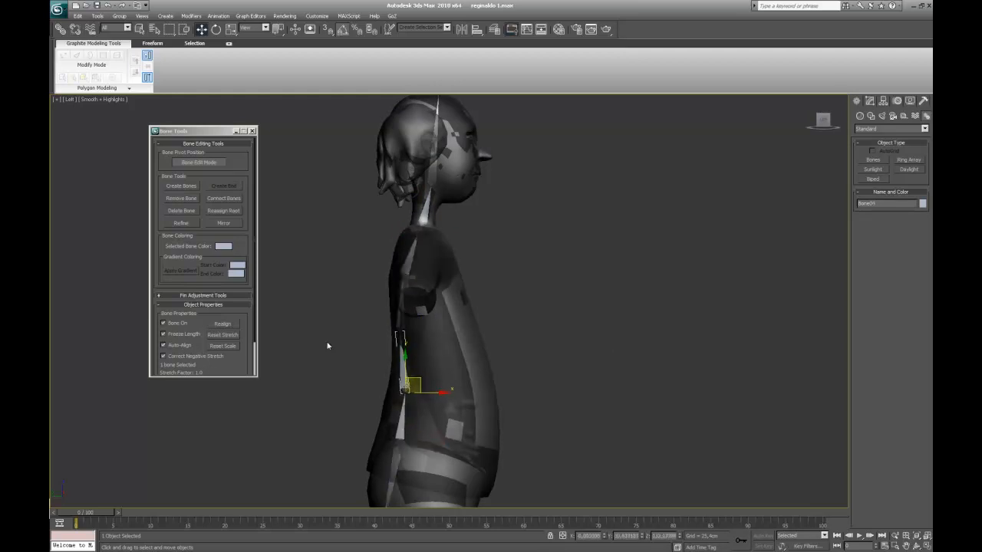
Step: Try splitting the second spine bone with Refine, undo the split and return to the Move tool
left_click(181, 222)
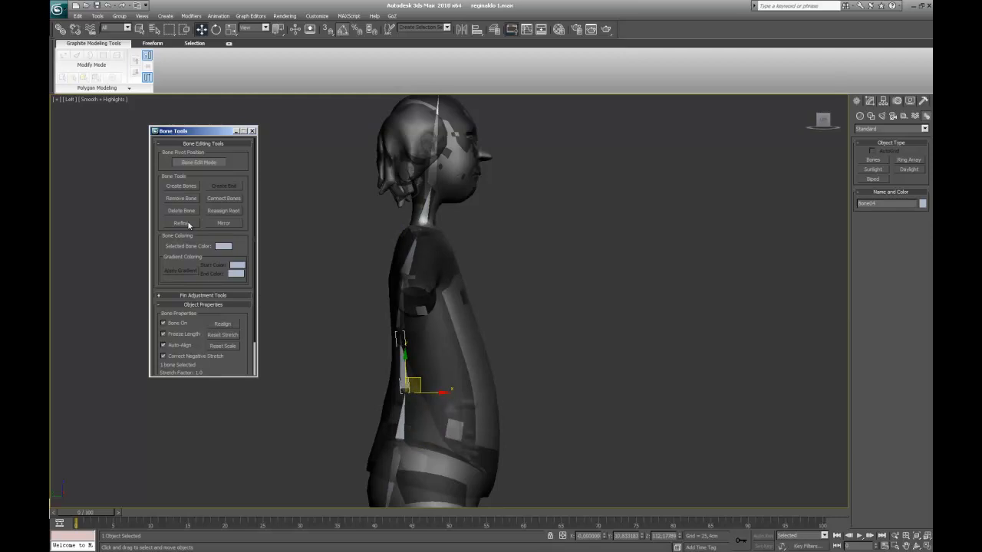
left_click(401, 365)
key("ctrl+z")
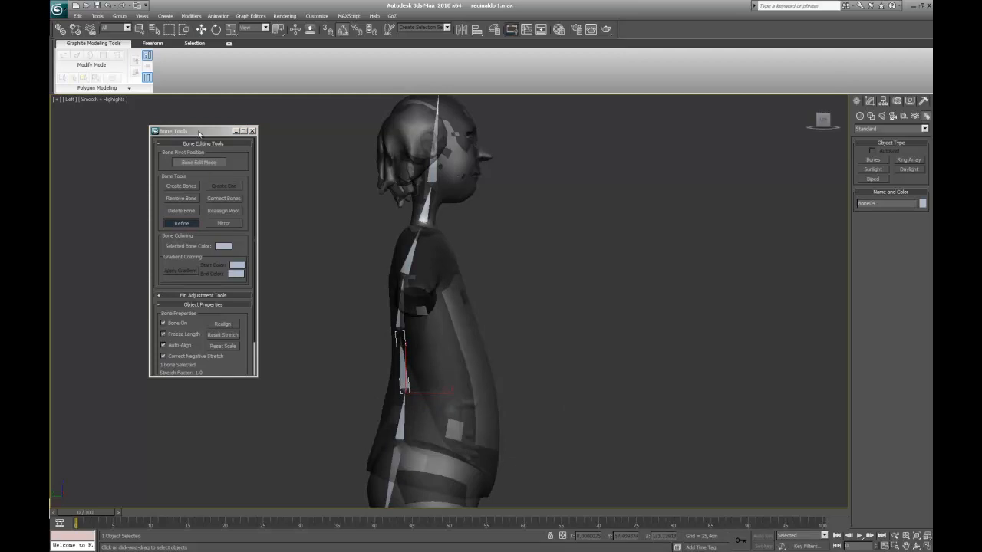
key("w")
Step: Remove the spine chain's end bone at the neck base and generate a new one from the uppermost spine bone
left_click(409, 278)
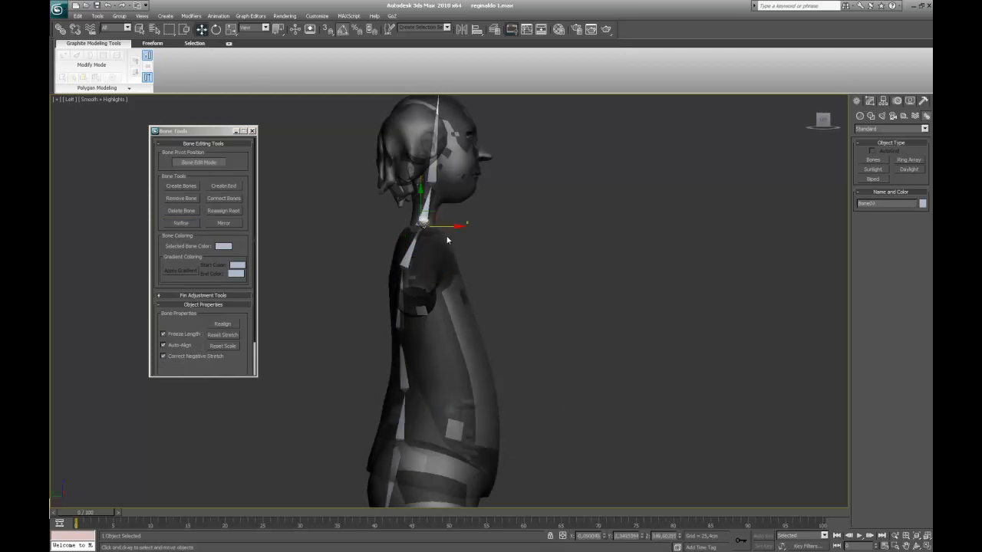
left_click(696, 310)
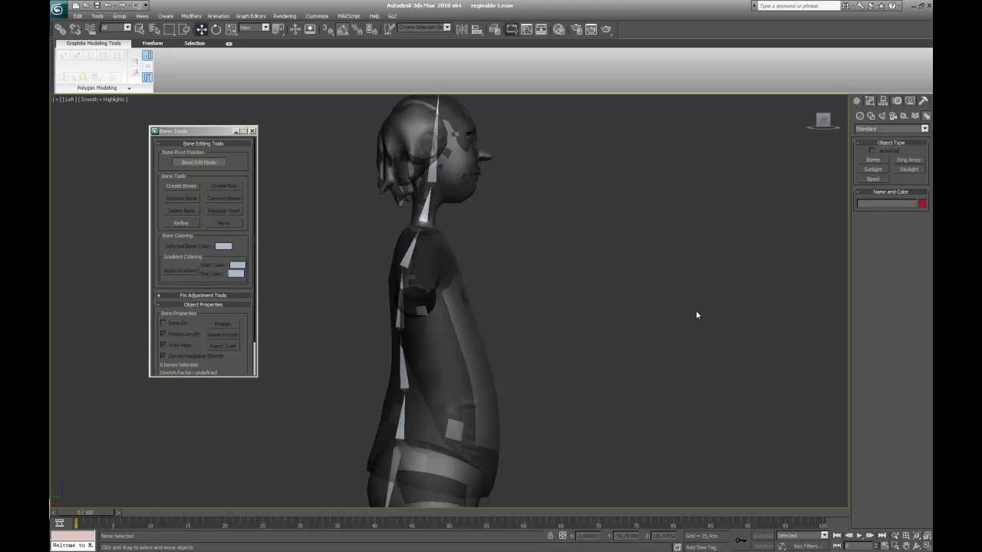
left_click(408, 263)
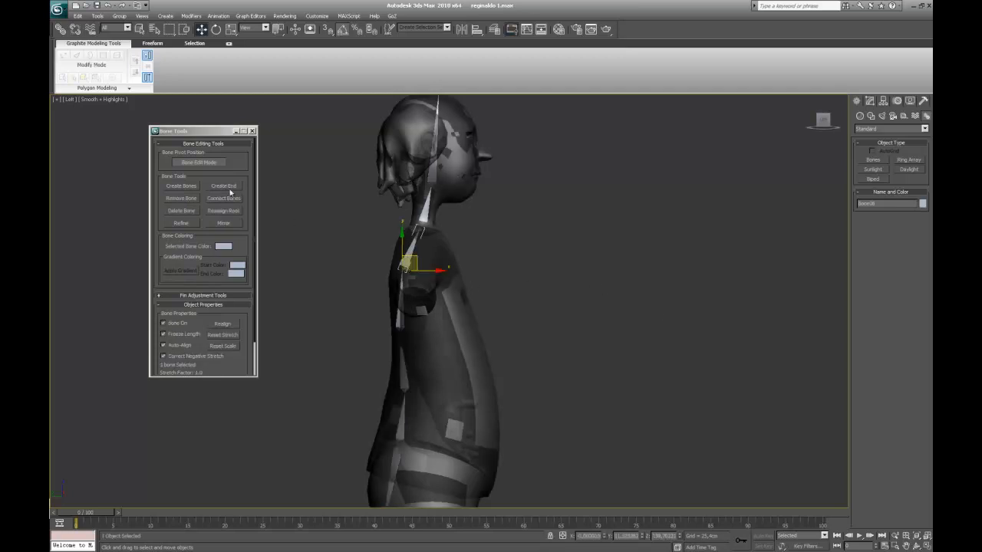
Step: Delete the end bone below the pelvis and recreate it from the pelvis bone with Create End
middle_click_drag(488, 296, 501, 212)
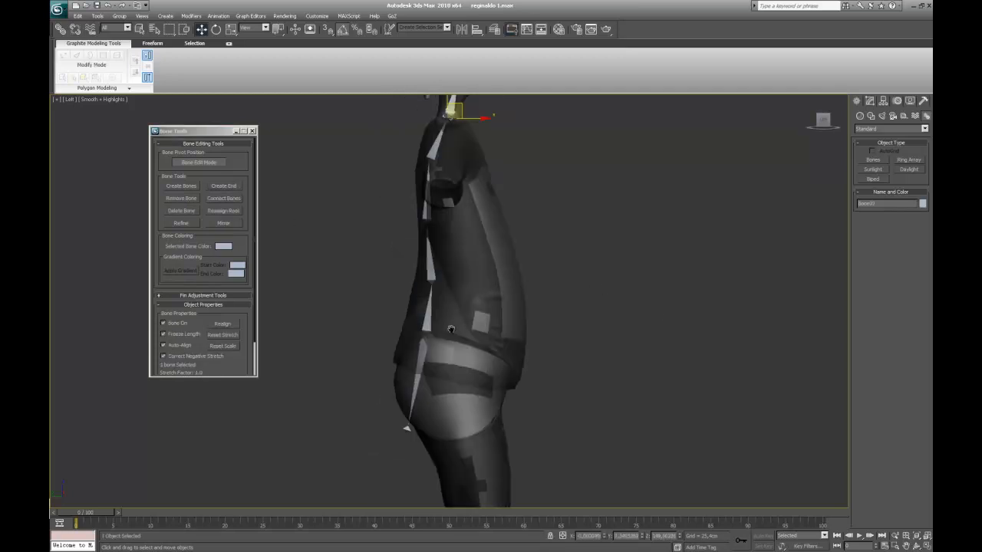
left_click(406, 428)
key("Delete")
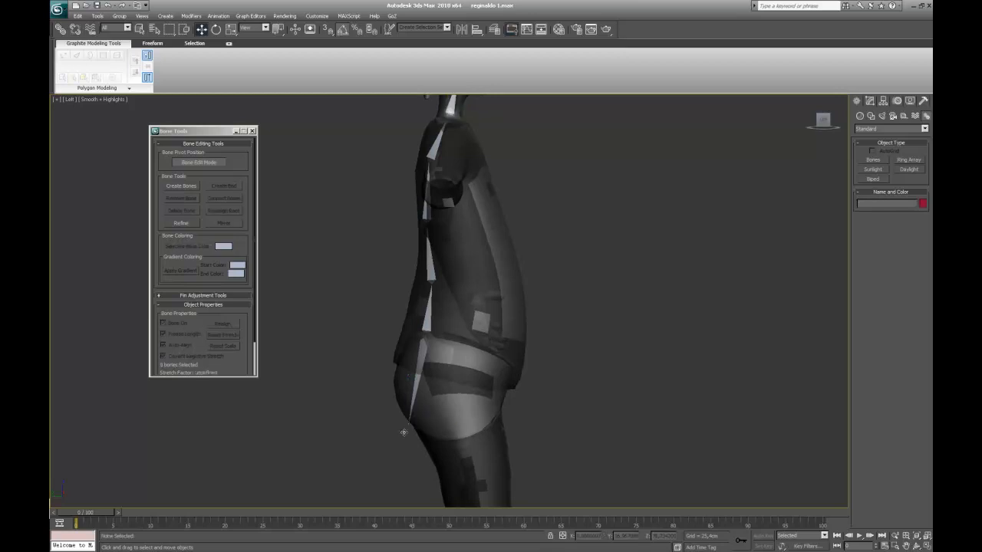
left_click(416, 380)
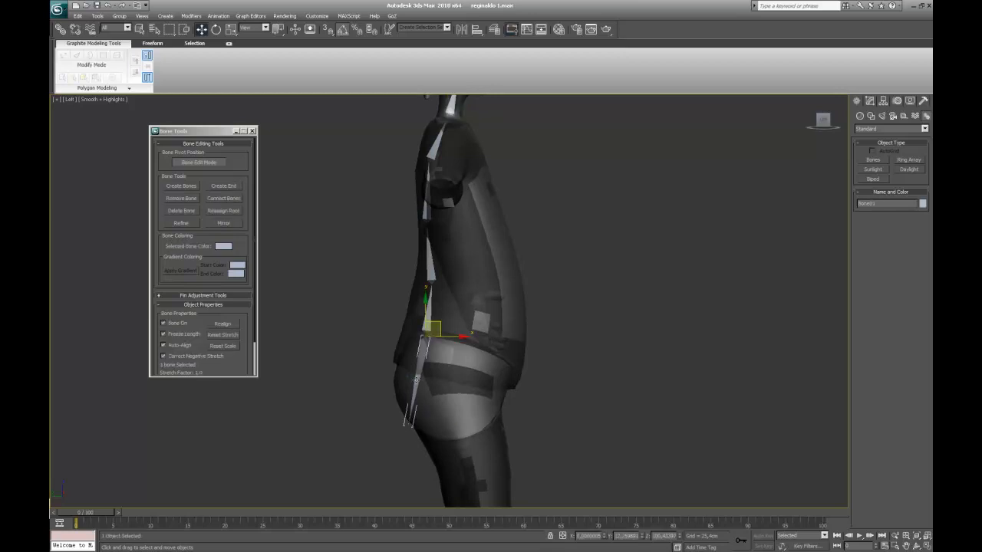
left_click(227, 187)
Step: Delete the end bone above the head and recreate it from the head bone with Create End
middle_click_drag(552, 281, 528, 356)
scroll(533, 301, "down", 2)
left_click_drag(406, 503, 439, 194)
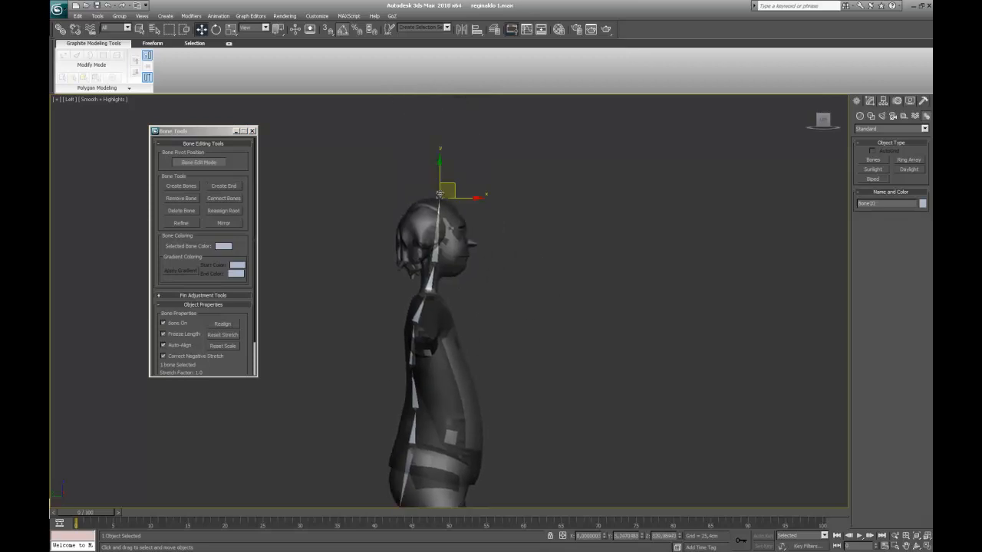
key("Delete")
left_click(436, 228)
left_click(230, 186)
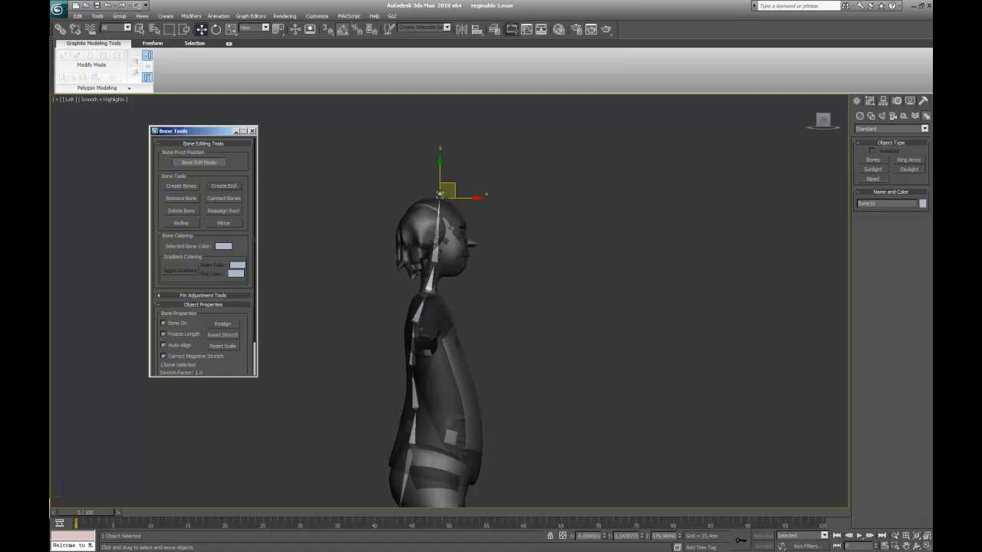
middle_click_drag(688, 319, 683, 238)
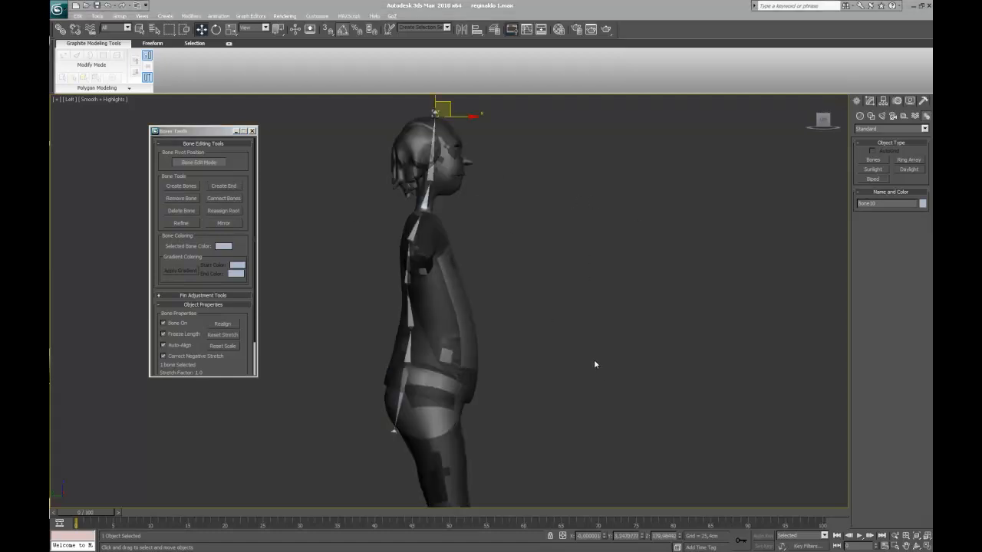
middle_click_drag(485, 445, 421, 285)
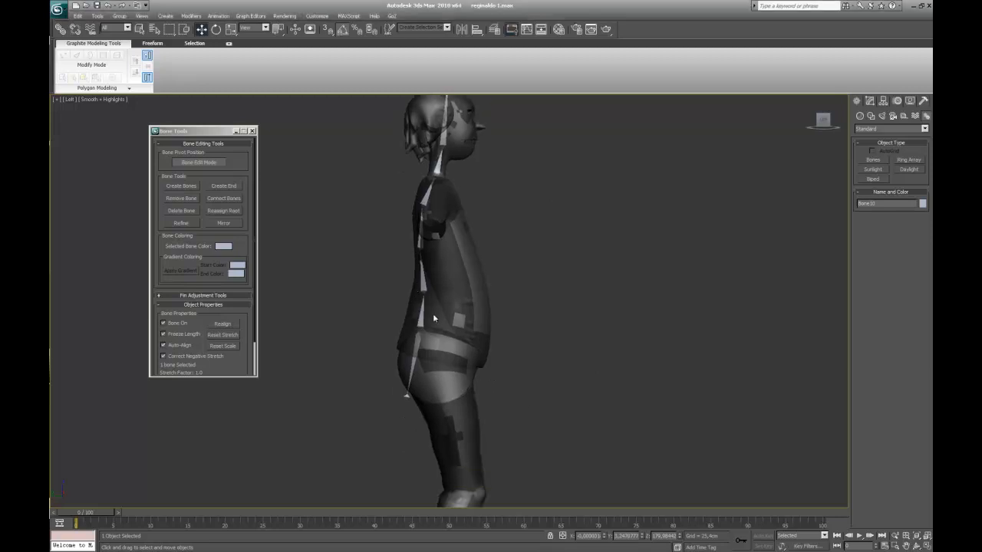
middle_click_drag(520, 267, 505, 282)
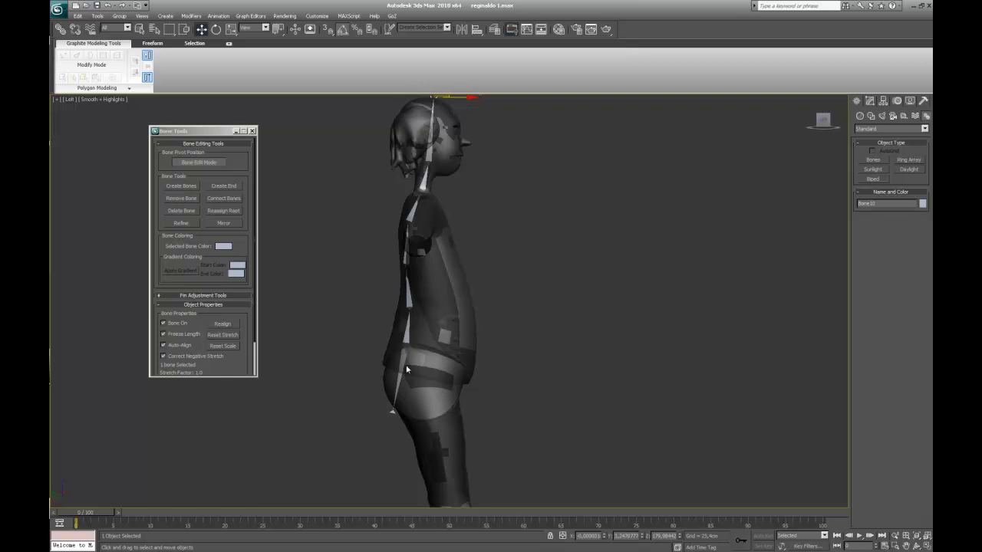
middle_click_drag(539, 306, 549, 293)
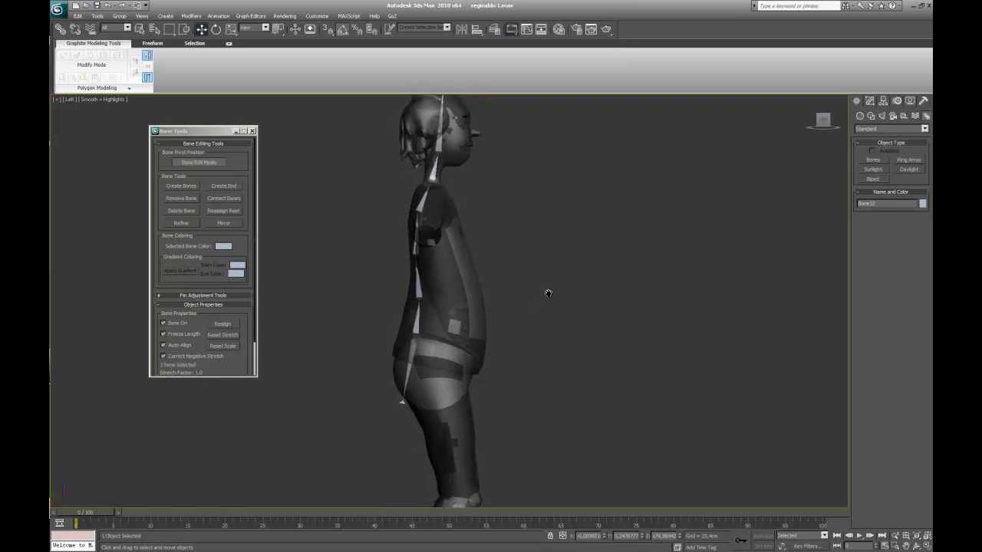
Step: Align the lowest spine bone to the pelvis bone in X, Y and Z position, matching pivot point to pivot point
left_click(416, 331)
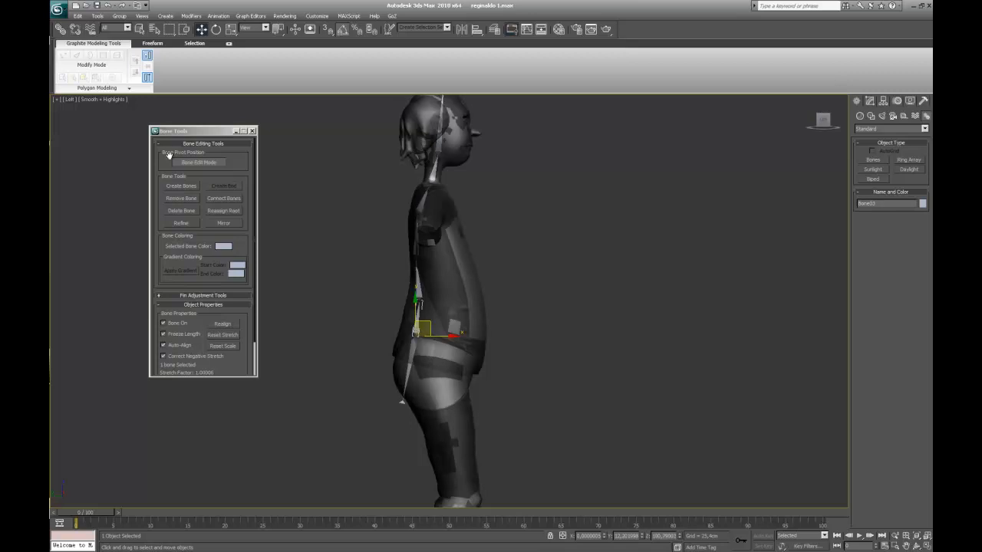
left_click(224, 163)
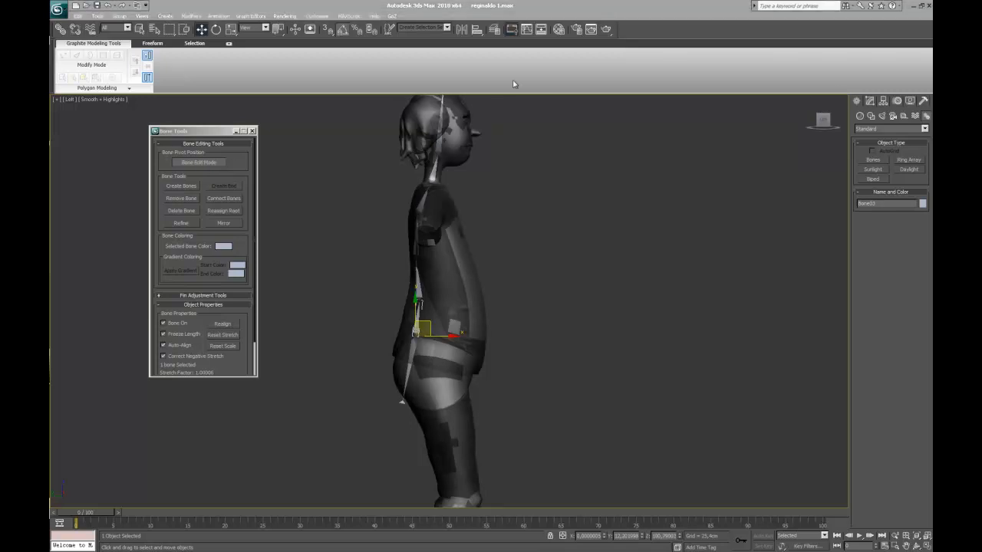
left_click(476, 30)
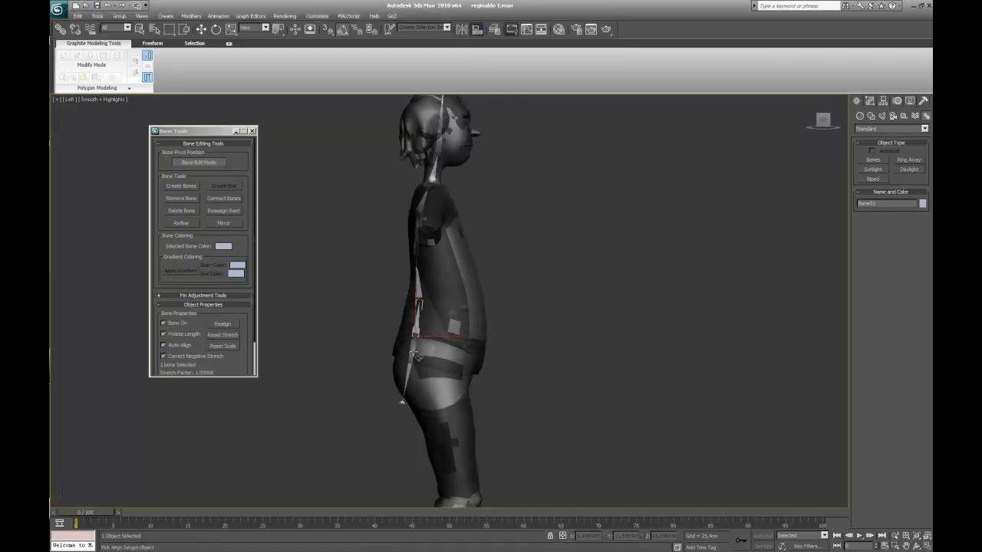
left_click(415, 352)
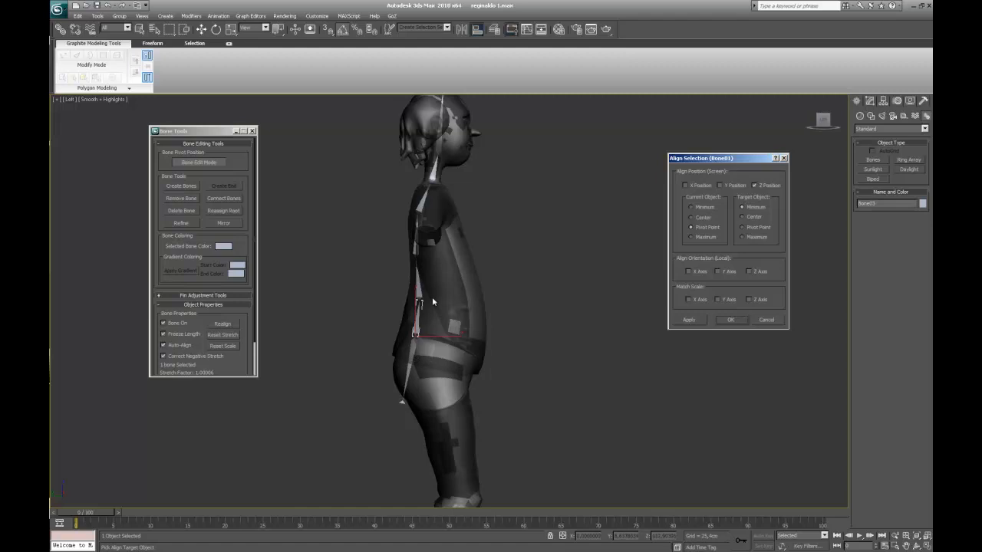
left_click(694, 187)
left_click(731, 186)
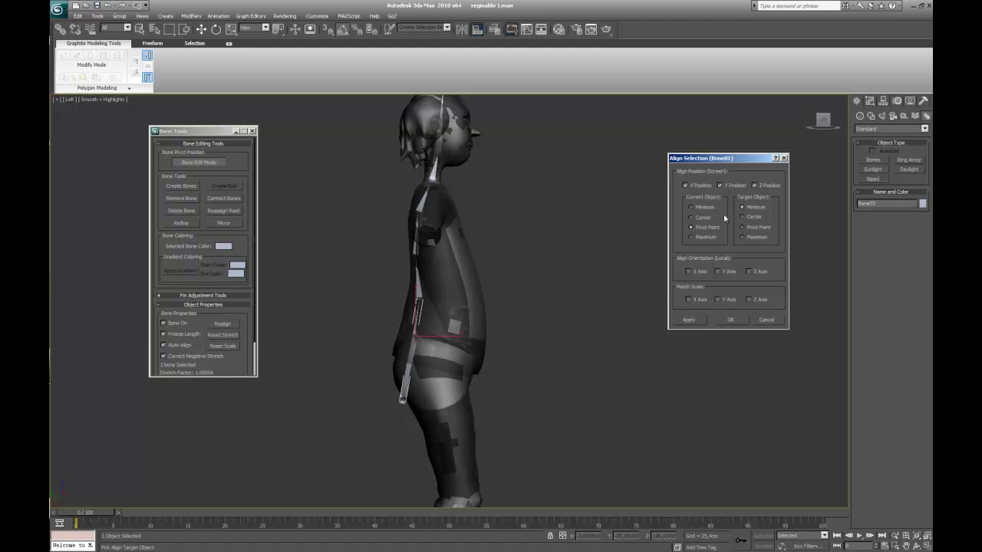
left_click(768, 228)
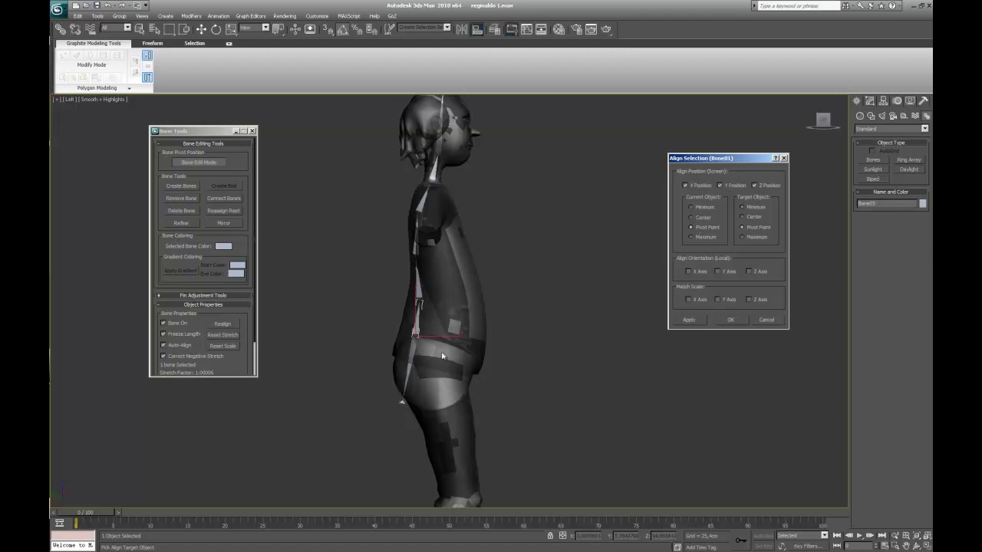
left_click(731, 321)
Step: Align the neck bone to the spine's end bone at the neck base in X, Y and Z, pivot point to pivot point
left_click(434, 169)
middle_click_drag(458, 187, 440, 252)
scroll(441, 256, "up", 5)
middle_click_drag(513, 349, 598, 411)
scroll(495, 300, "up", 2)
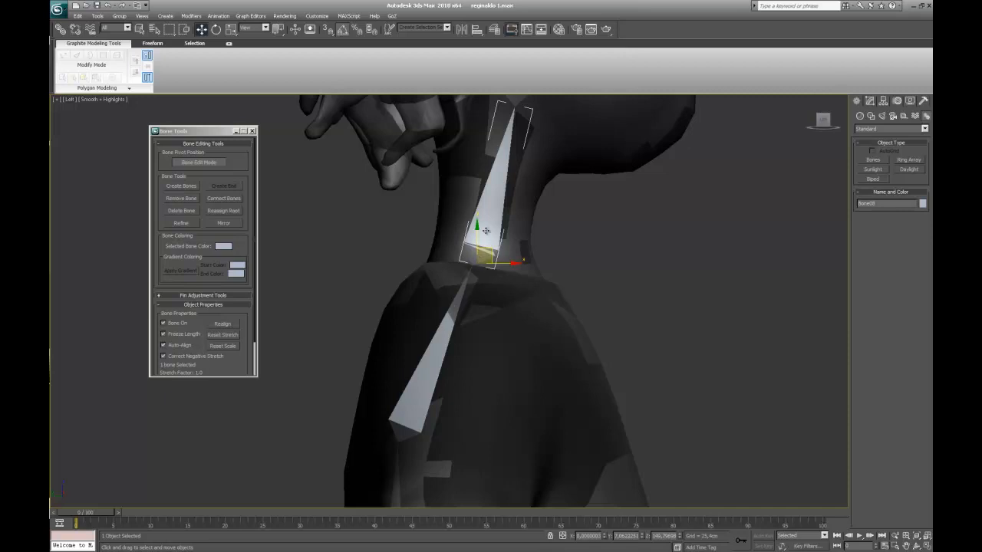
middle_click_drag(495, 250, 446, 265)
left_click(477, 31)
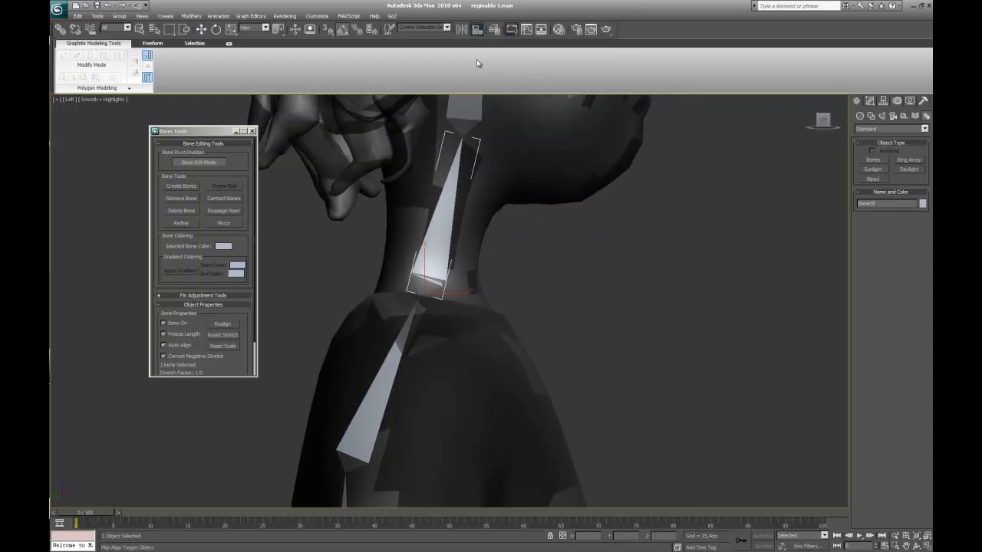
left_click(421, 290)
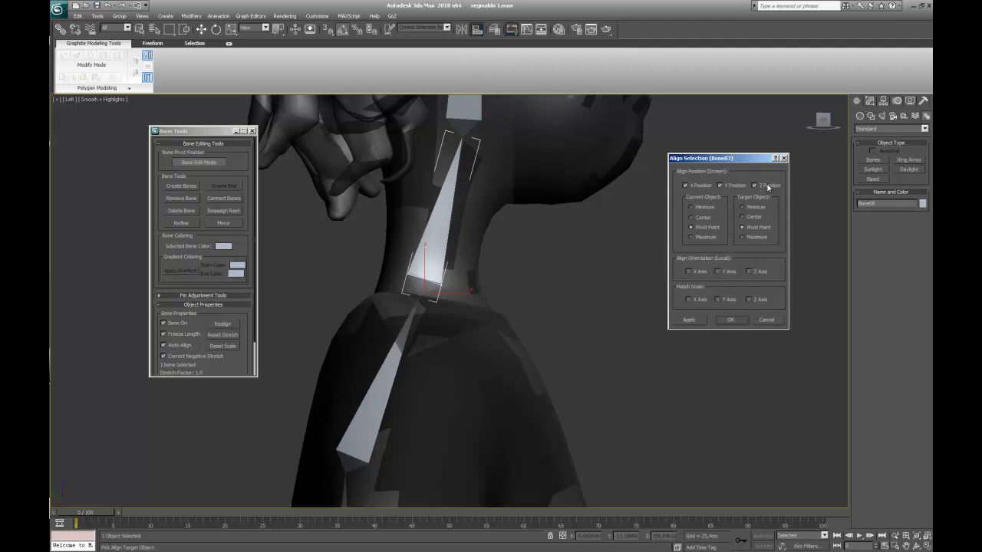
left_click(730, 323)
Step: Draw a circle spline centred on the character's body in the top view, with a radius of about 18 cm
scroll(631, 438, "down", 8)
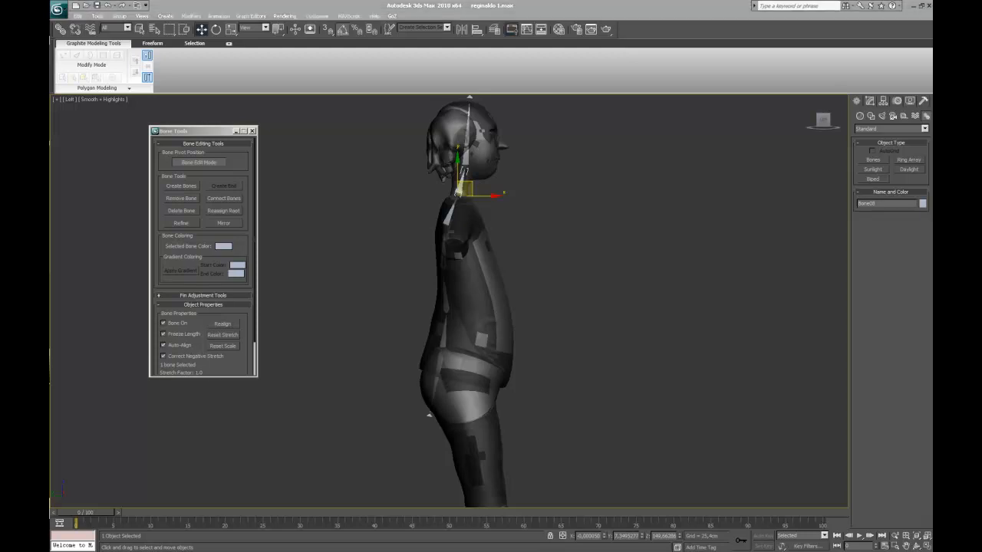
middle_click_drag(656, 387, 585, 394)
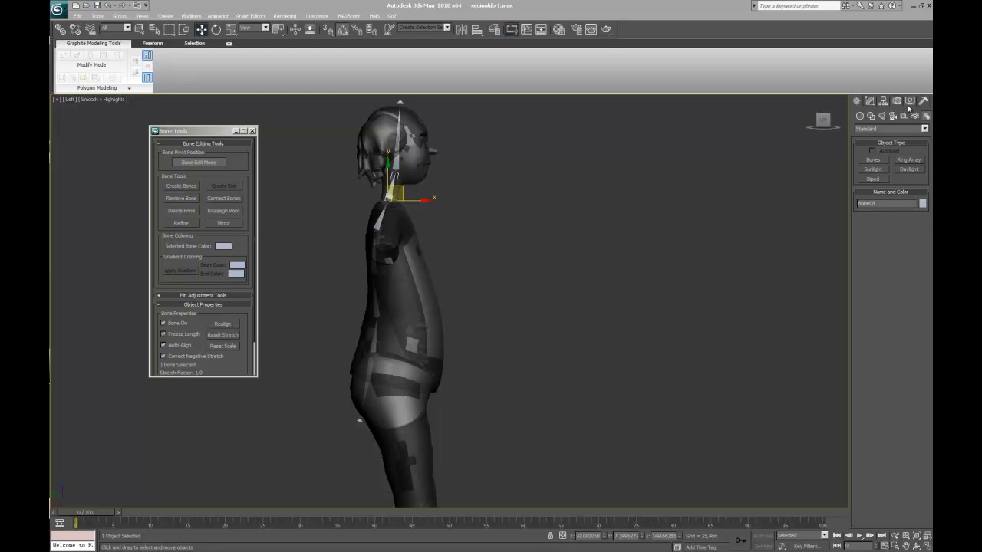
left_click(871, 116)
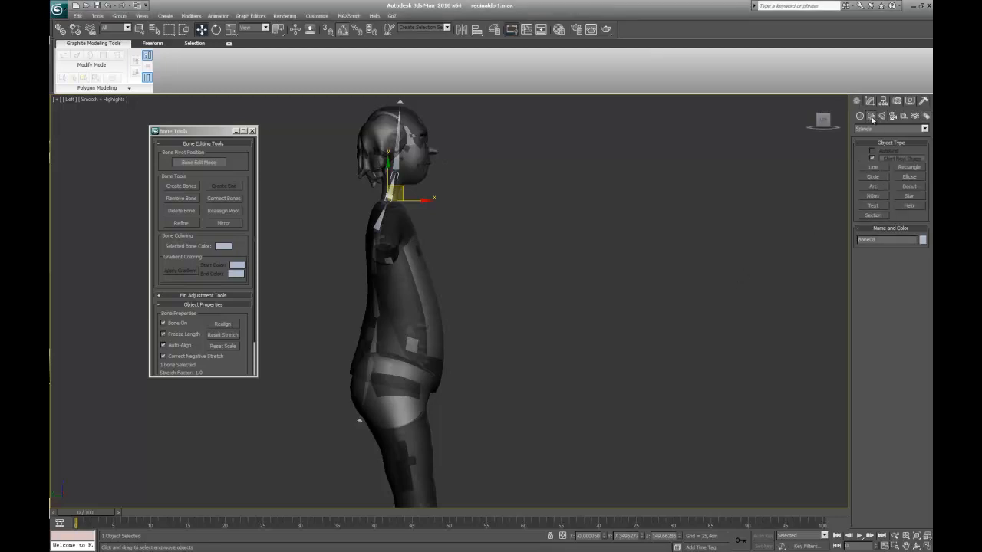
left_click(879, 180)
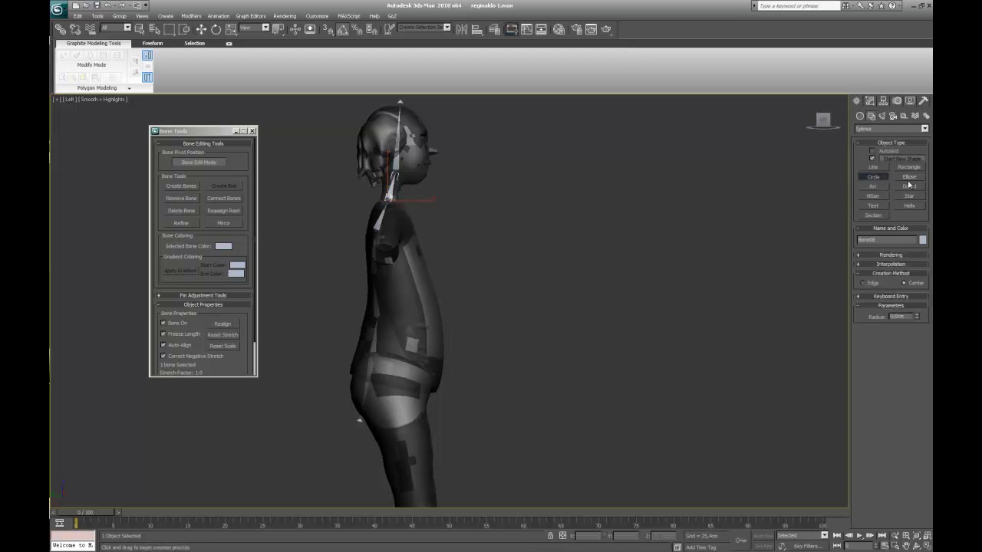
key("t")
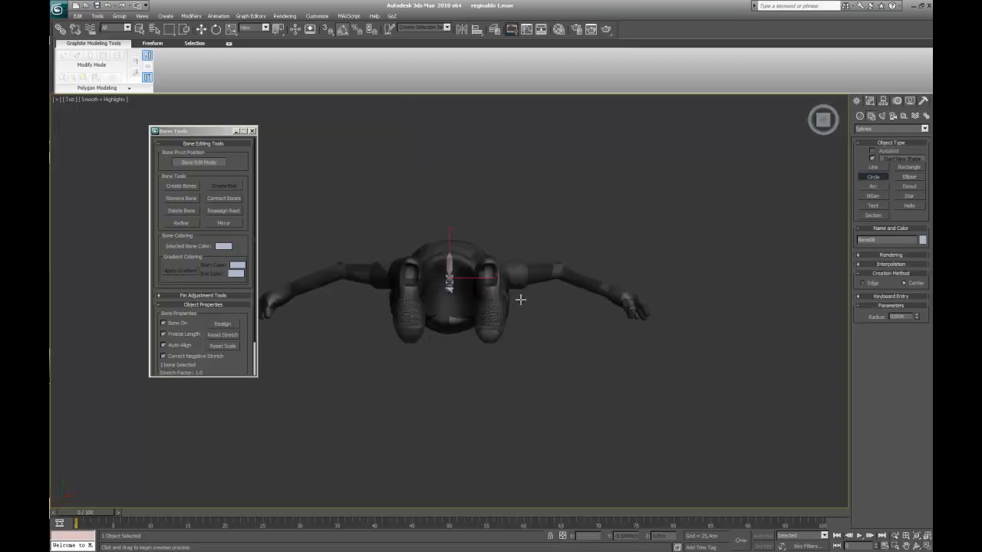
left_click_drag(450, 282, 478, 330)
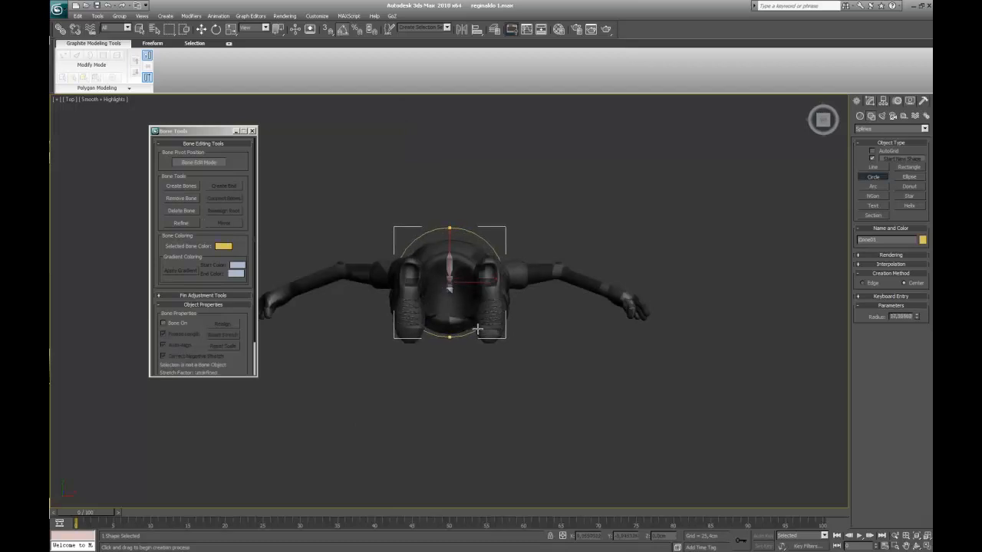
Step: Raise the circle to hip height and align it to the pelvis bone in X, Y and Z position only, pivot point to pivot point
left_click(201, 29)
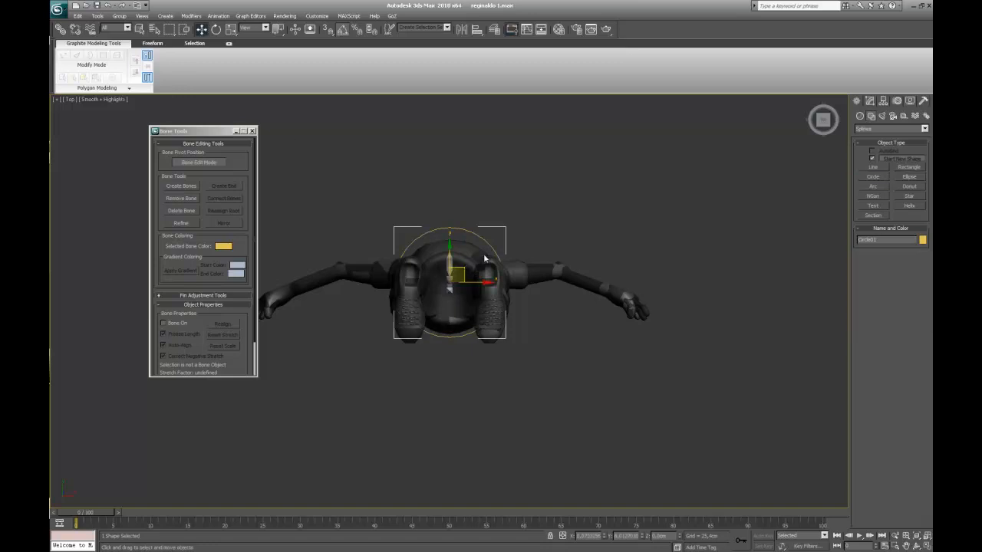
key("f")
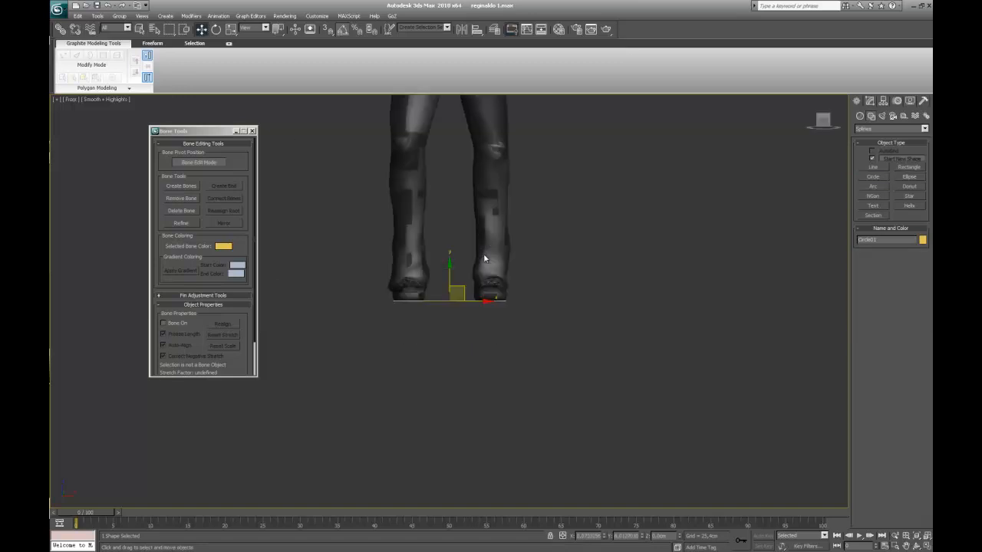
scroll(485, 259, "down", 4)
left_click_drag(454, 312, 467, 139)
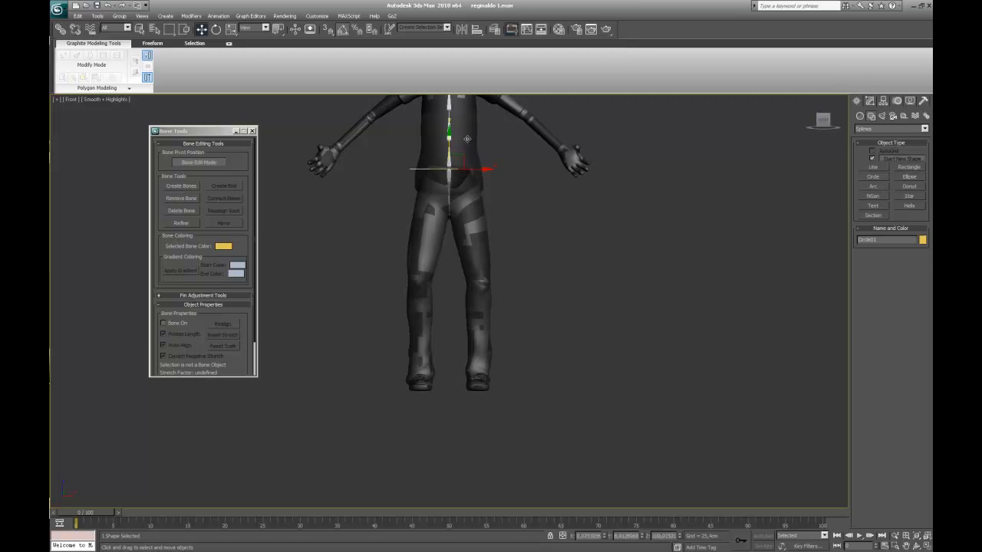
middle_click_drag(497, 210, 551, 248, "alt")
middle_click_drag(614, 247, 467, 284)
scroll(488, 245, "up", 5)
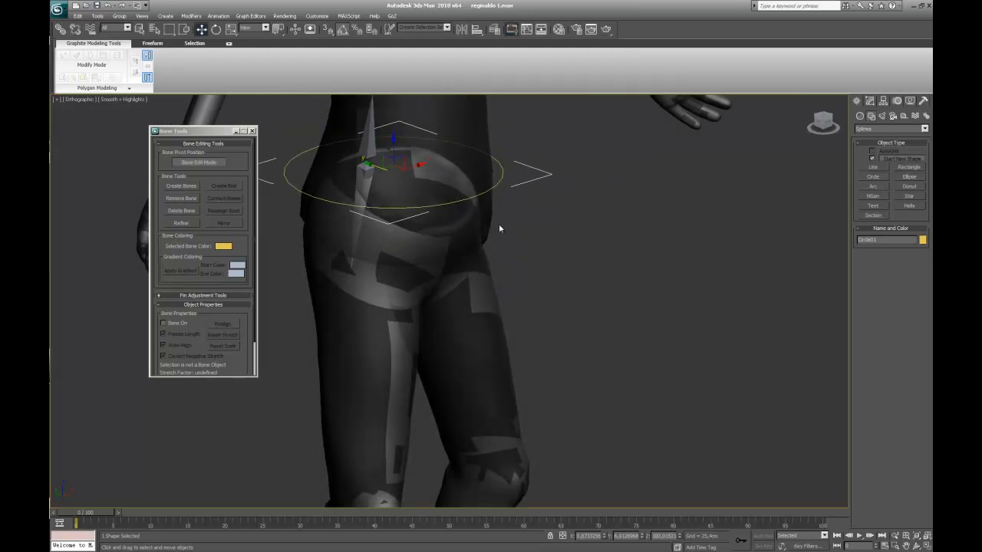
left_click(476, 31)
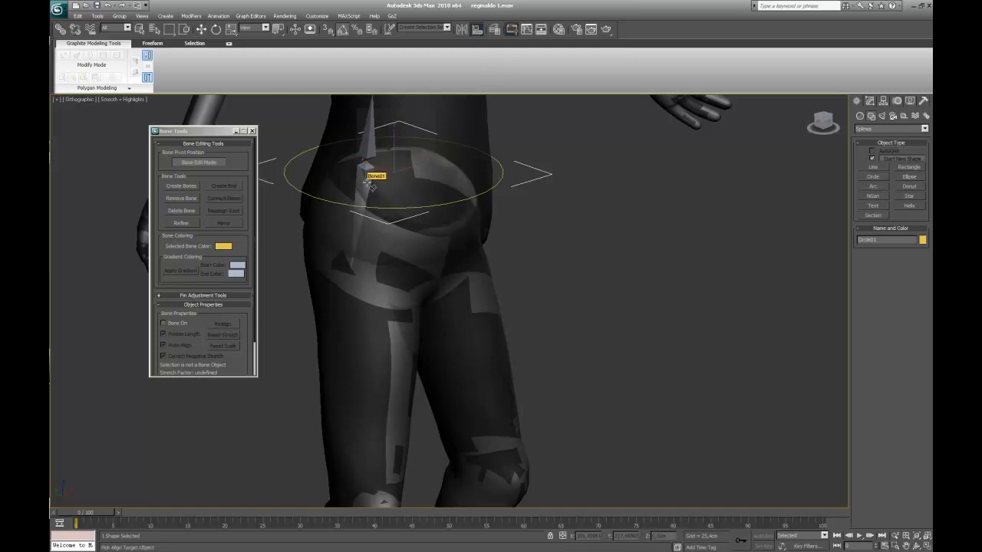
left_click(368, 184)
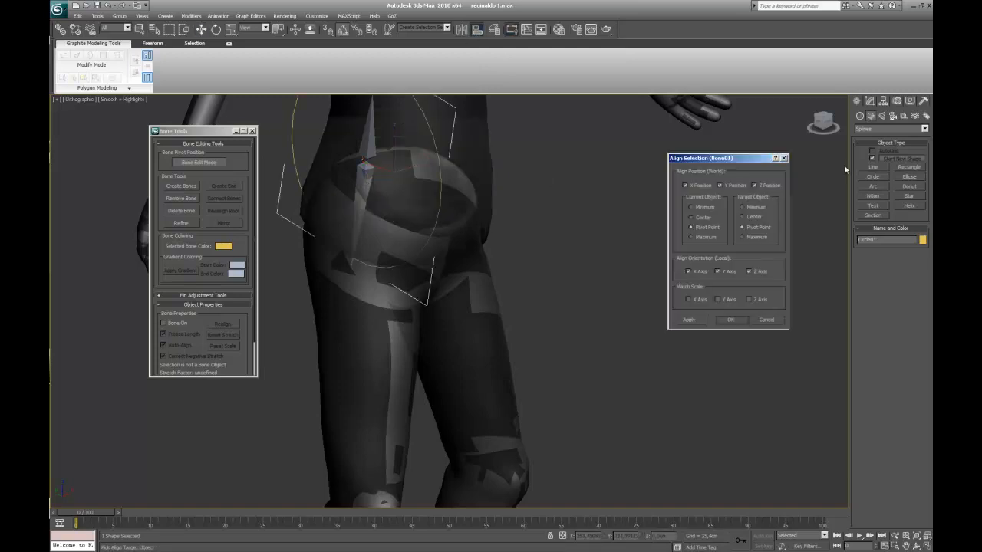
left_click(700, 273)
left_click(725, 274)
left_click(749, 273)
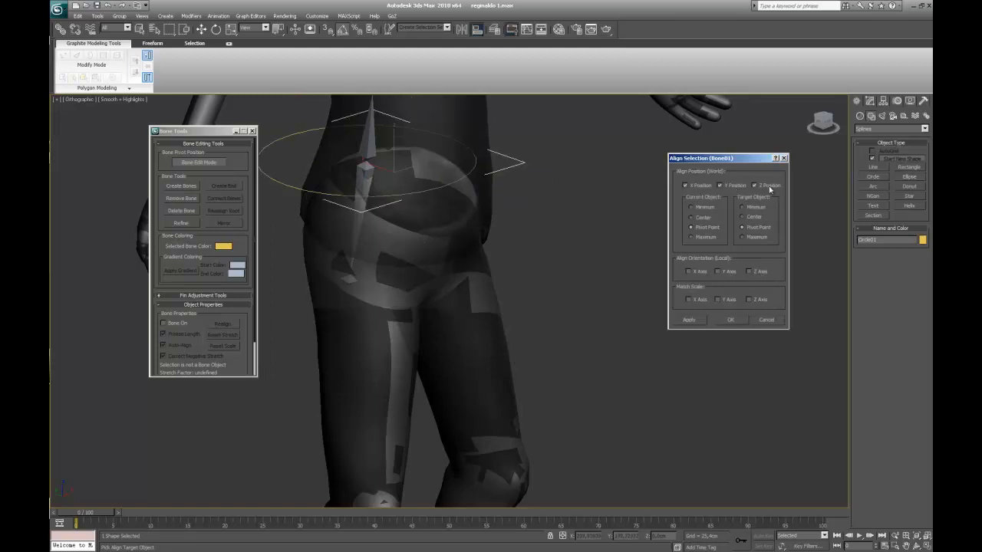
left_click(730, 322)
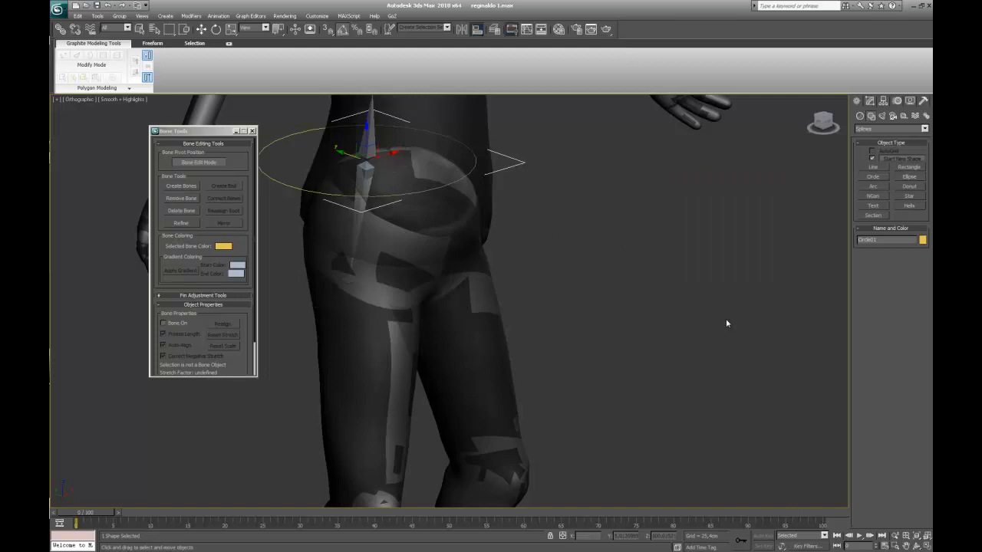
Step: Move the circle forward about 7.8 cm in the left view so that it surrounds the character's waist
left_click_drag(816, 120, 716, 216)
key("l")
left_click_drag(374, 199, 421, 198)
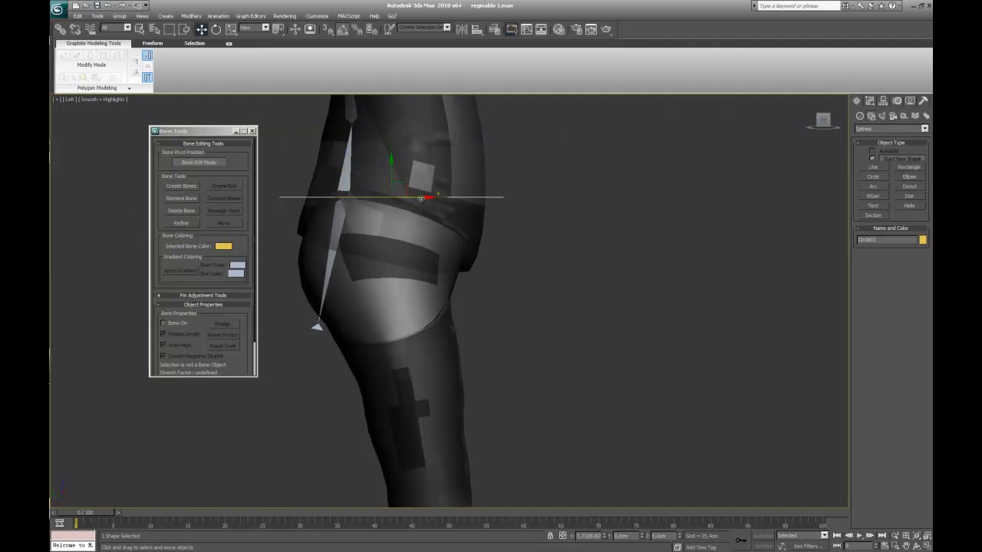
middle_click_drag(459, 215, 679, 171, "alt")
middle_click_drag(619, 371, 607, 337)
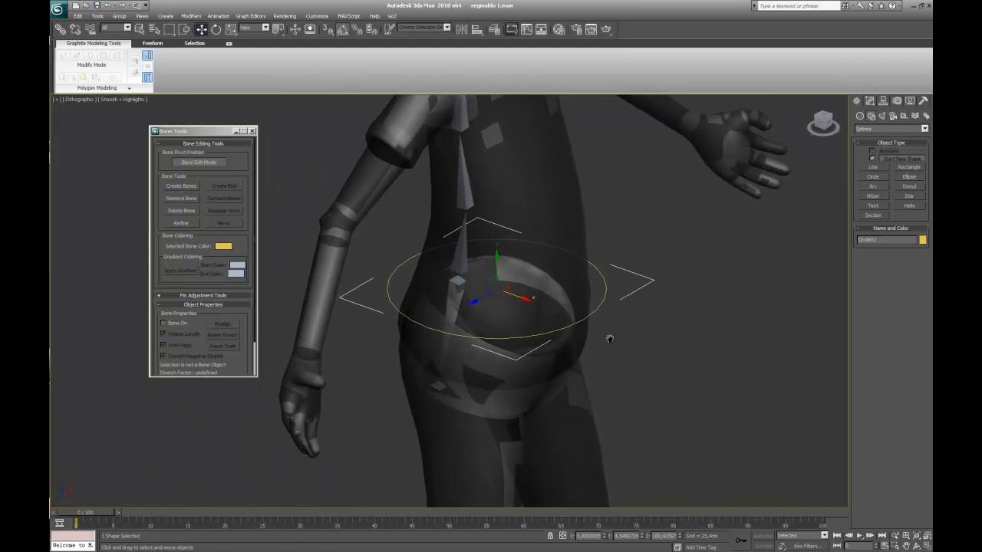
Step: Enable the waist circle's rendering in the viewport as a radial tube about 0.58 cm thick with 3 sides
left_click(870, 102)
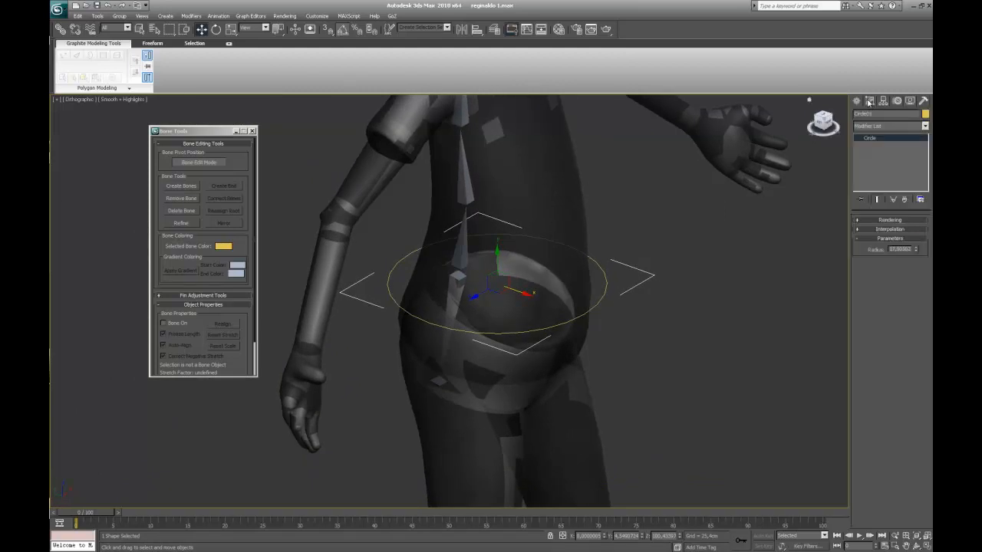
left_click(874, 221)
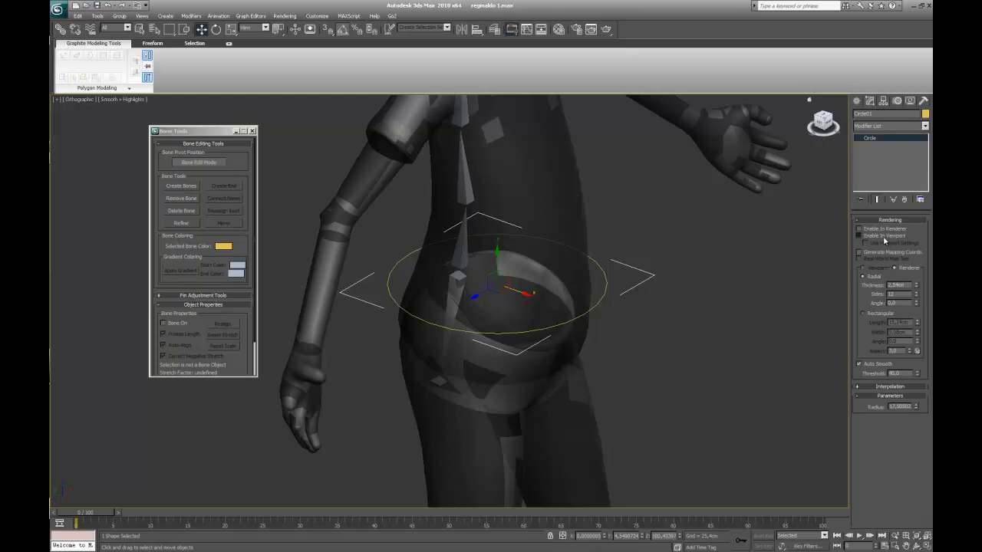
left_click(883, 236)
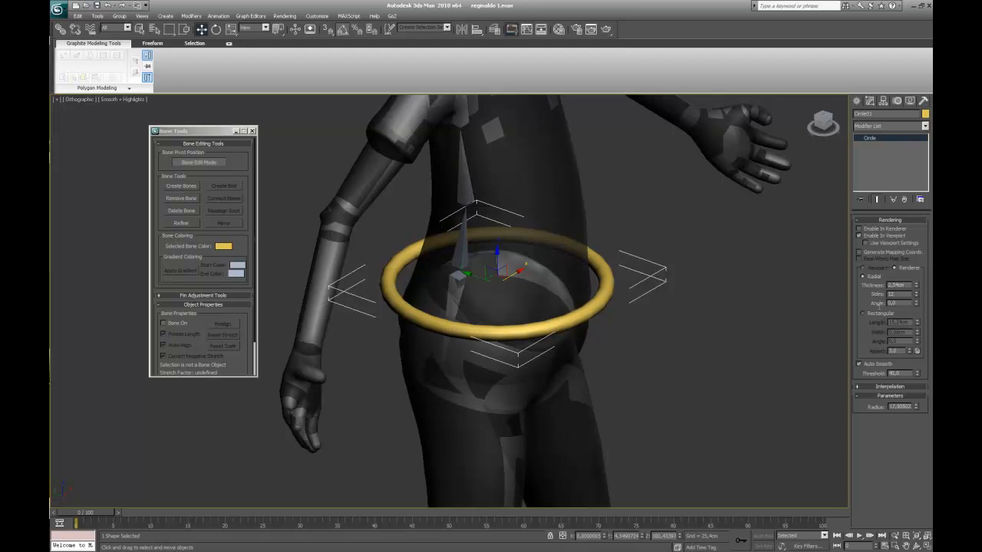
left_click_drag(915, 284, 912, 321)
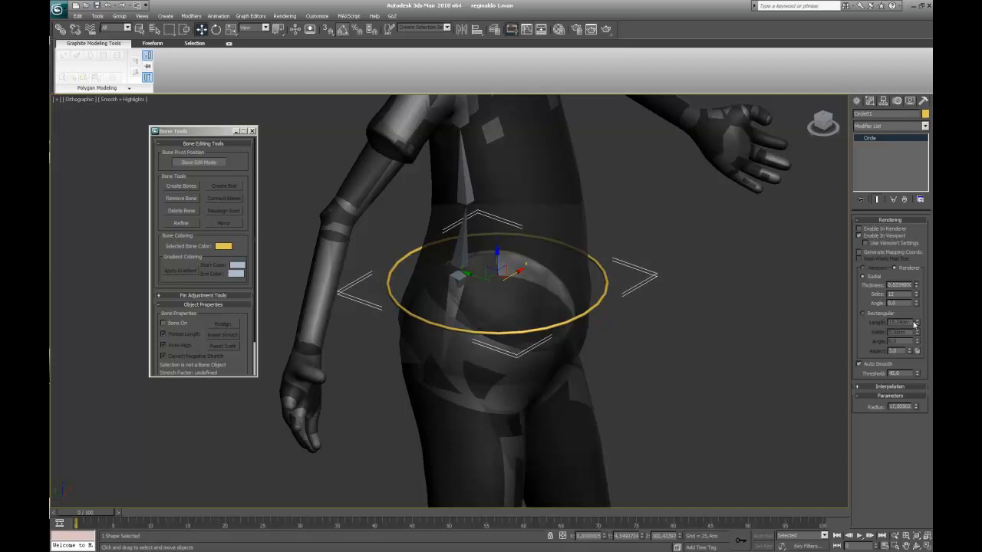
left_click_drag(917, 295, 904, 413)
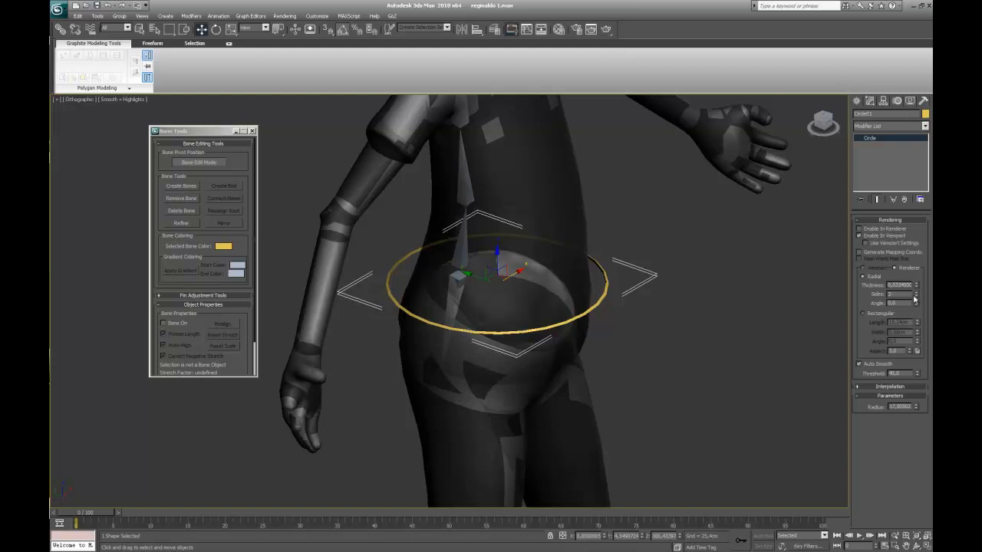
left_click_drag(915, 286, 913, 284)
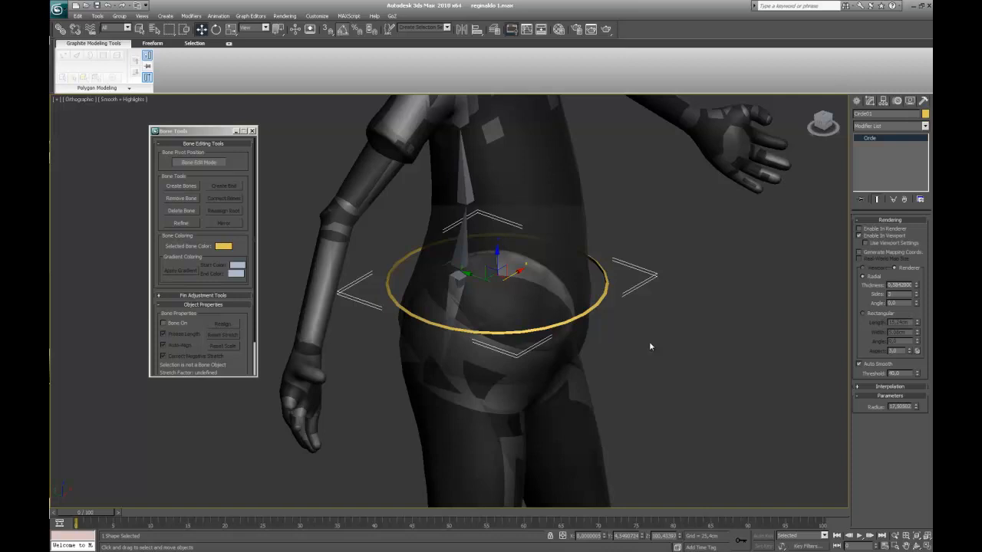
Step: Change the waist circle's object color to dark red
left_click(926, 114)
left_click(419, 274)
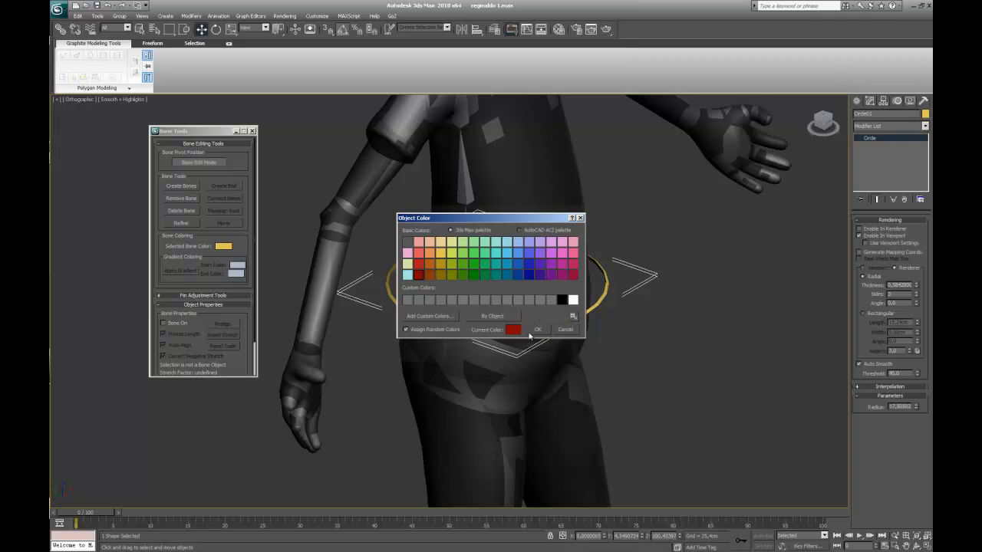
left_click(537, 329)
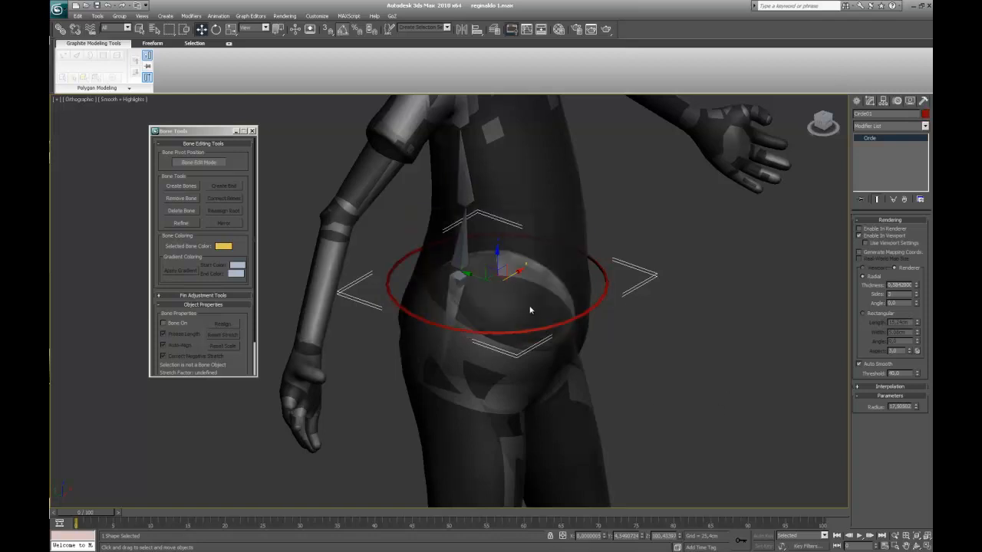
Step: Draw a small circle with a radius of about 2 cm in front of the character's waist in the left view
key("f")
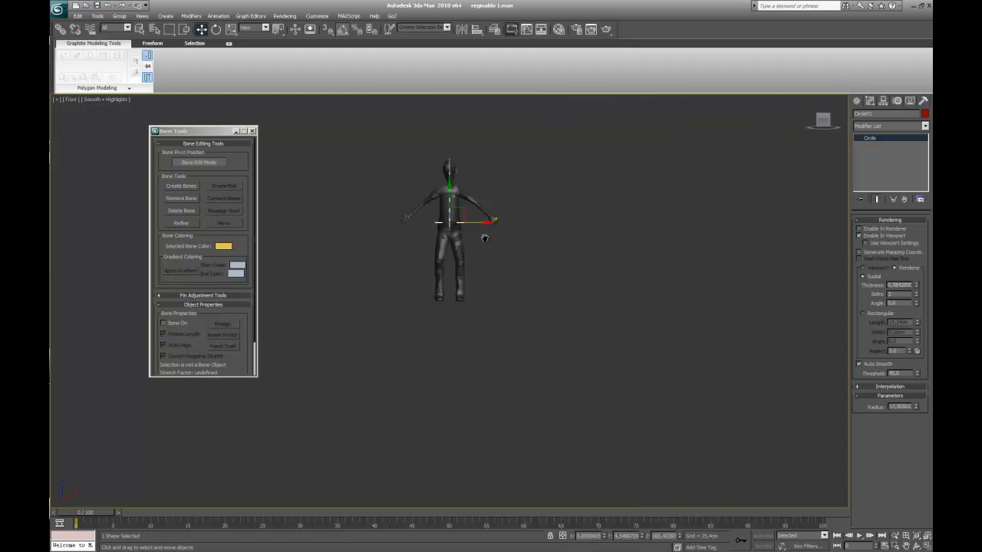
scroll(485, 240, "up", 6)
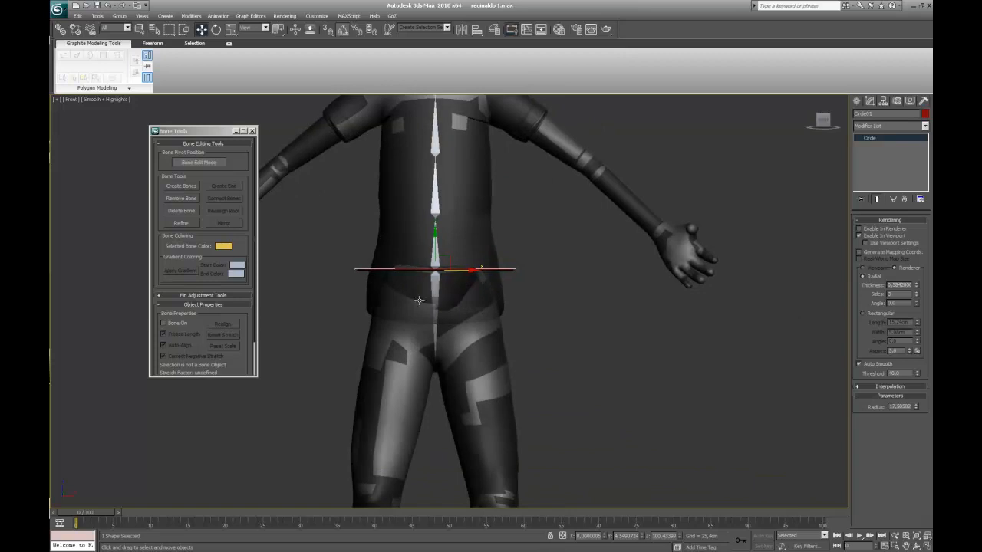
scroll(534, 340, "down", 2)
scroll(534, 341, "down", 1)
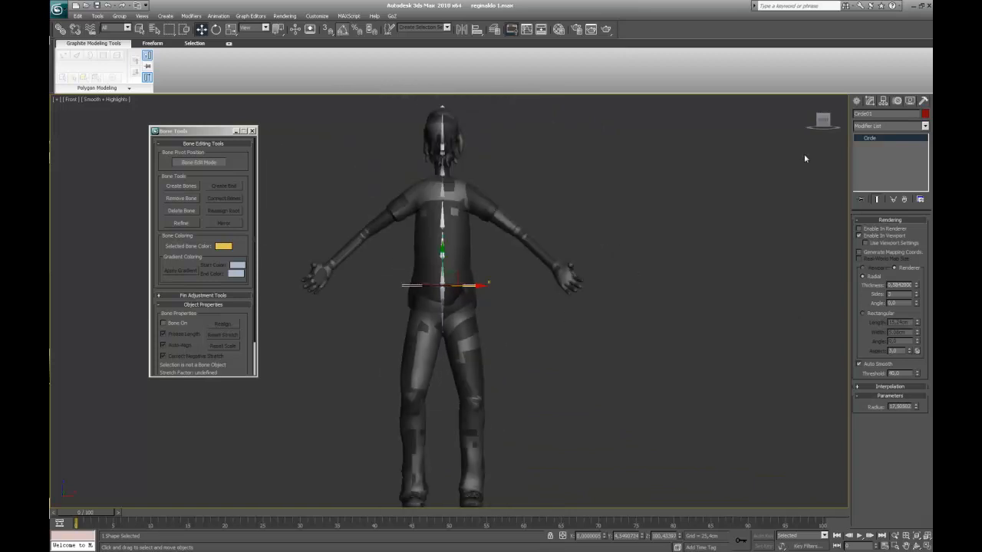
key("l")
middle_click_drag(600, 183, 562, 389)
scroll(619, 359, "up", 3)
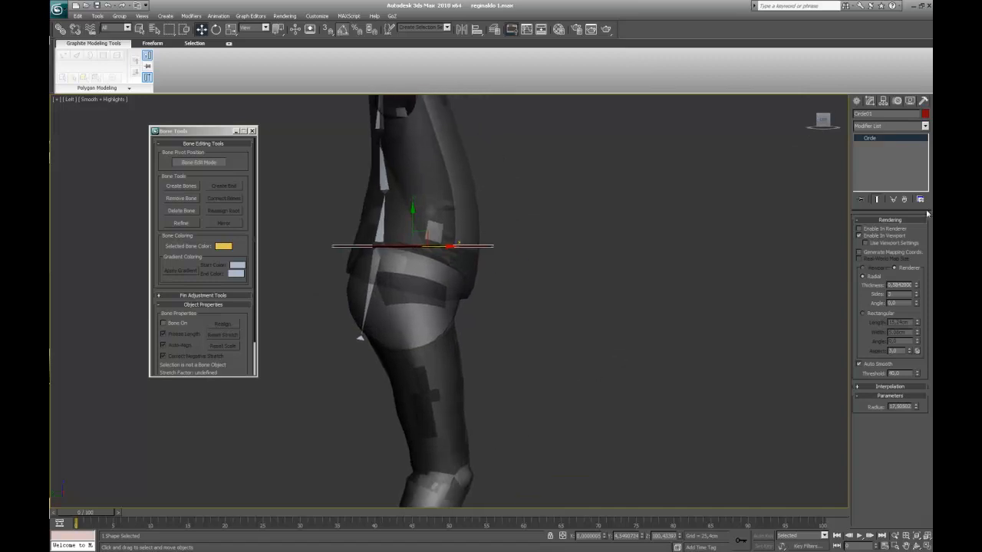
left_click(857, 101)
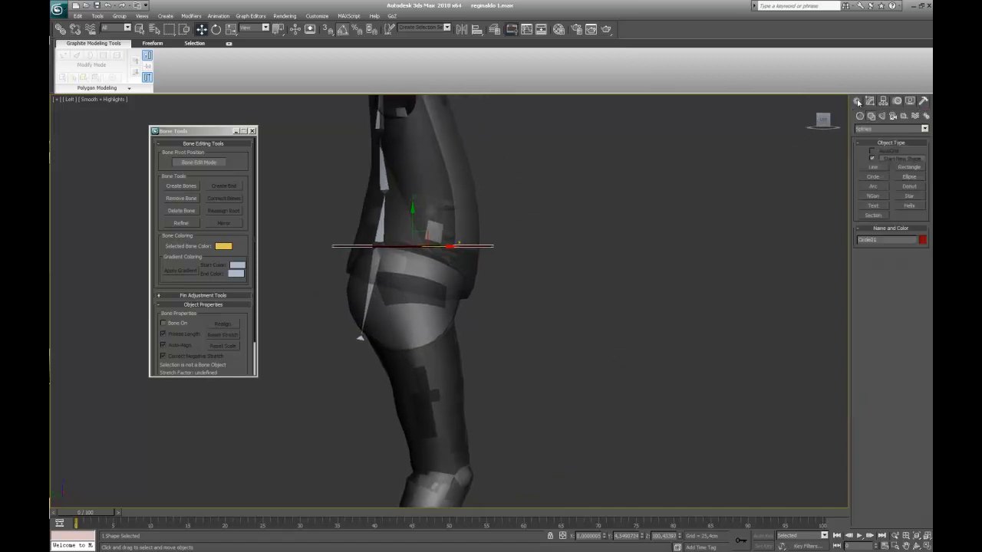
left_click(879, 178)
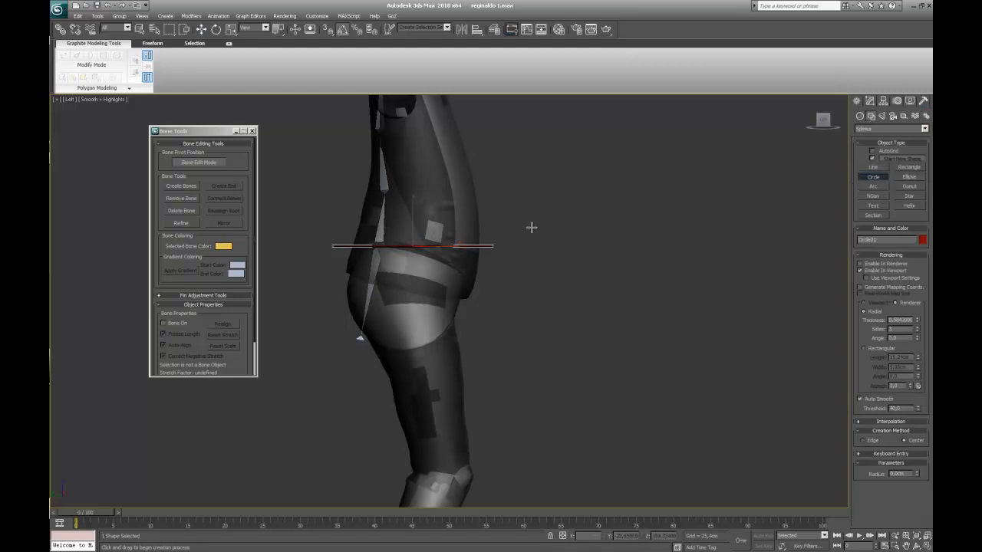
left_click_drag(532, 237, 535, 243)
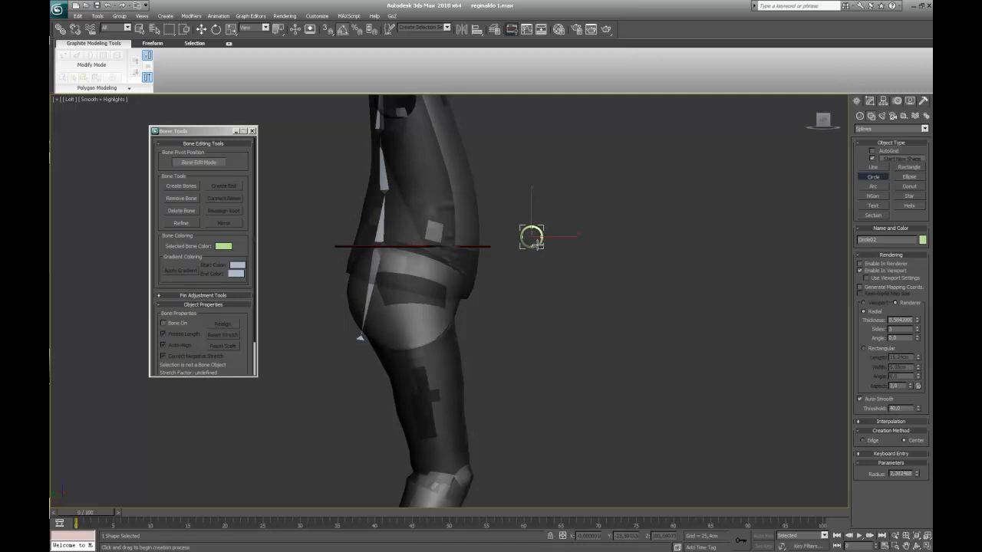
Step: Clone the small circle twice as copies rotated 90 degrees about different axes to form a sphere-shaped control
left_click(215, 30)
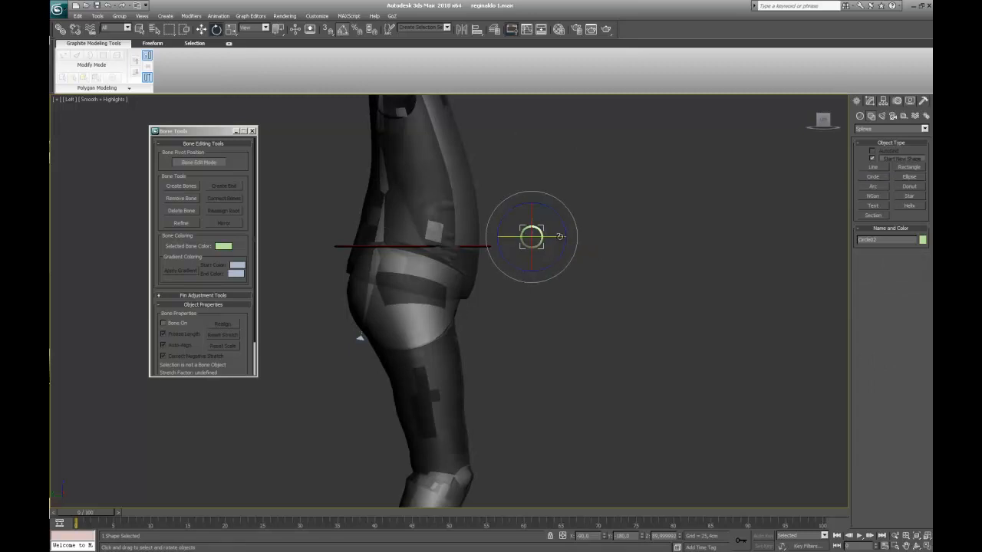
left_click_drag(560, 237, 518, 236)
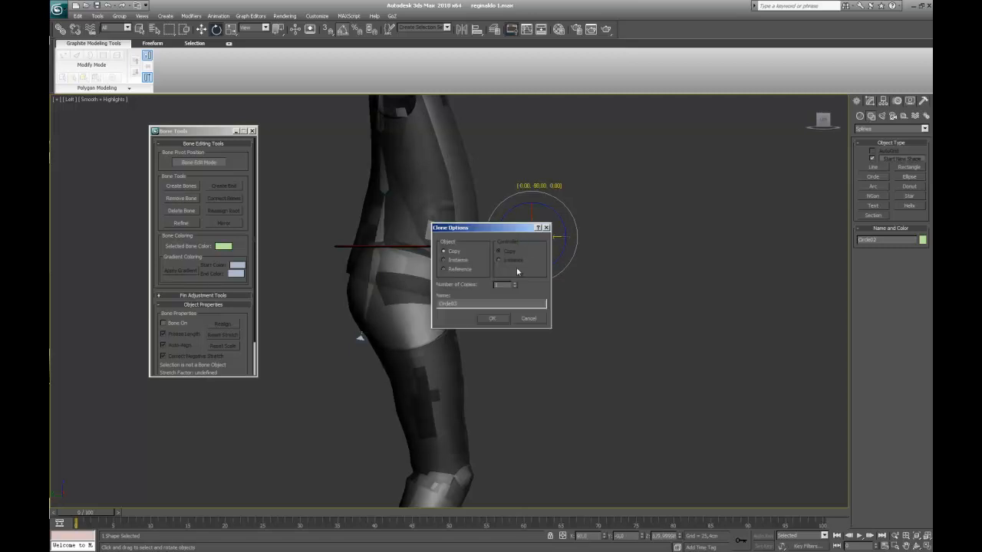
left_click(504, 319)
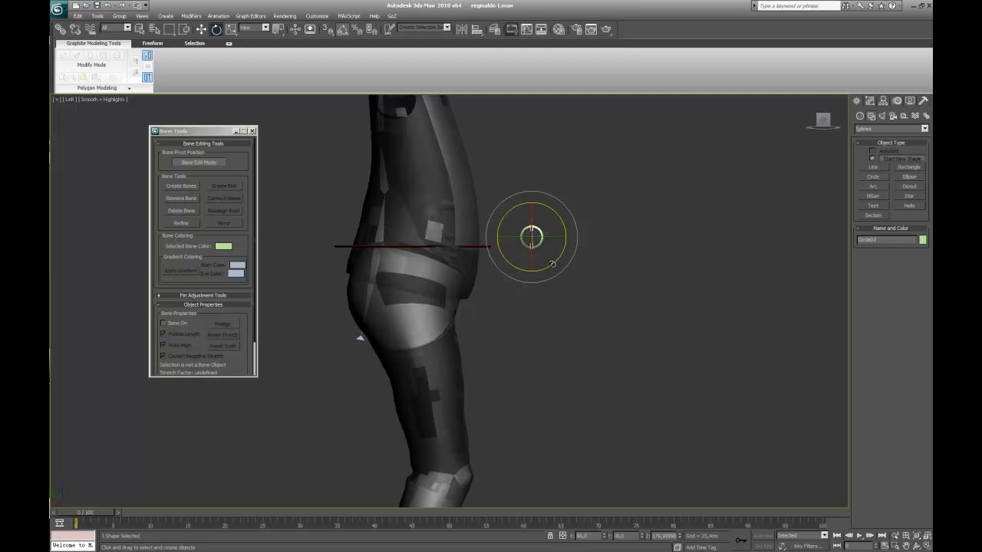
left_click_drag(553, 264, 599, 249)
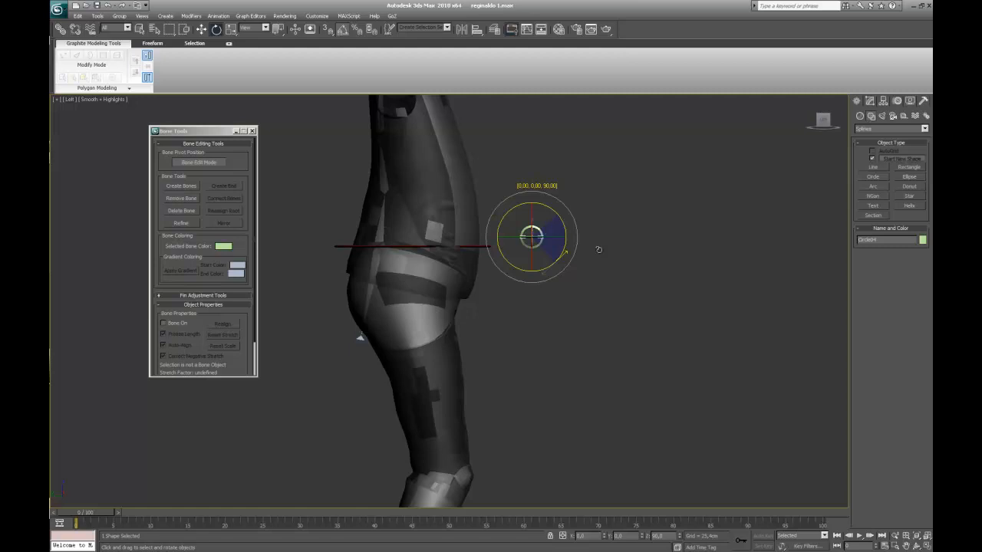
left_click_drag(599, 248, 599, 249, "shift")
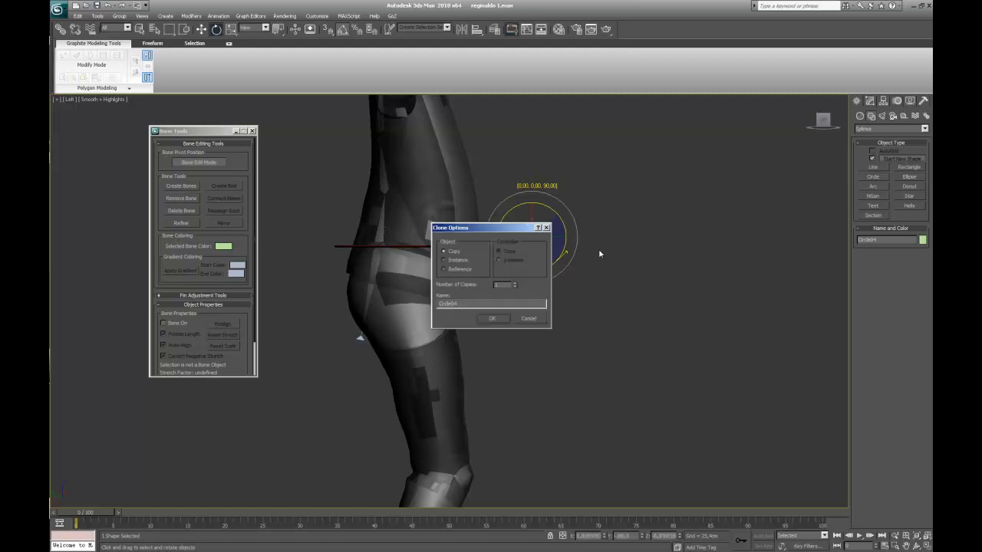
left_click(497, 319)
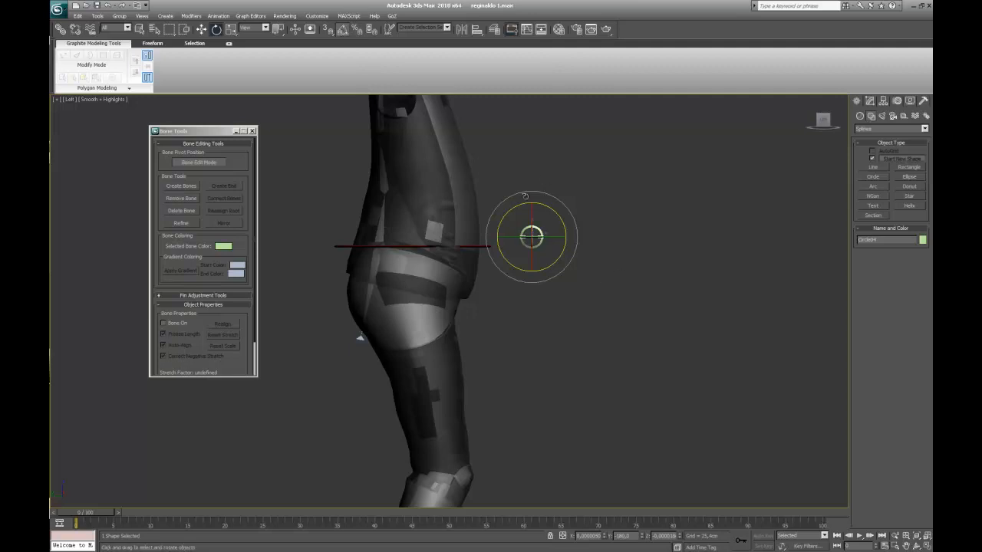
Step: Convert one of the small circles to an Editable Spline and attach the other crossing circles to it
left_click(617, 294)
mouse_move(585, 290)
middle_mouse_down("alt")
mouse_move(576, 278)
mouse_move(571, 296)
middle_mouse_up("alt")
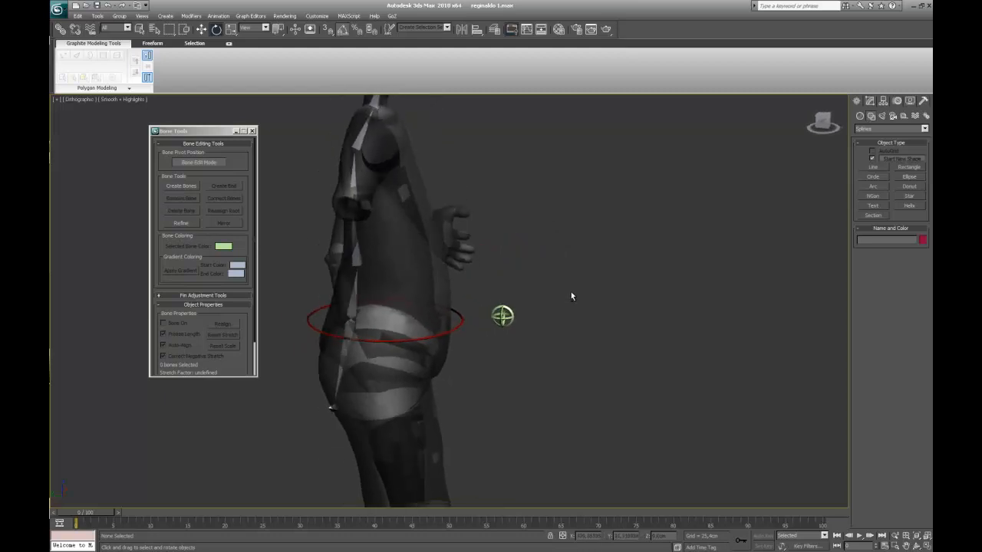
left_click(502, 316)
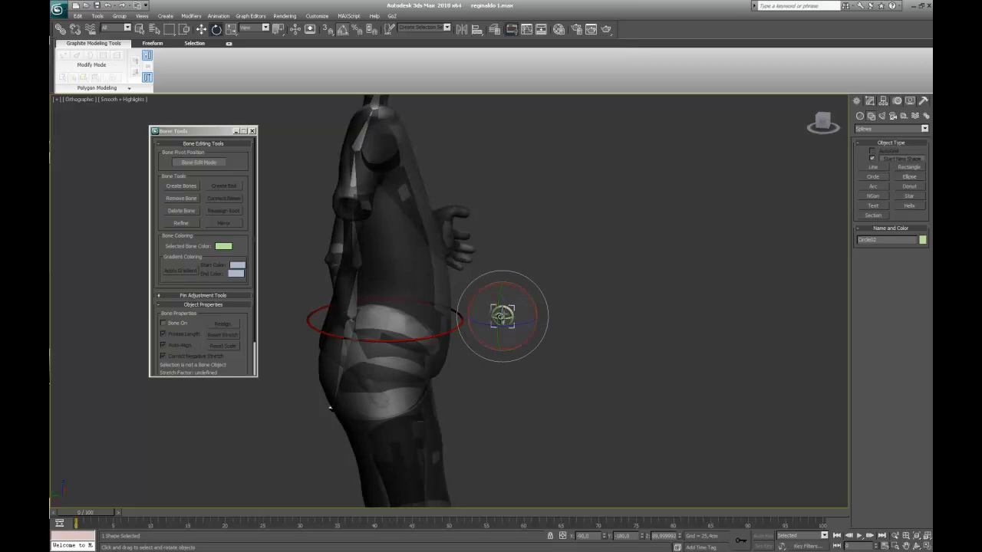
left_click(872, 101)
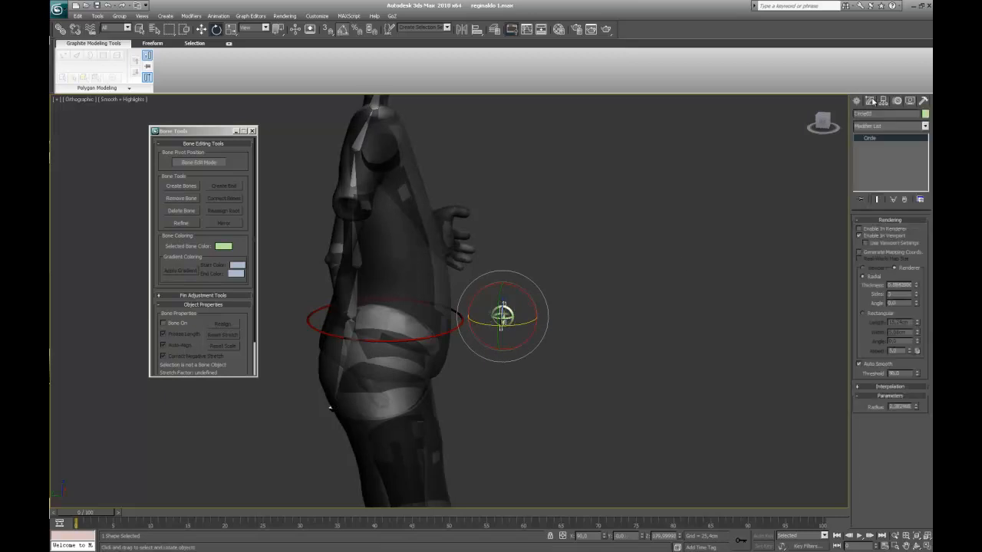
right_click(883, 141)
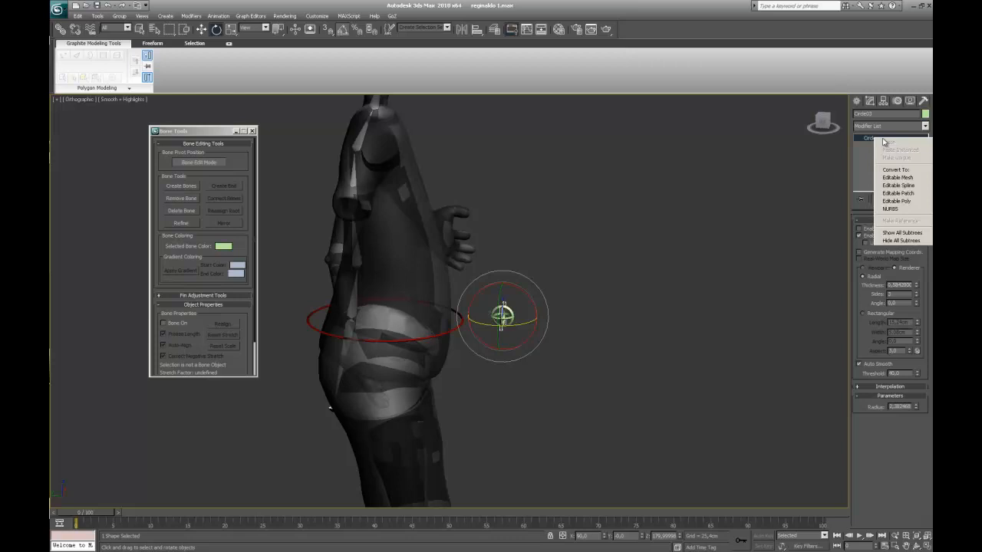
left_click(897, 185)
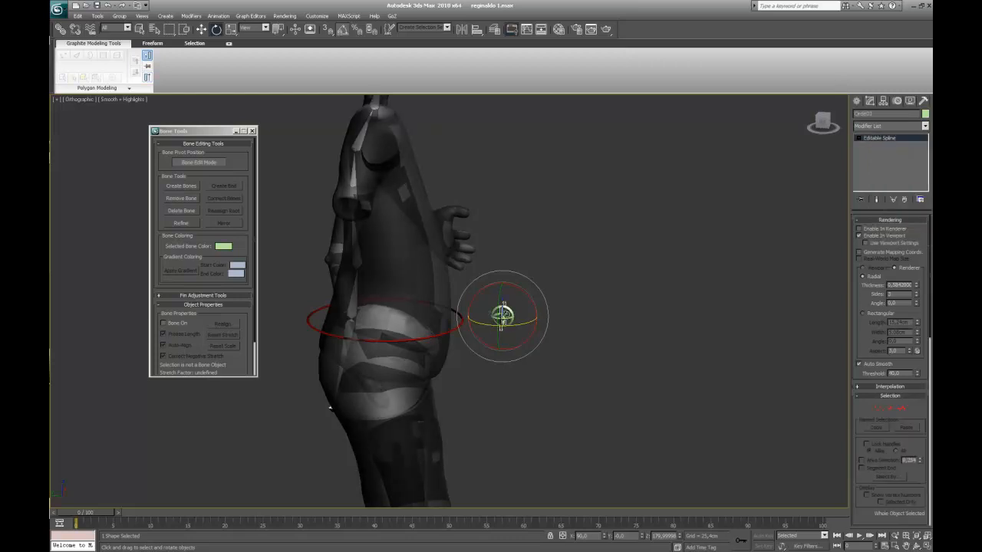
left_click_drag(923, 407, 914, 214)
left_click(872, 392)
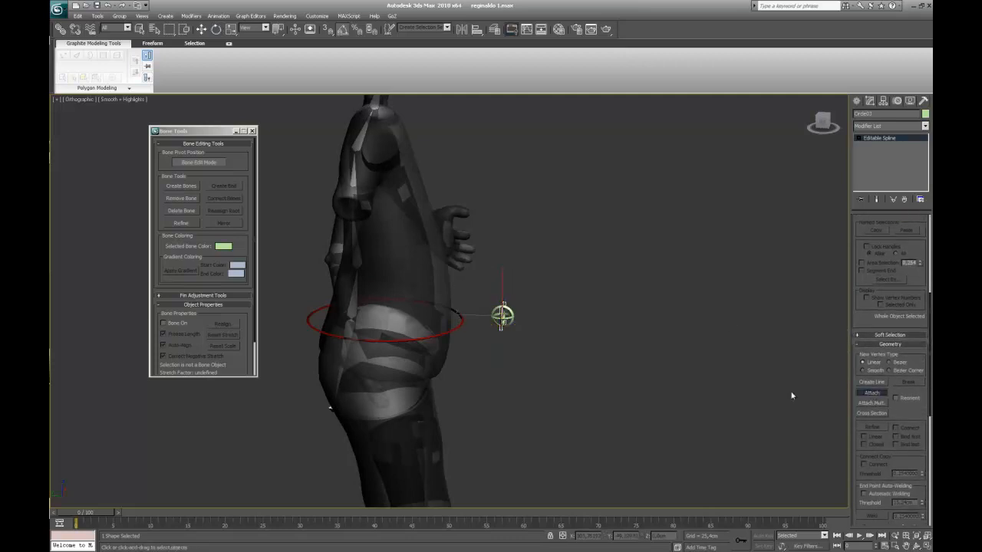
left_click(502, 314)
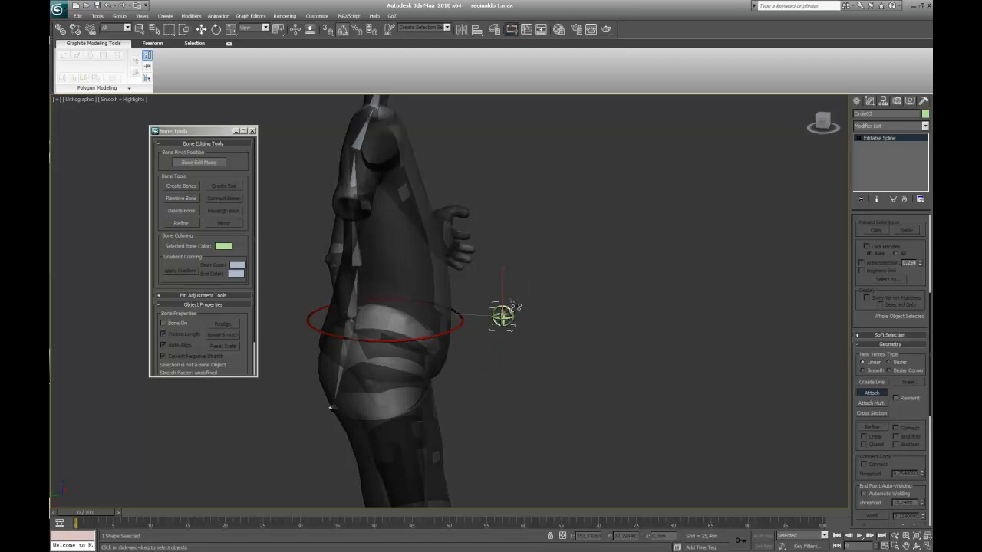
left_click(881, 395)
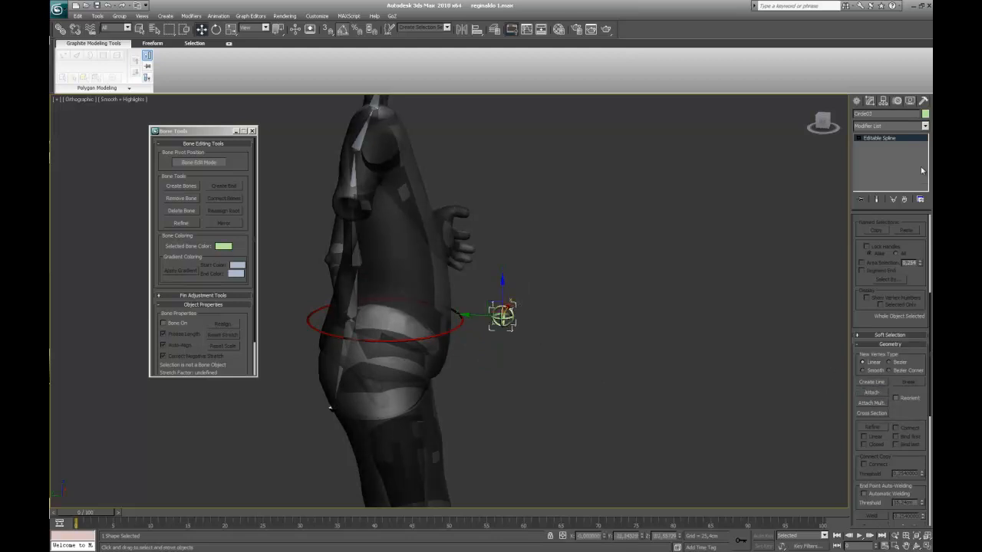
Step: Change the sphere-shaped control's object color to dark red
left_click(925, 115)
left_click(418, 275)
left_click(537, 329)
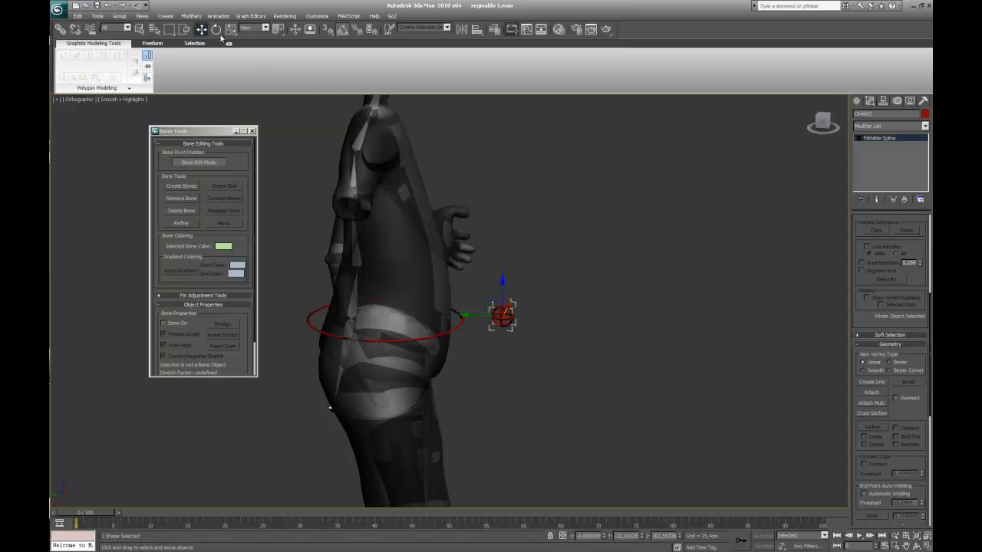
Step: Try to scale the sphere-shaped control uniformly in the left view
left_click(825, 122)
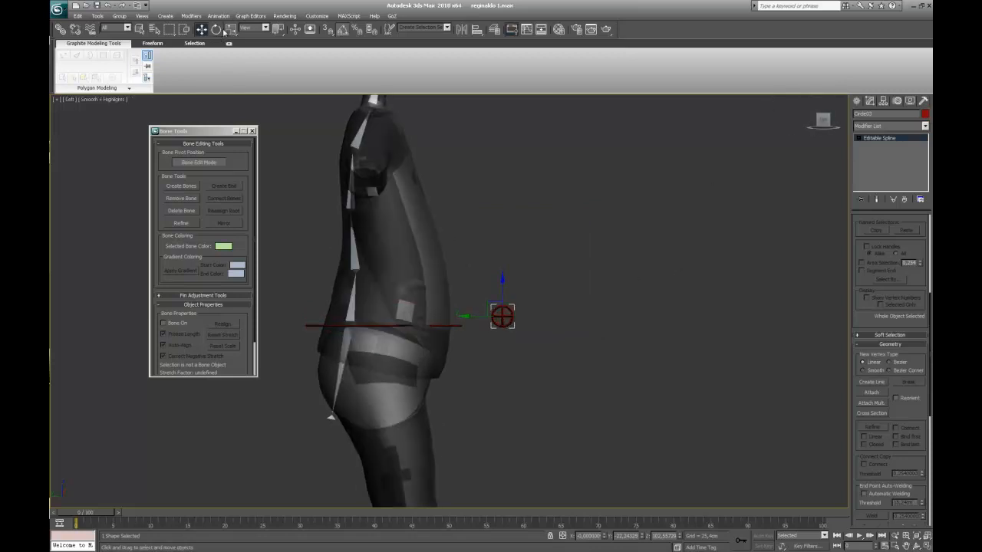
left_click(550, 313)
left_click(507, 317)
left_click(232, 31)
left_click_drag(506, 310, 525, 333)
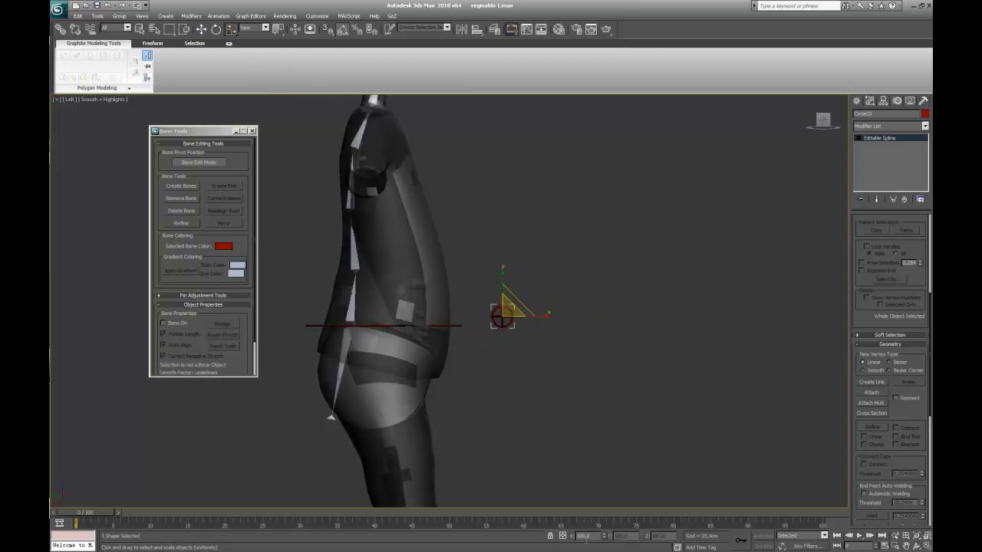
Step: Add an XForm modifier to the sphere-shaped control and enlarge the shape uniformly through the modifier's gizmo
left_click(925, 126)
left_click_drag(928, 153, 930, 410)
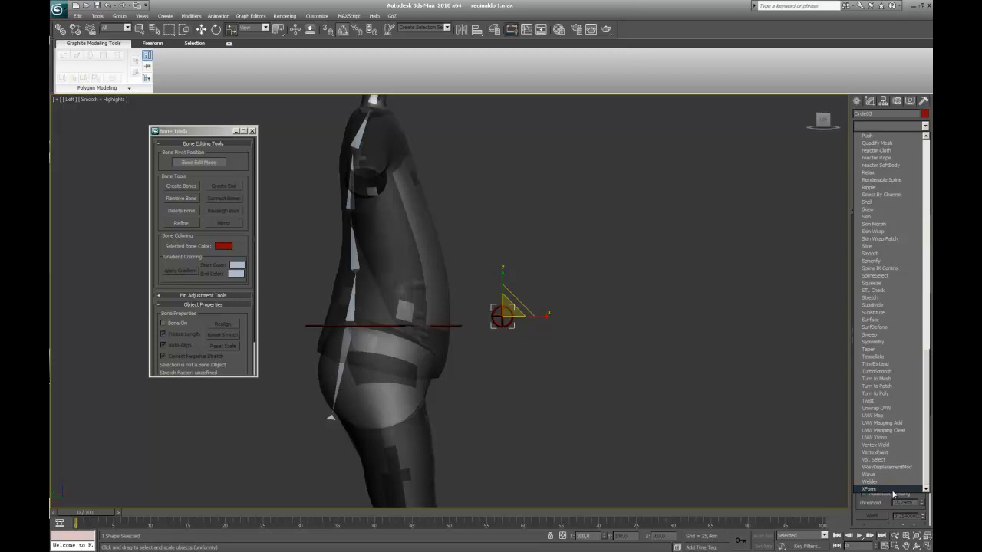
left_click(869, 489)
left_click(859, 138)
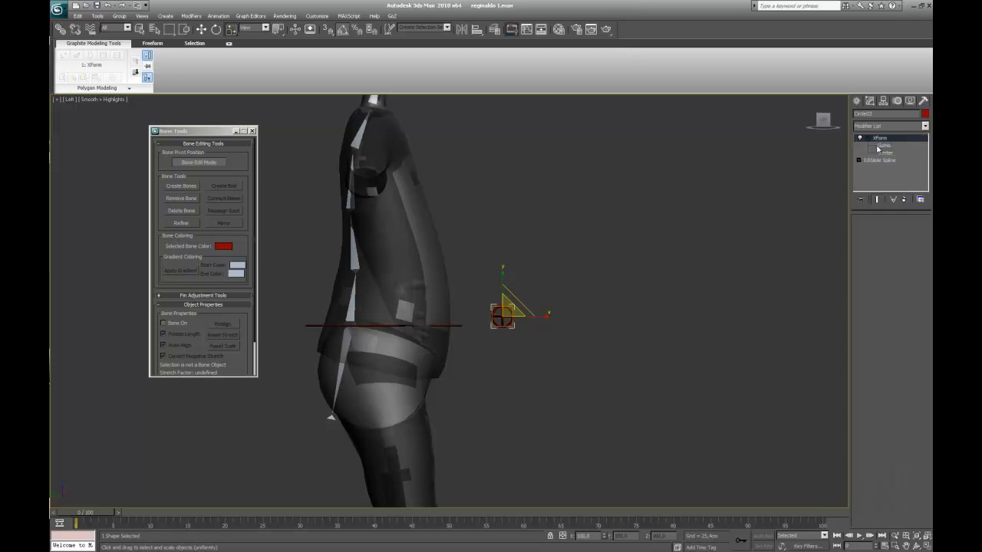
left_click(883, 145)
left_click_drag(518, 312, 564, 256)
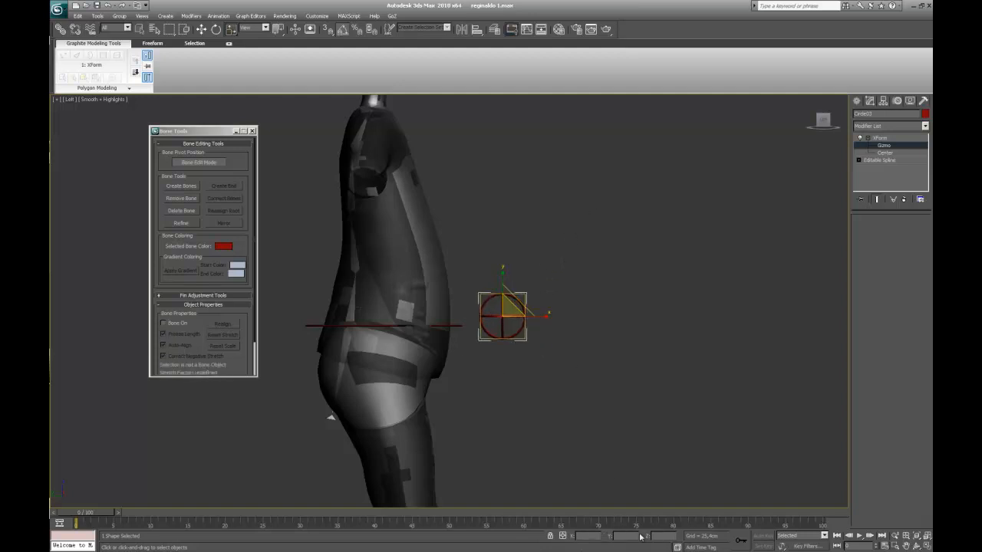
Step: Undo the gizmo scaling and remove the XForm modifier from the control
left_click(899, 137)
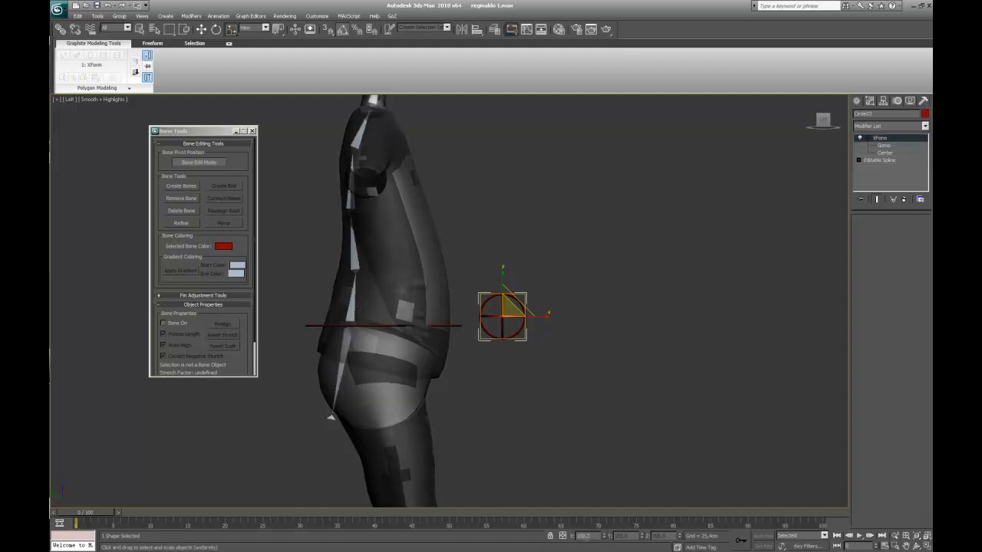
key("ctrl+z")
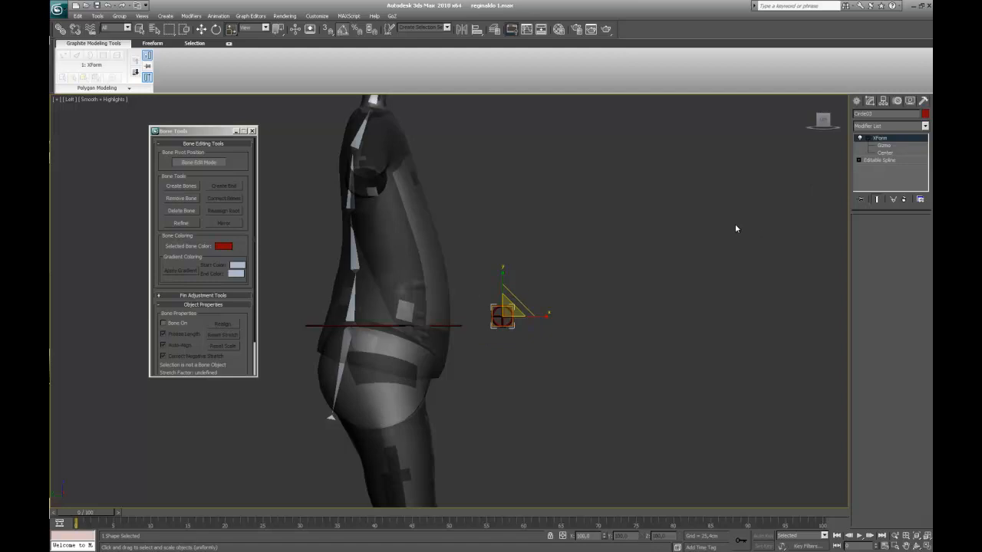
left_click(904, 200)
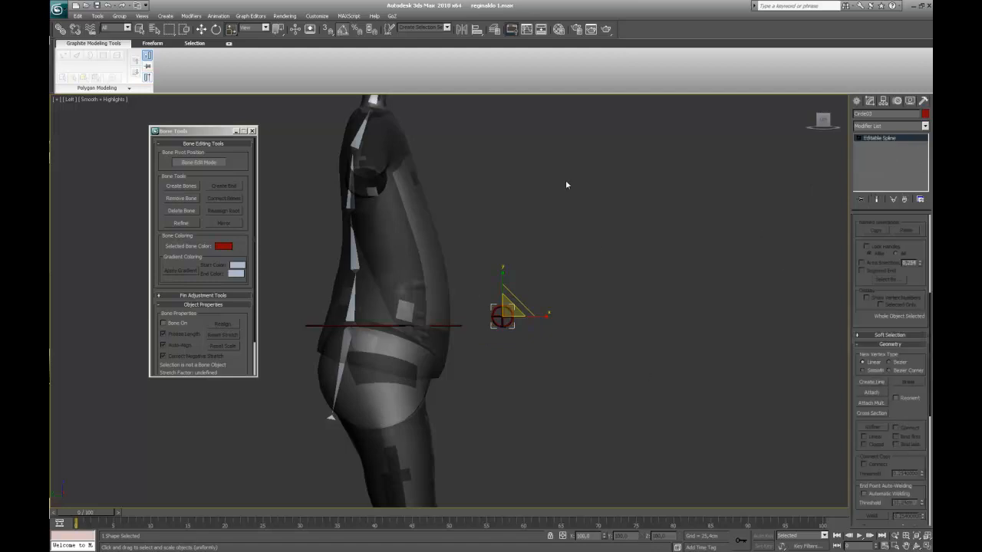
Step: Move the control in front of the pelvis just below the waist circle, and place a copy directly above it in front of the belly
left_click(201, 29)
left_click_drag(514, 304, 489, 336)
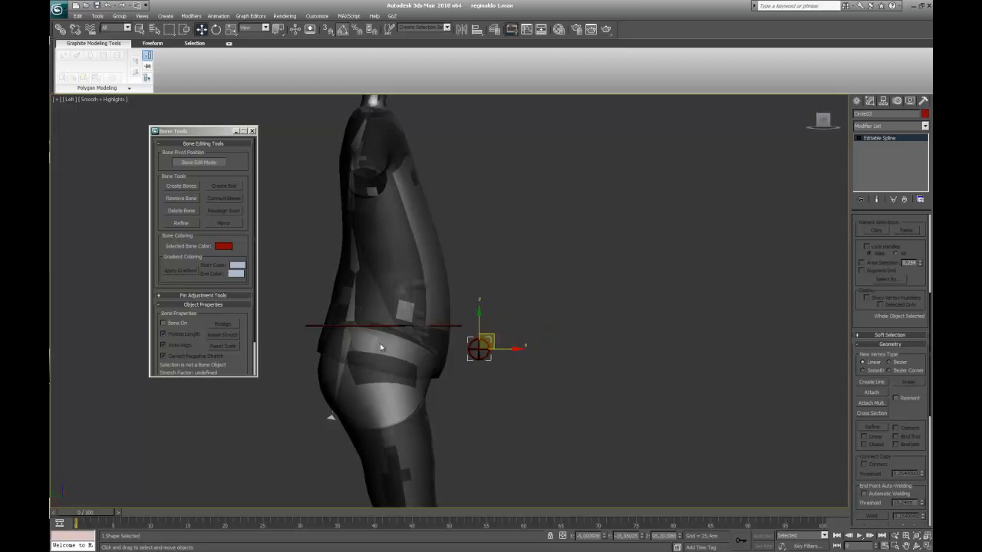
left_click_drag(493, 336, 497, 286, "shift")
left_click(501, 321)
middle_click_drag(502, 317, 515, 416)
left_click_drag(509, 386, 509, 380)
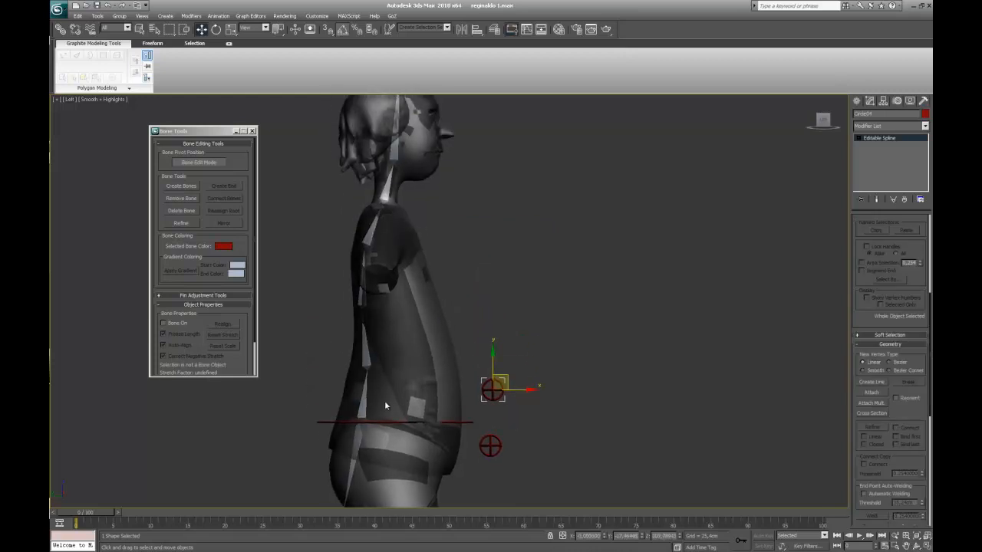
left_click_drag(503, 382, 501, 385)
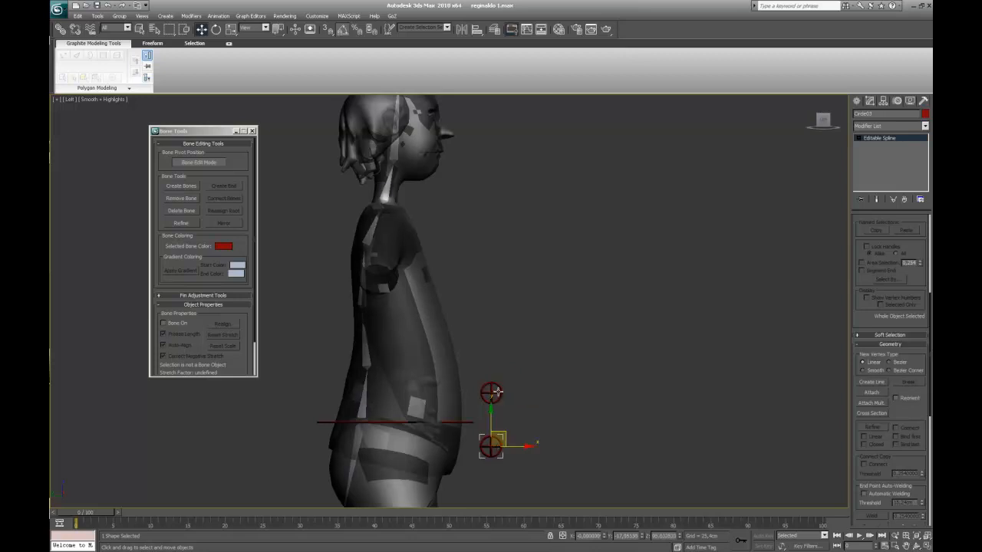
Step: Place one copy of the control in front of the upper chest and another just above the top of the head
middle_click_drag(514, 404, 536, 444)
mouse_move(526, 422)
left_mouse_down("shift")
mouse_move(516, 262)
mouse_move(492, 267)
left_mouse_up("shift")
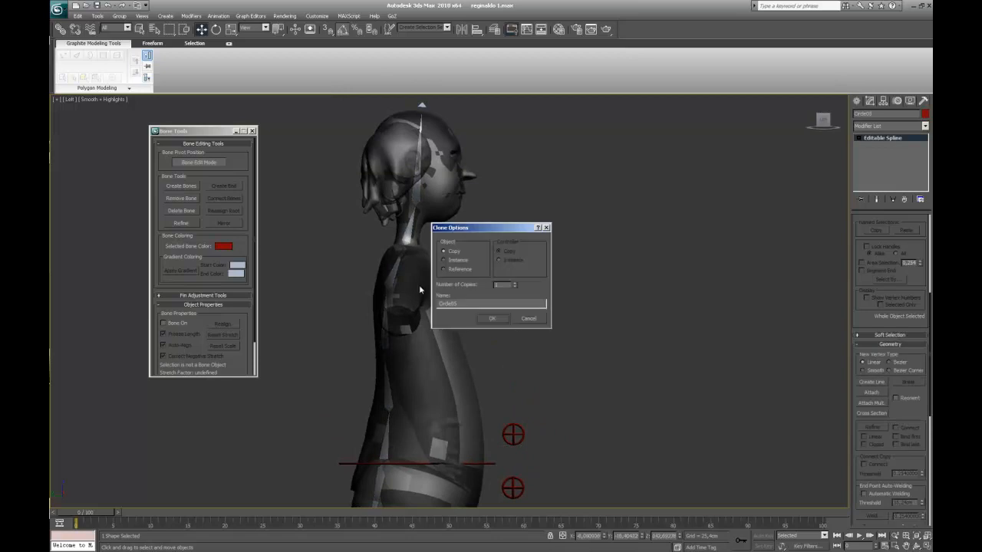
left_click(502, 320)
middle_click_drag(514, 331, 550, 432)
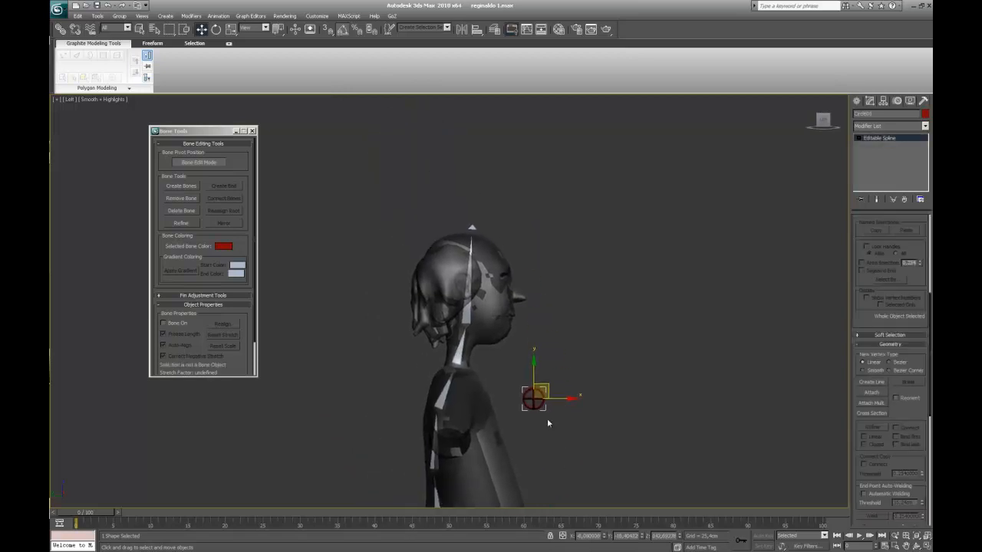
mouse_move(549, 388)
left_mouse_down("shift")
mouse_move(576, 218)
mouse_move(489, 197)
left_mouse_up("shift")
left_click(492, 319)
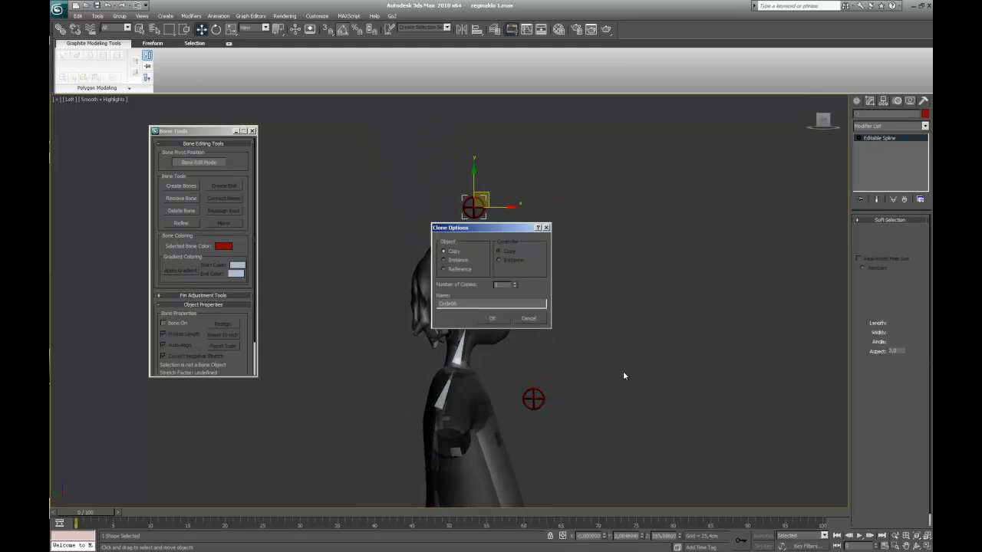
Step: Check the lowest control's axes in the Local reference coordinate system, and return to the View system
middle_click_drag(626, 382, 636, 253)
scroll(631, 336, "down", 3)
middle_click_drag(632, 336, 636, 333)
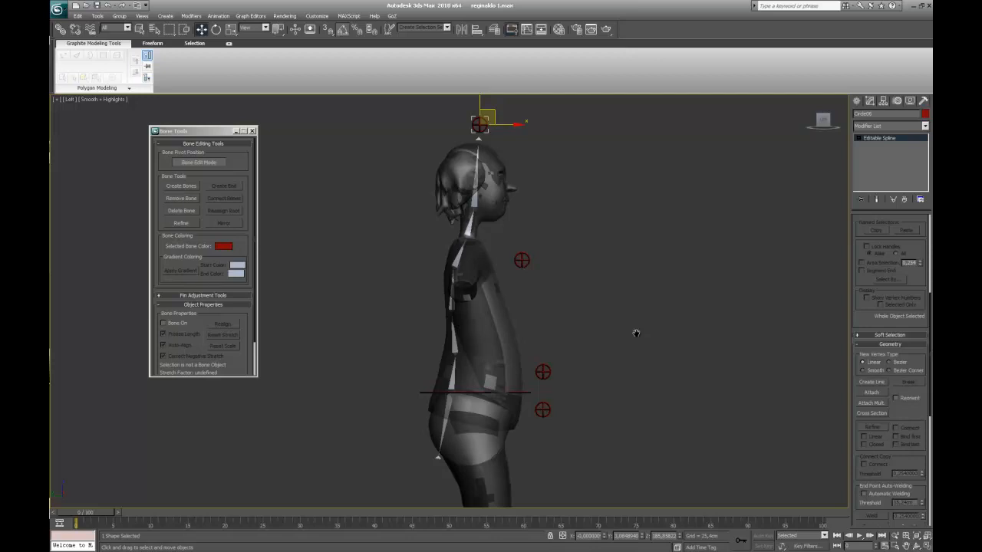
left_click(542, 410)
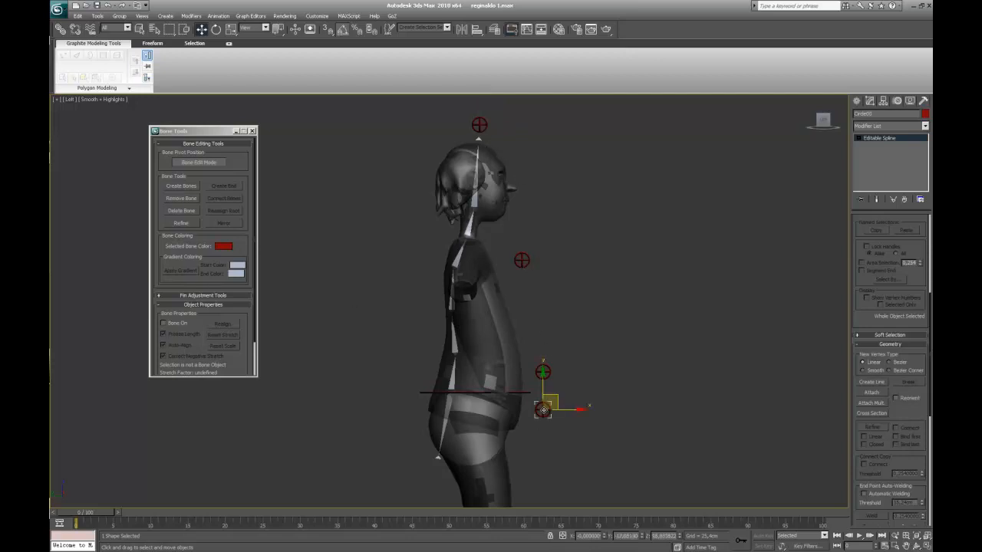
left_click(265, 28)
left_click(247, 59)
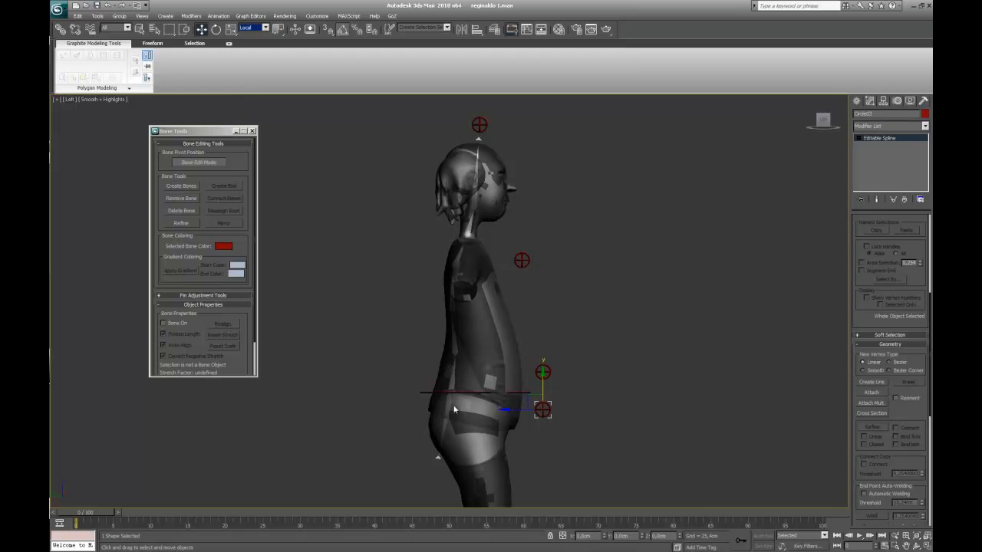
left_click(256, 28)
left_click(249, 36)
left_click(564, 482)
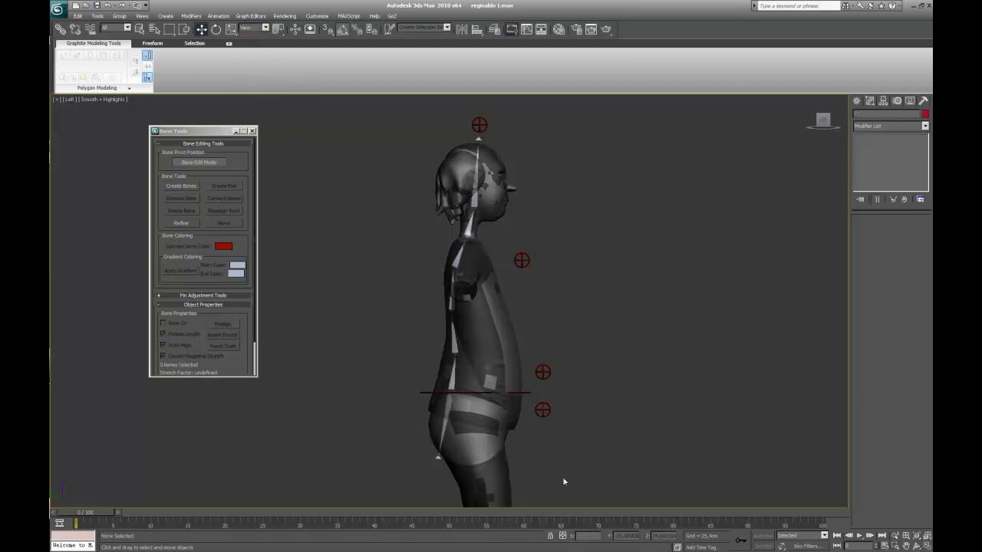
Step: Align the pelvis control's orientation to the pelvis bone on the X, Y and Z axes, with all position alignment disabled
left_click(542, 411)
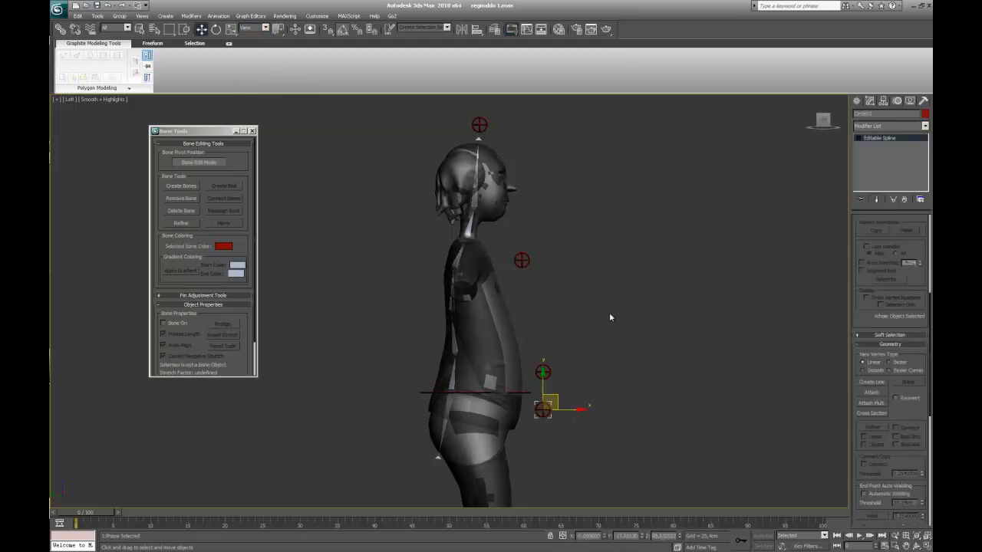
left_click(477, 30)
left_click(450, 415)
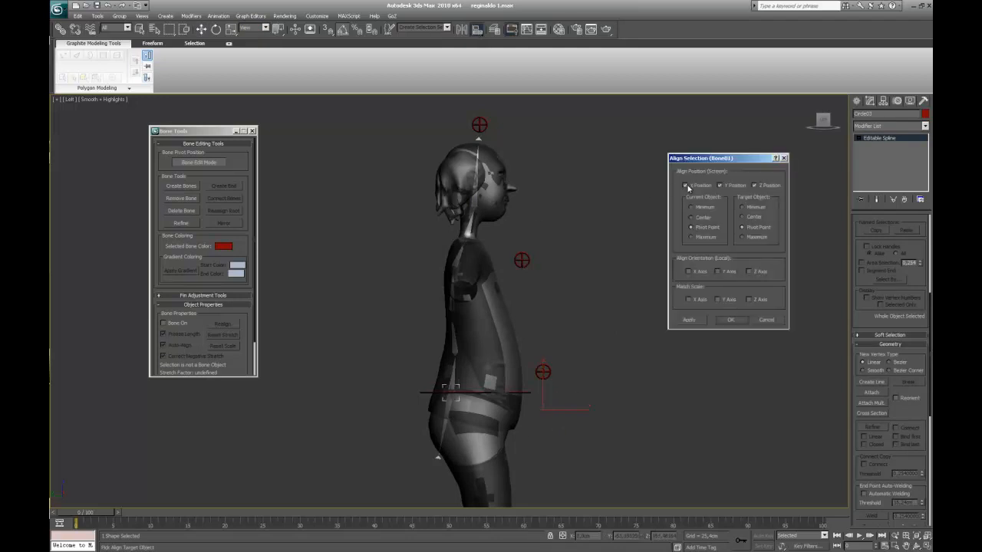
left_click(775, 188)
left_click(725, 189)
left_click(695, 187)
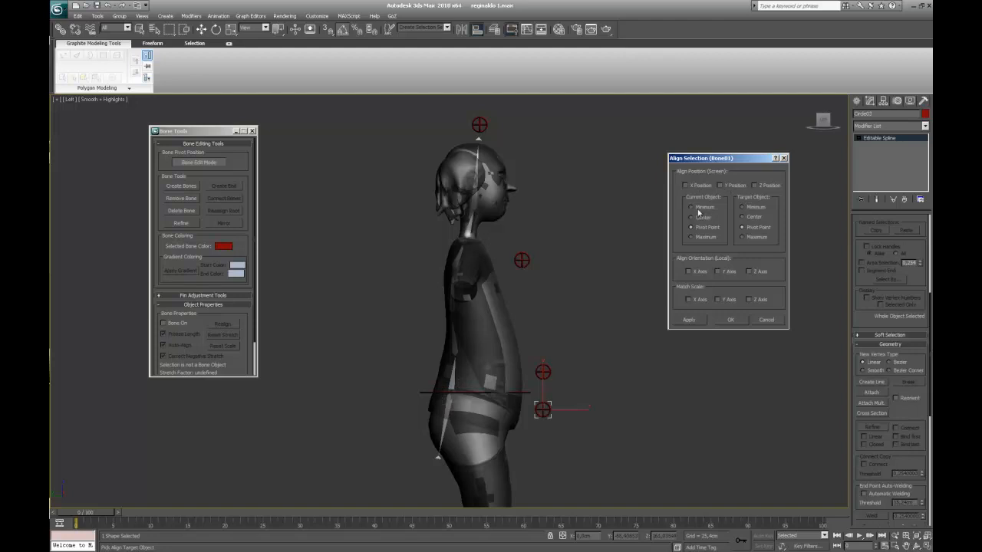
left_click(690, 275)
left_click(729, 274)
left_click(756, 275)
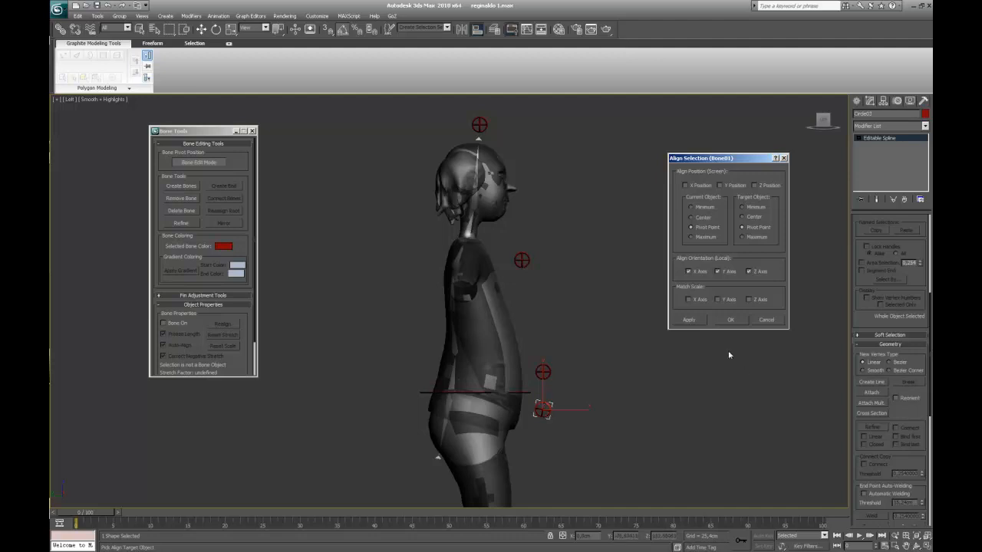
left_click(727, 320)
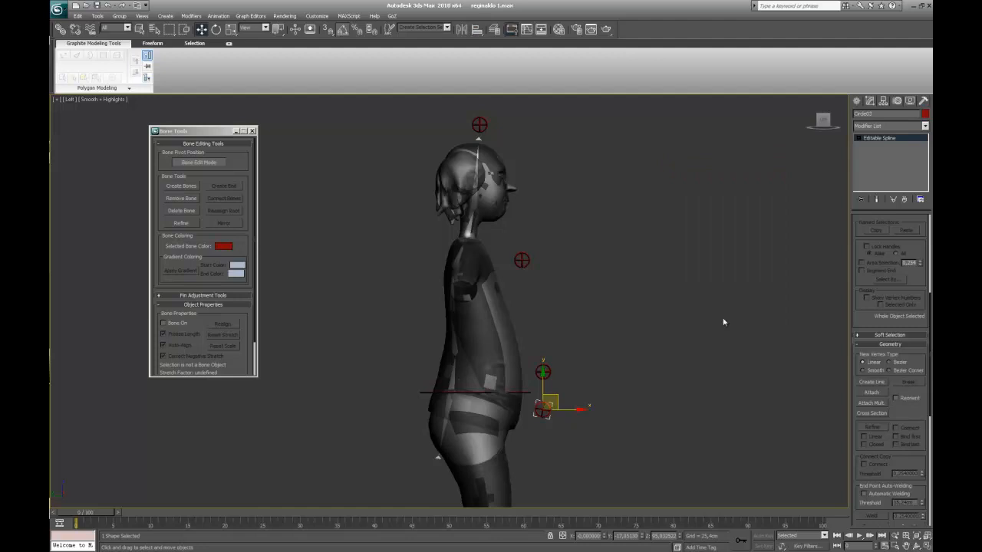
Step: Align the orientation of the belly and chest controls together to the lowest spine bone on all three axes
left_click(543, 372)
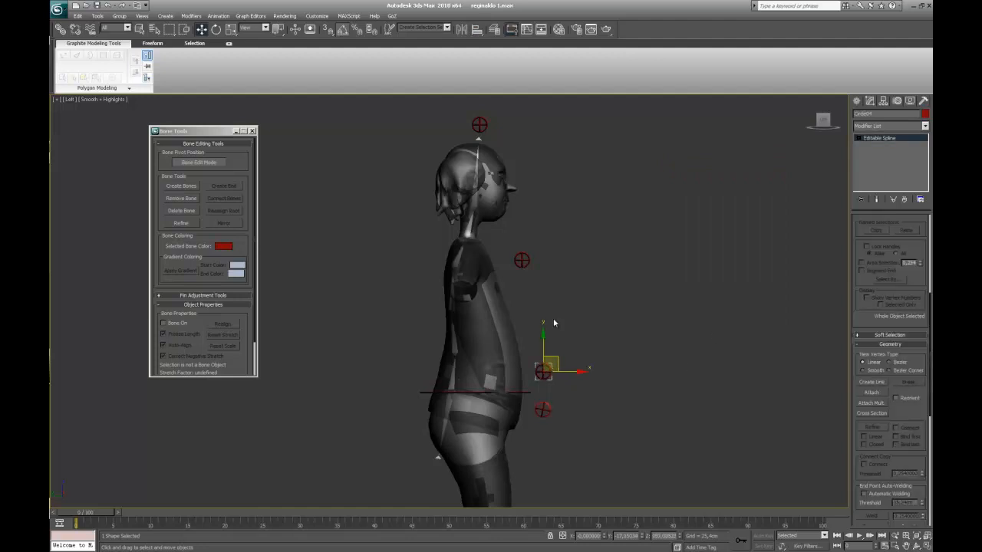
left_click(521, 261, "ctrl")
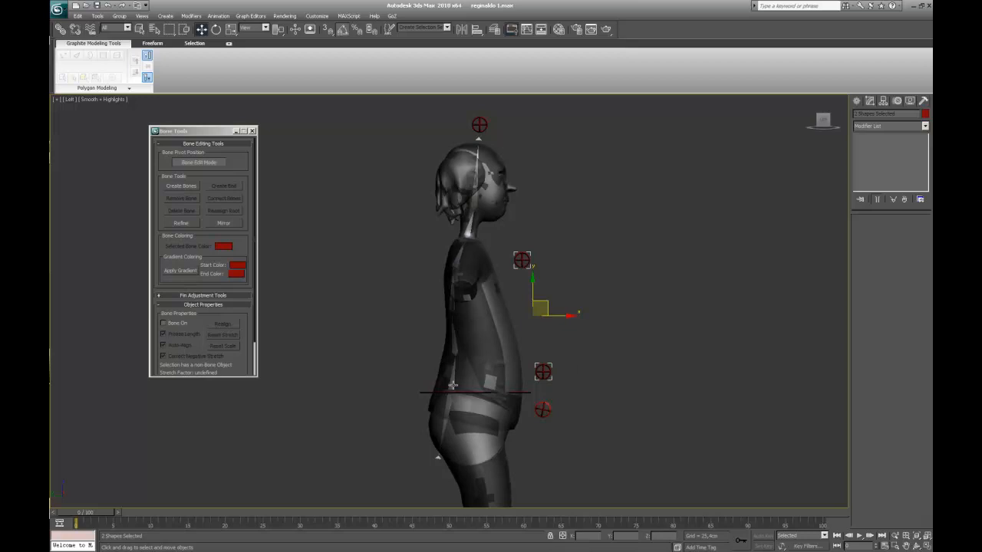
left_click(477, 29)
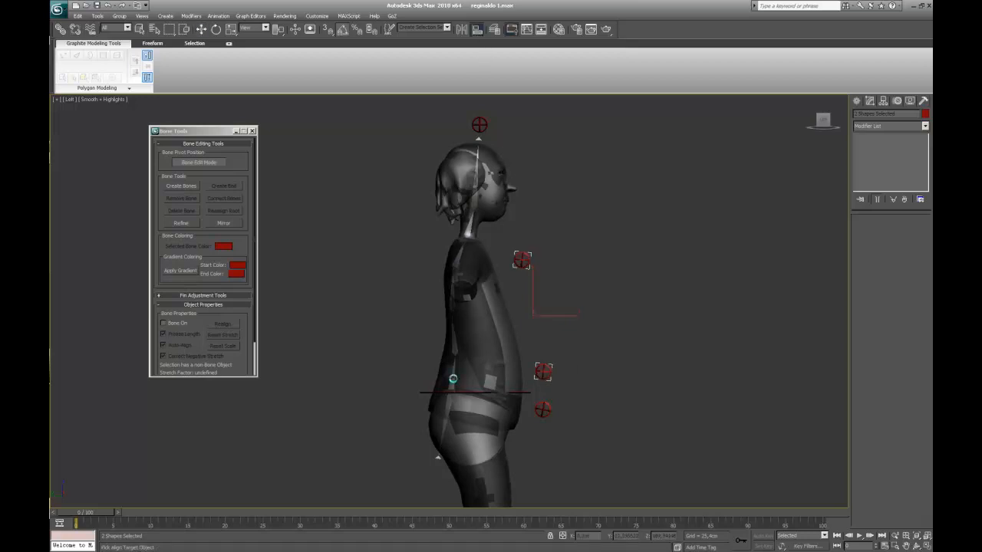
left_click(455, 384)
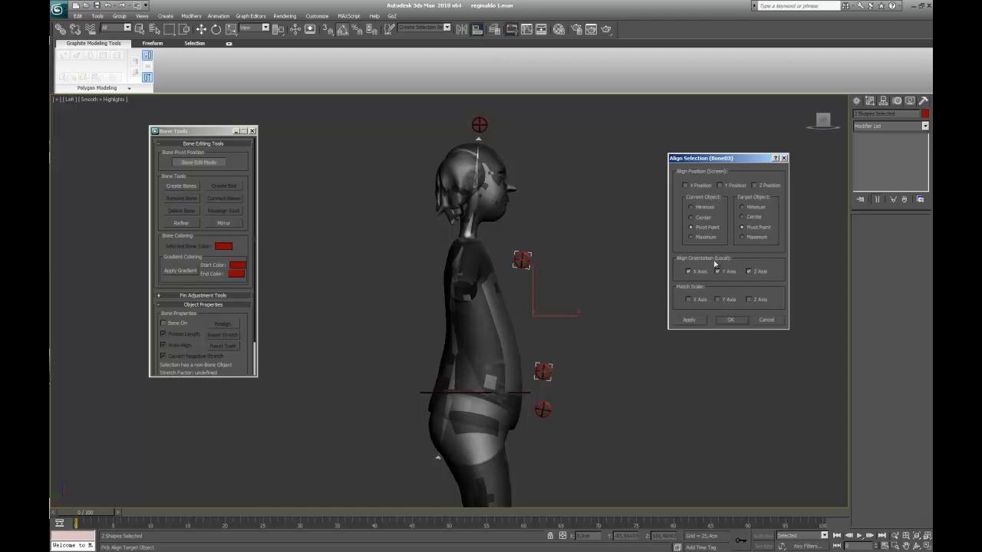
left_click(727, 320)
Step: Align the orientation of the control above the head to the head bone on the X, Y and Z axes
middle_click_drag(672, 320, 669, 357)
left_click(479, 215)
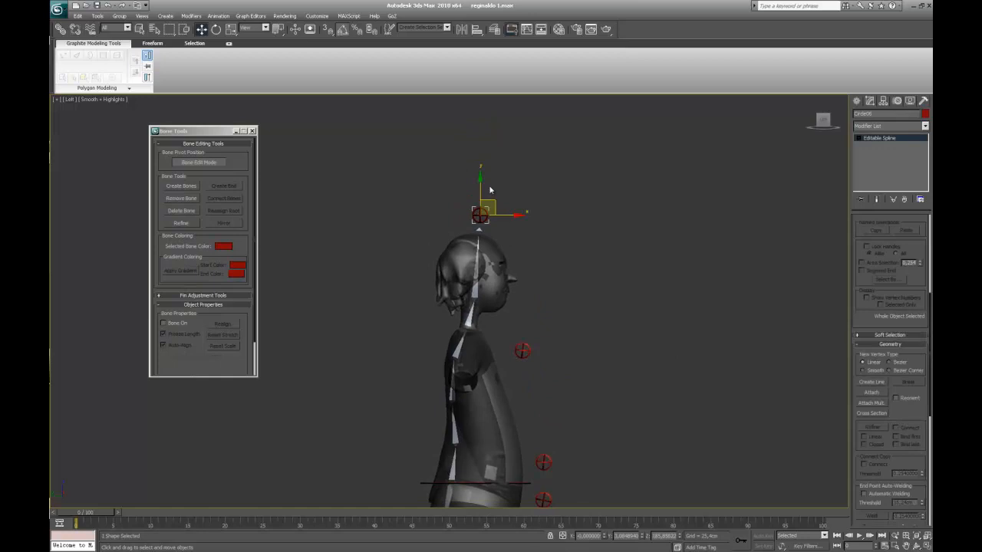
left_click(476, 29)
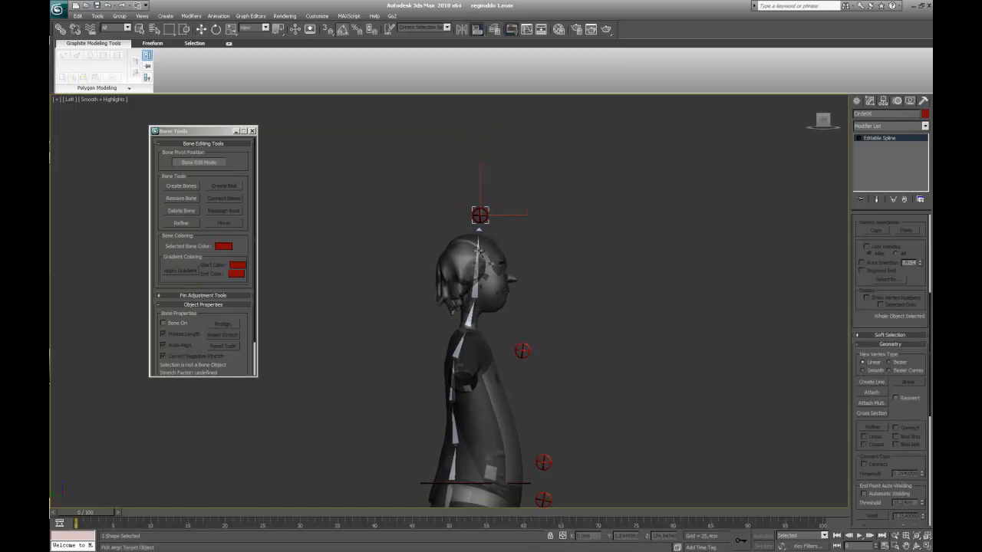
left_click(477, 250)
left_click(730, 319)
middle_click_drag(706, 387, 673, 351)
left_click(476, 29)
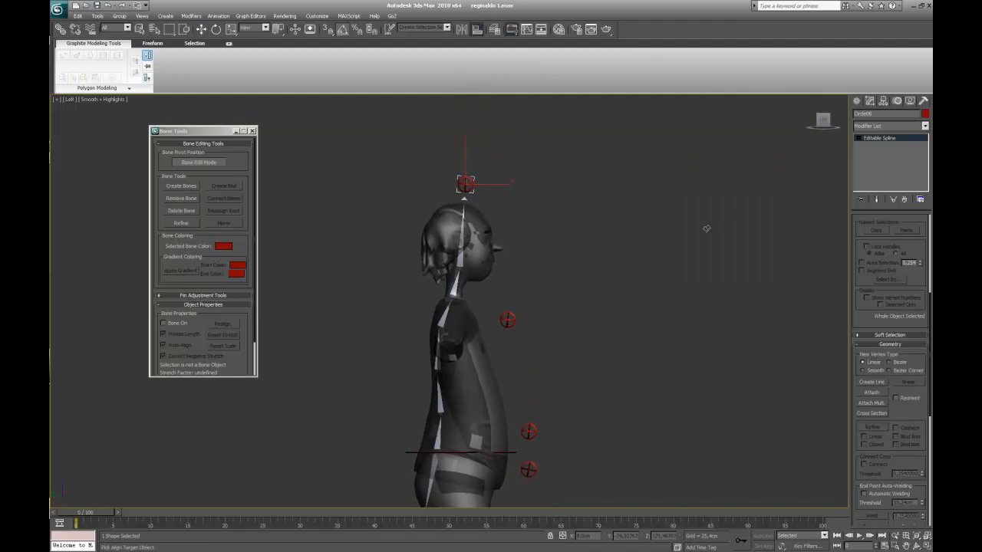
left_click(466, 224)
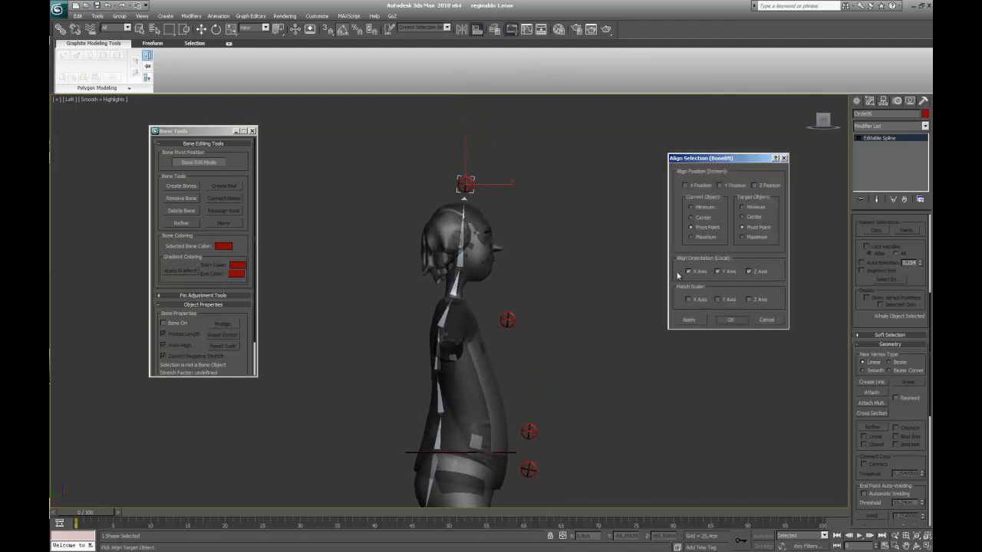
left_click(720, 319)
middle_click_drag(645, 384, 651, 356)
Step: Examine in wireframe display how the neck bone meets the end of the spine chain at the base of the neck
scroll(651, 357, "down", 2)
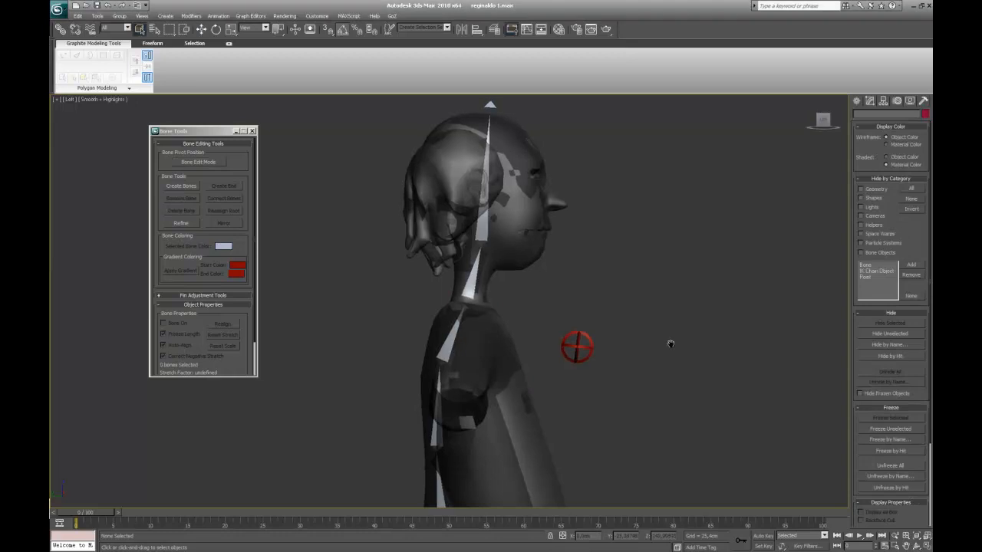
scroll(631, 394, "down", 2)
scroll(606, 387, "down", 3)
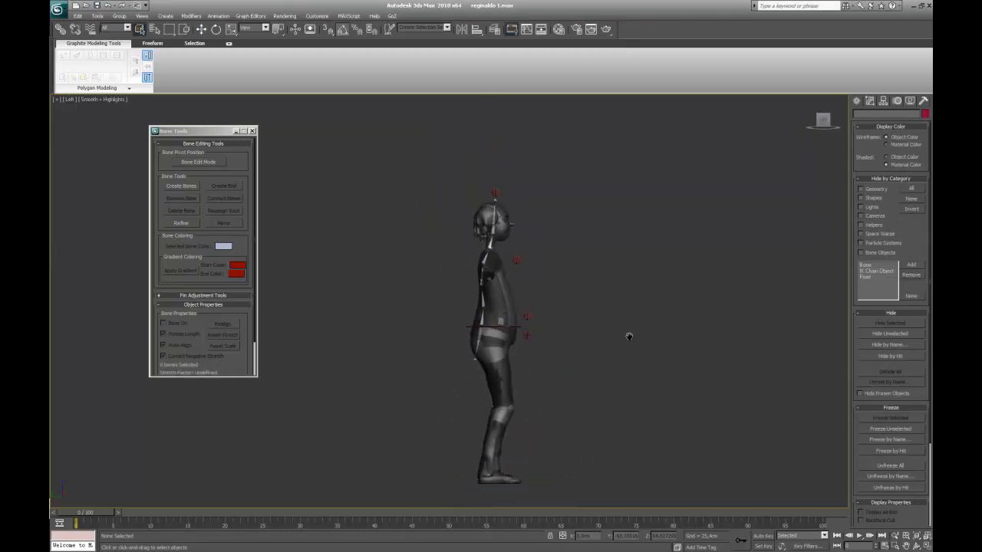
scroll(625, 338, "up", 2)
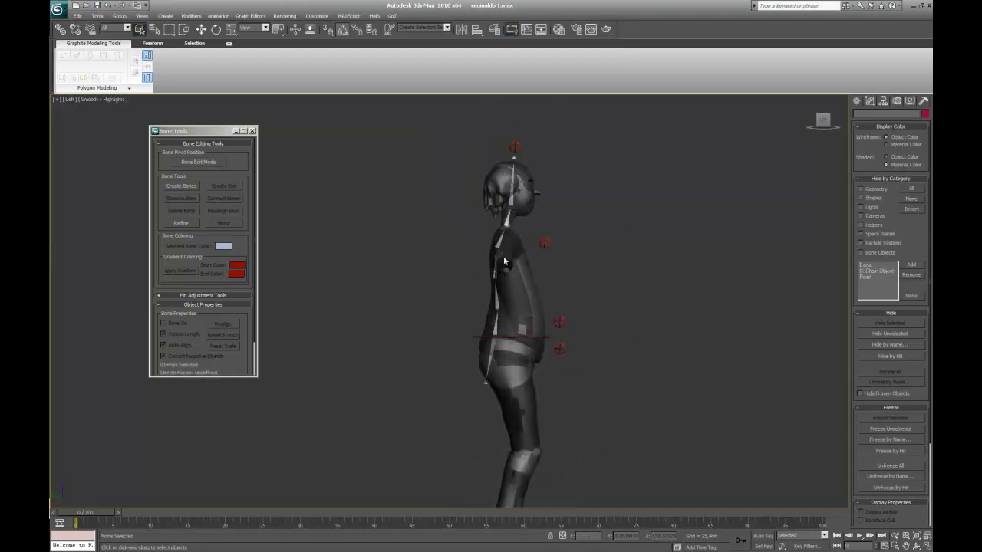
scroll(533, 314, "up", 3)
middle_click_drag(533, 315, 414, 278)
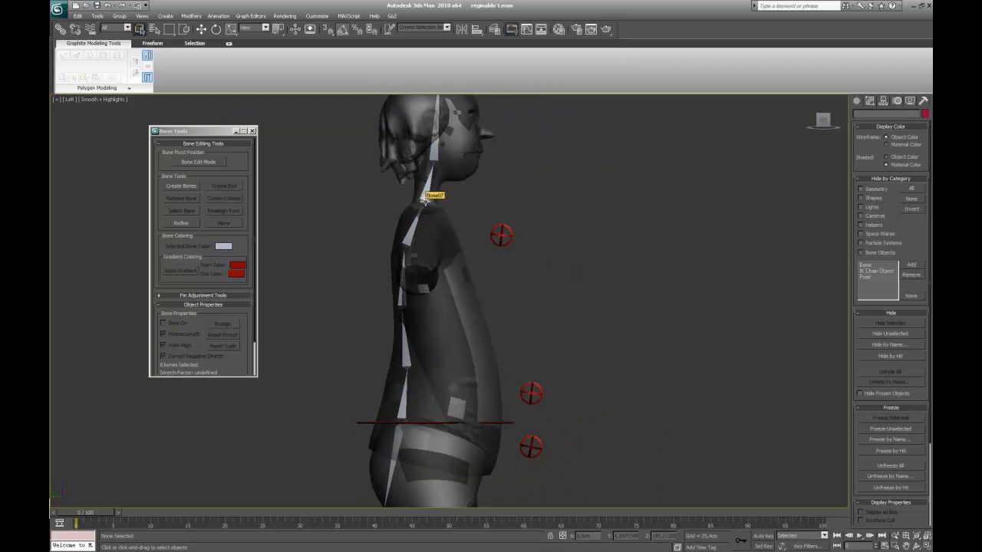
key("F3")
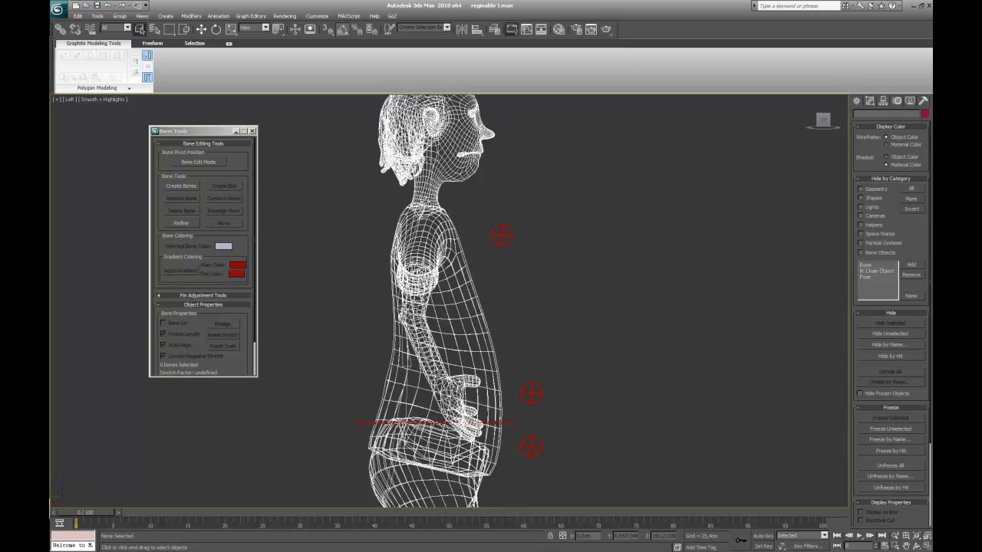
scroll(412, 141, "up", 4)
middle_click_drag(412, 141, 437, 338)
scroll(437, 339, "up", 4)
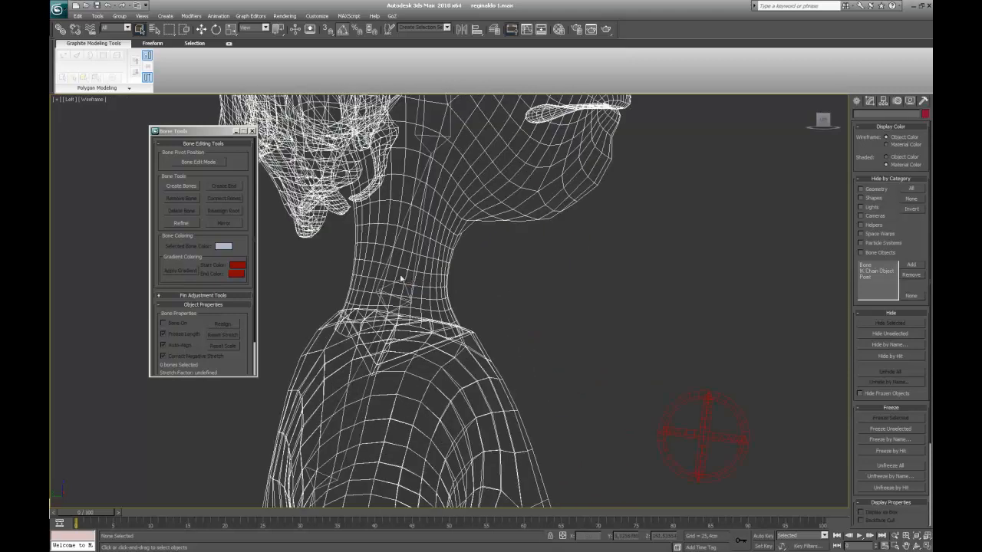
middle_click_drag(407, 303, 423, 309)
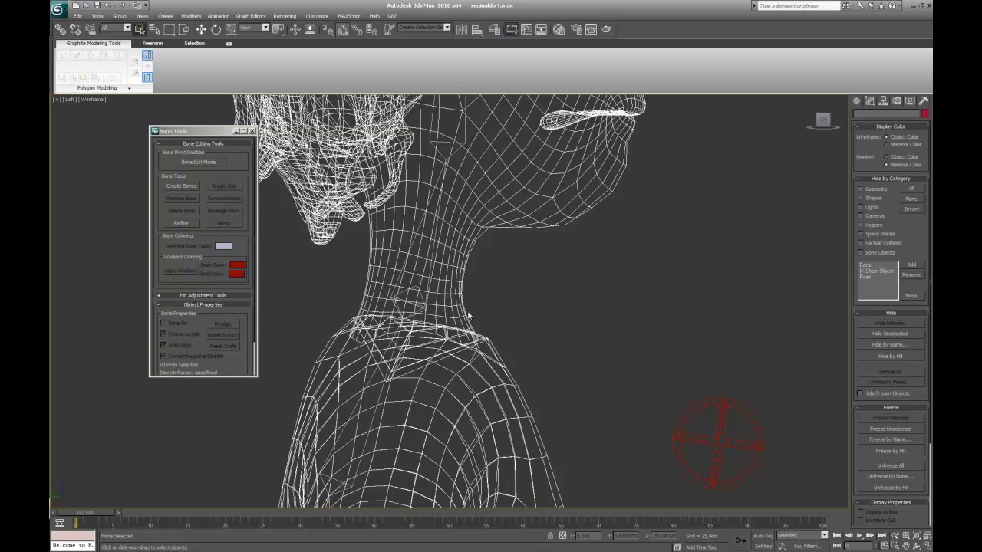
Step: Set the wireframe display color to Material Color so the bones stand out from the character mesh
scroll(464, 315, "down", 5)
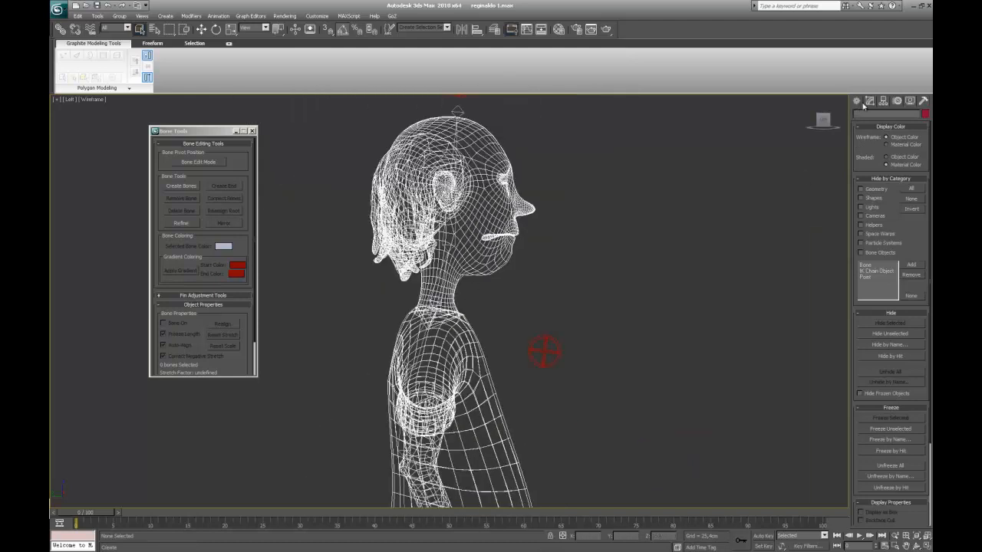
left_click(887, 144)
middle_click_drag(449, 310, 469, 289)
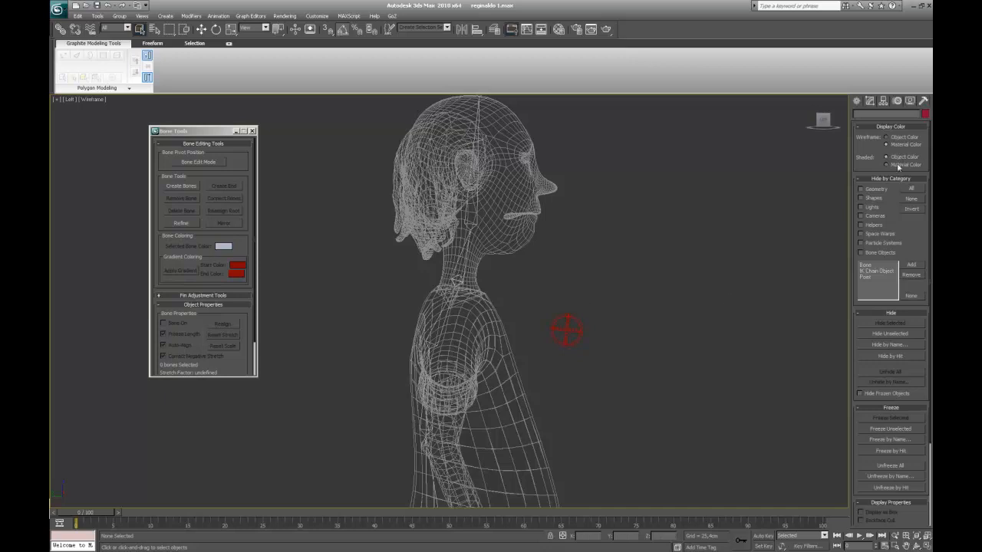
middle_click_drag(524, 336, 518, 345)
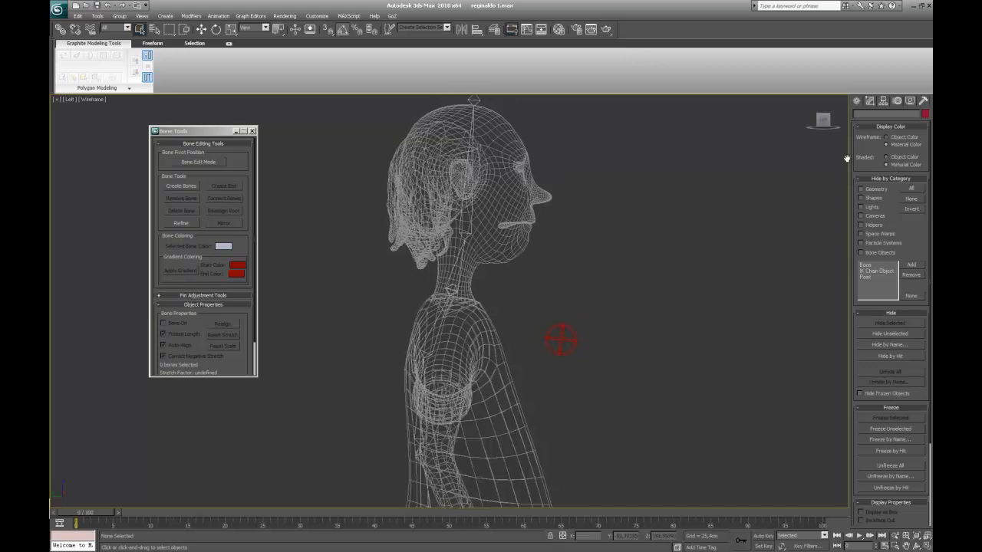
Step: Select the neck bone at the base of the neck and activate Select and Link
scroll(460, 306, "up", 8)
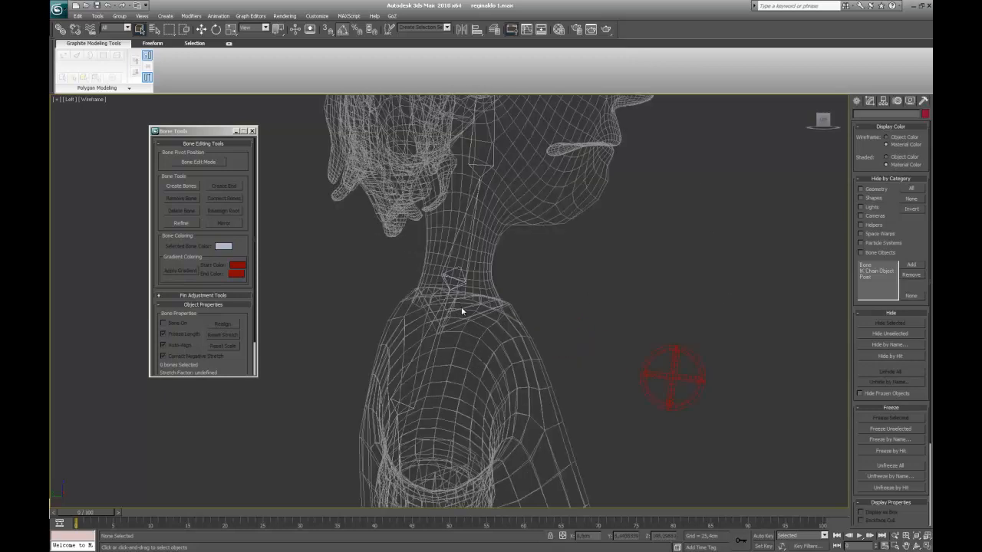
left_click(484, 234)
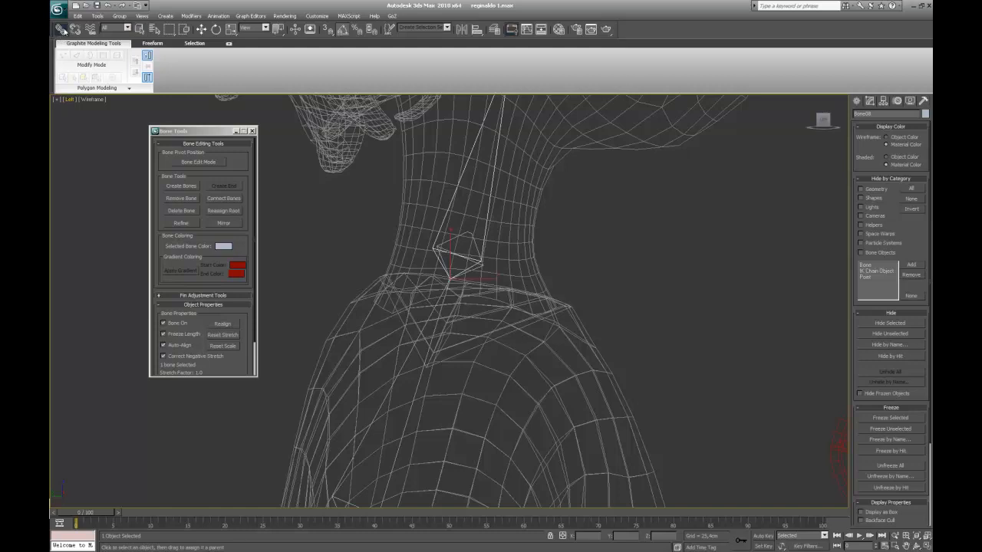
left_click(61, 30)
Step: Link the pelvis bone and the lowest spine bone to the waist circle, and return the view to shaded display
scroll(499, 283, "down", 5)
scroll(504, 340, "down", 2)
middle_click_drag(513, 384, 531, 275)
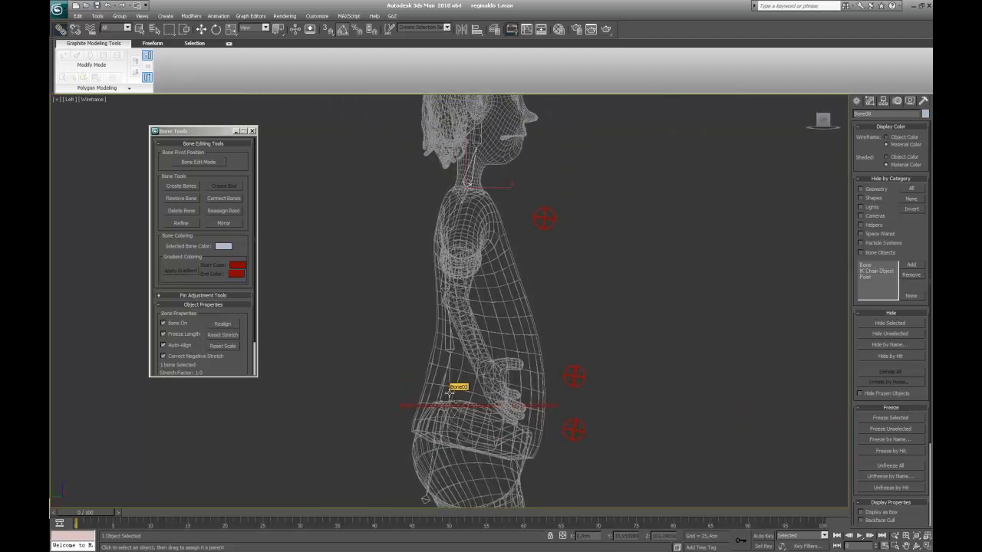
left_click(438, 449, "ctrl")
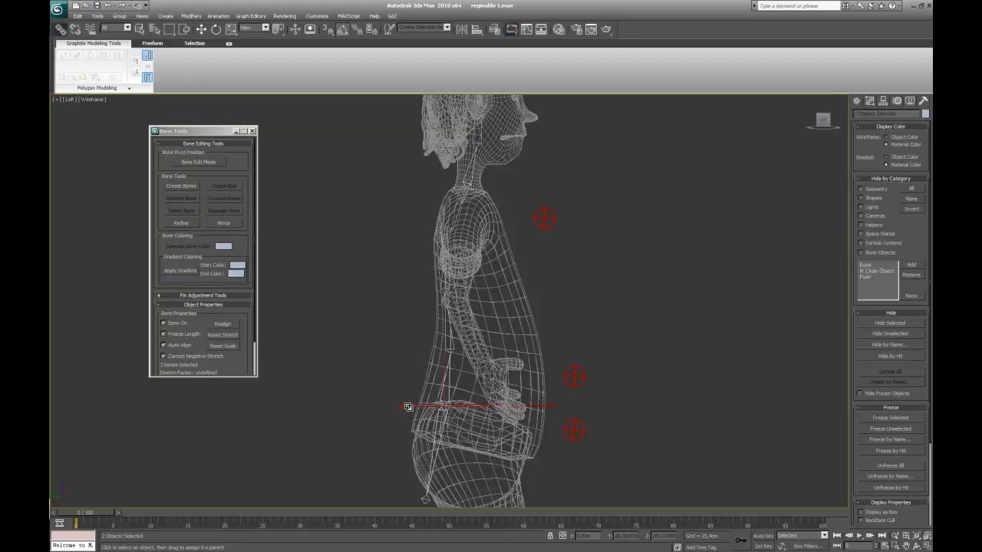
left_click_drag(408, 406, 404, 406)
key("F3")
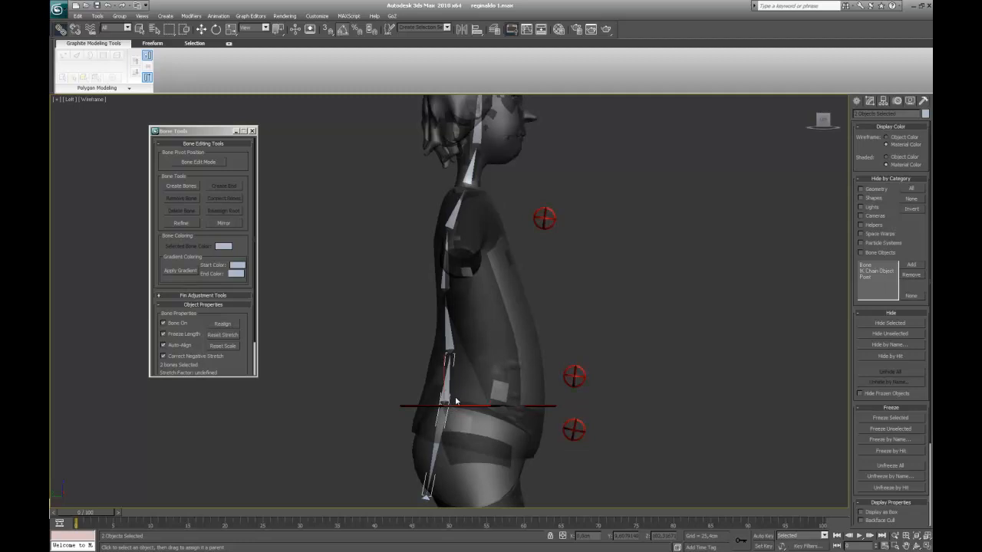
key("F3")
key("F3")
Step: Link the pelvis, belly, chest and head controls to the waist circle
left_click(580, 424)
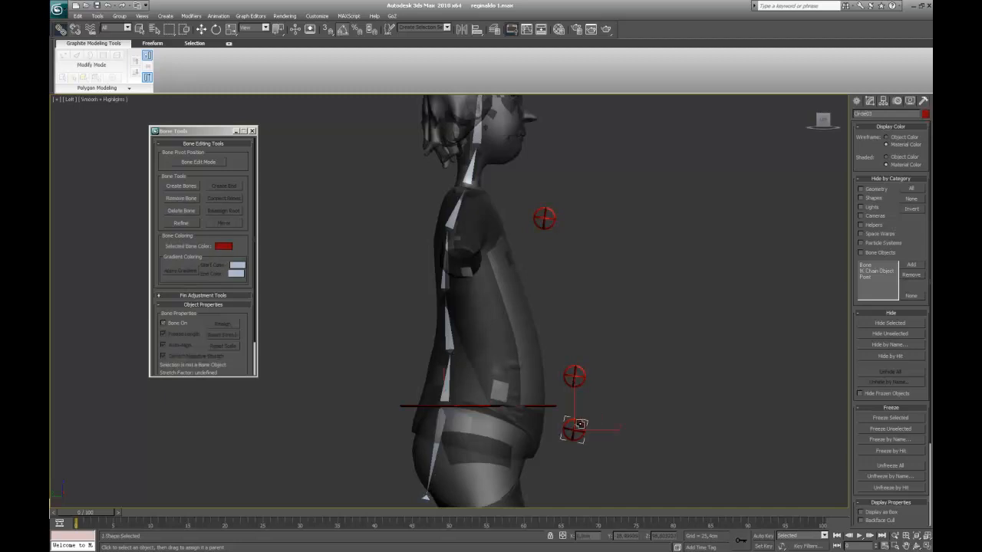
left_click(576, 377, "ctrl")
left_click(545, 219, "ctrl")
middle_click_drag(603, 288, 640, 298)
scroll(609, 353, "down", 2)
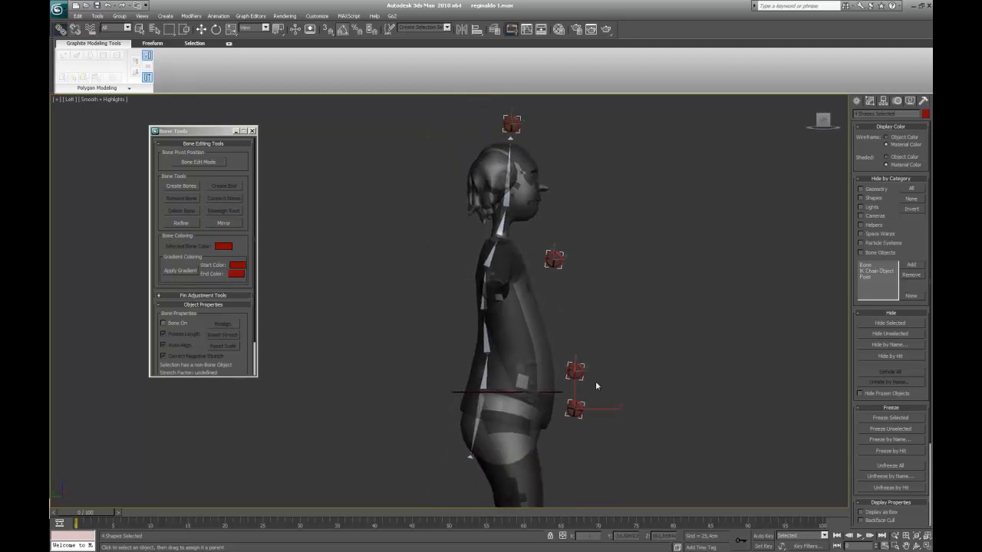
left_click_drag(579, 368, 455, 392)
Step: Test the hierarchy by moving the waist circle, and undo the move
key("w")
left_click(468, 393)
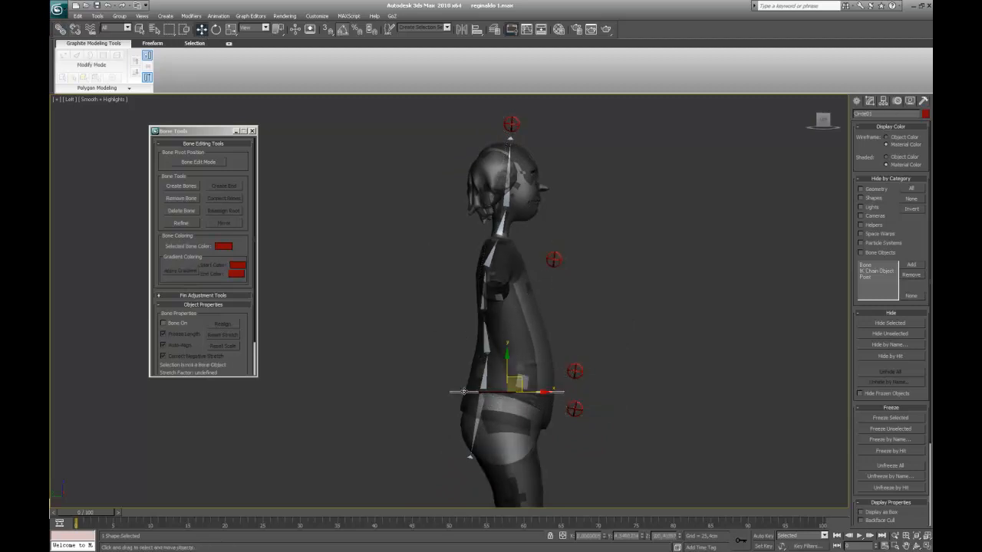
left_click_drag(524, 384, 570, 397)
key("ctrl+z")
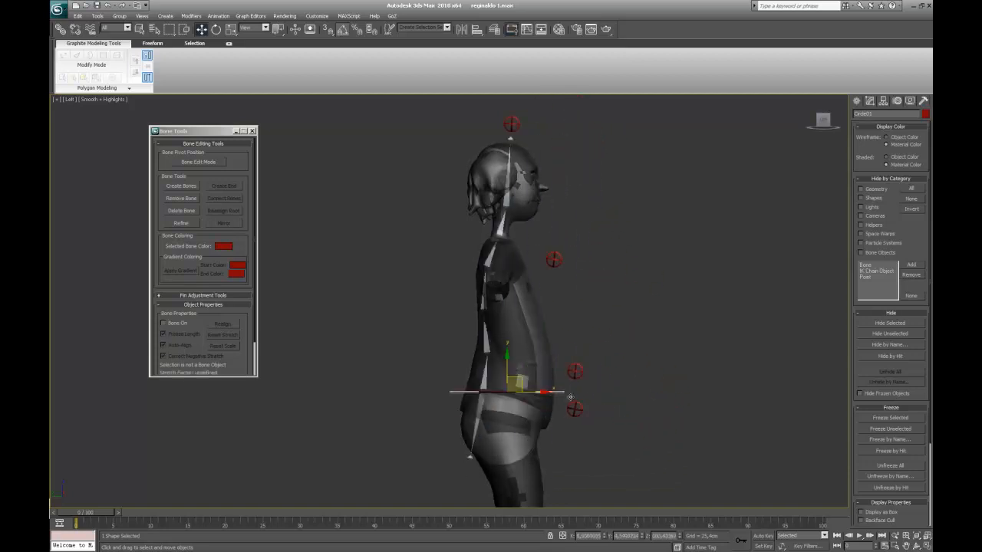
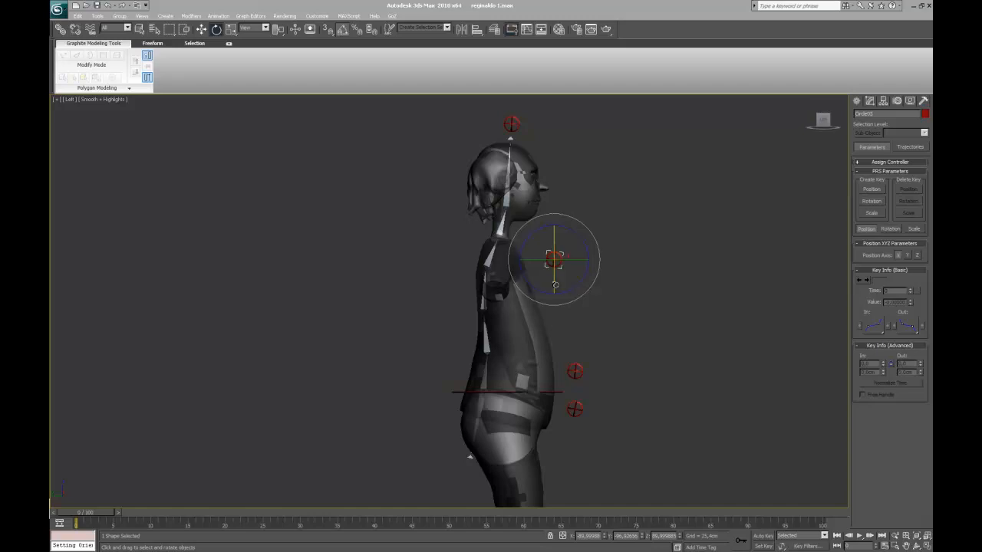
Step: Check the rotation gizmo of the head, chest, belly and pelvis controls one after another
left_click(511, 124)
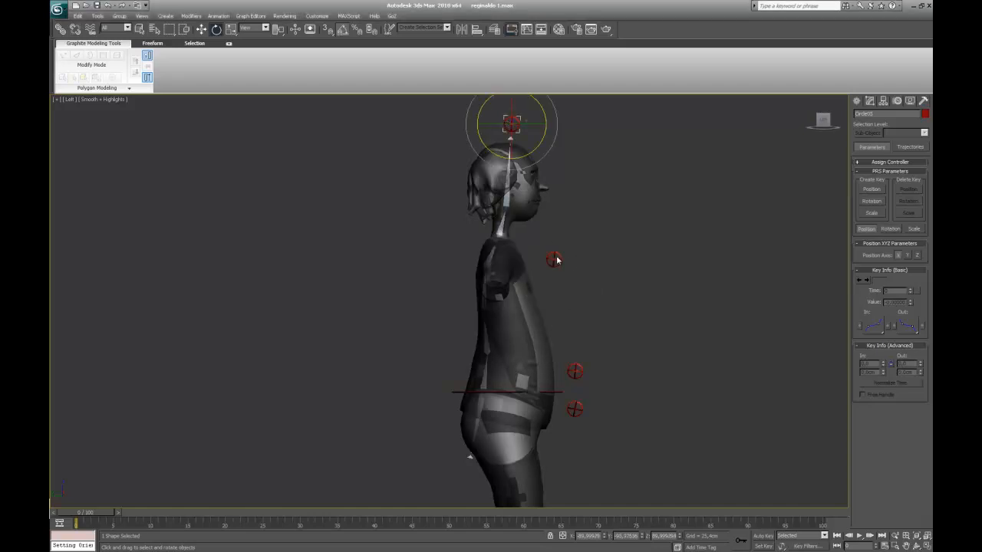
left_click(554, 259)
left_click(575, 371)
left_click(577, 406)
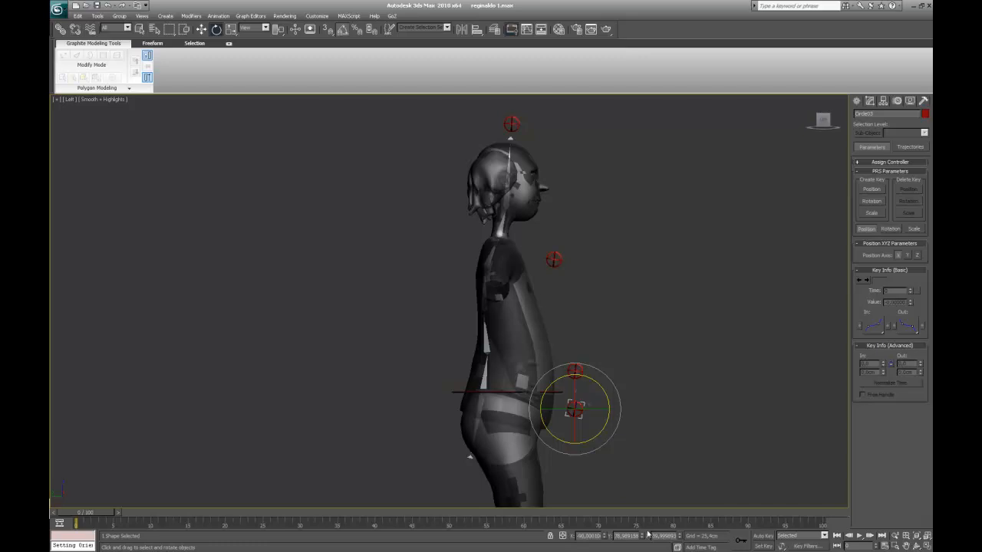
Step: Check the position coordinates of the pelvis, belly, chest and head controls one after another
left_click(201, 29)
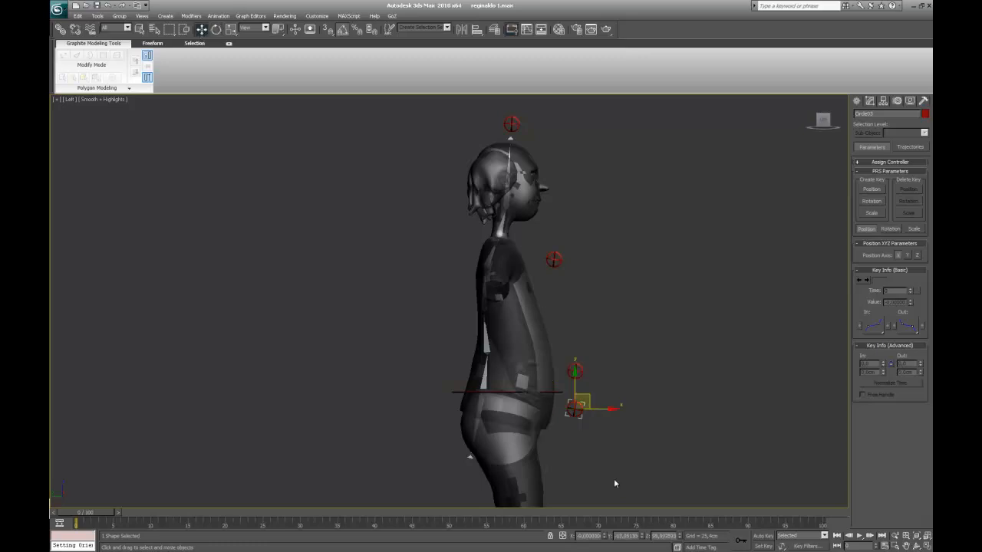
left_click(576, 386)
left_click(576, 374)
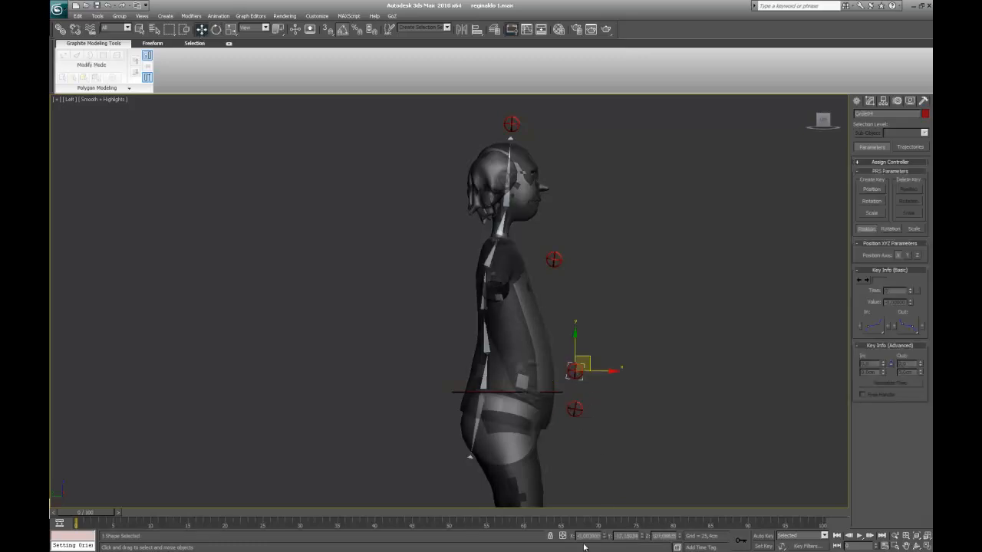
left_click(554, 262)
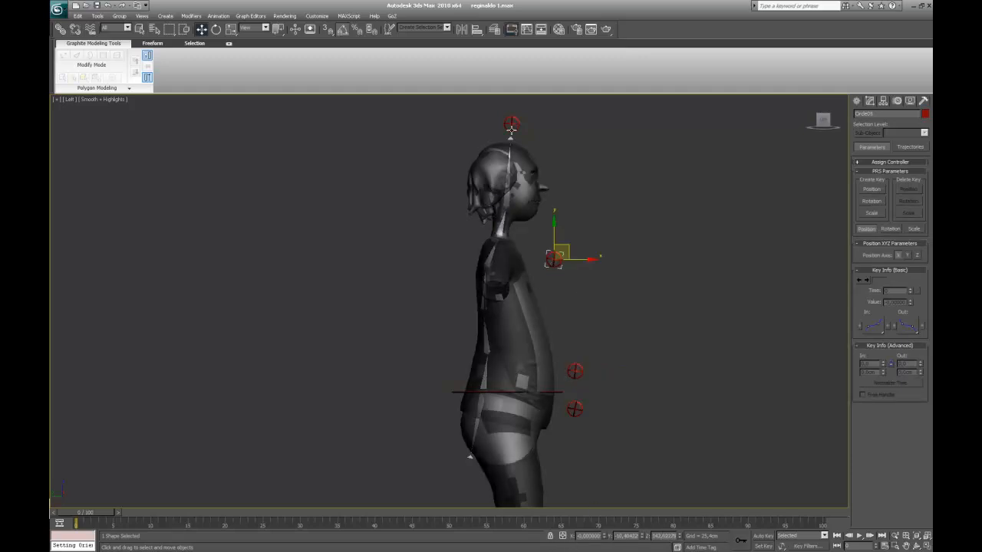
left_click(512, 125)
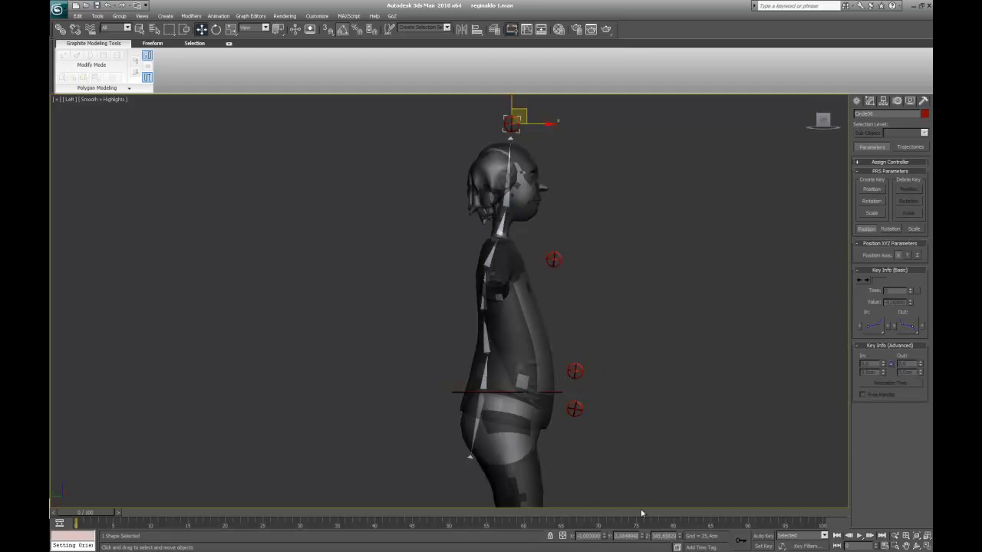
left_click(573, 373)
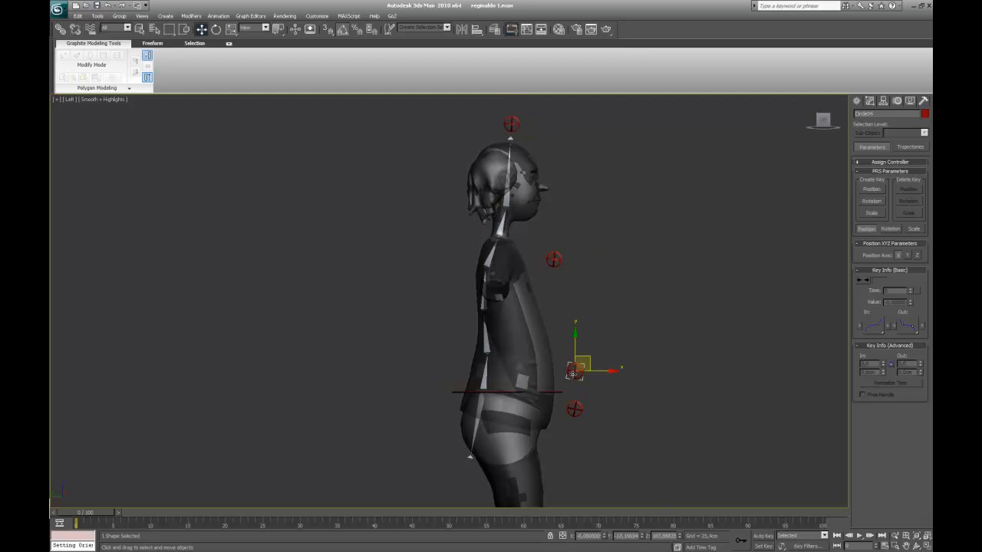
Step: Freeze the transforms of the head, chest, belly and pelvis controls together with the waist circle
left_click(513, 124)
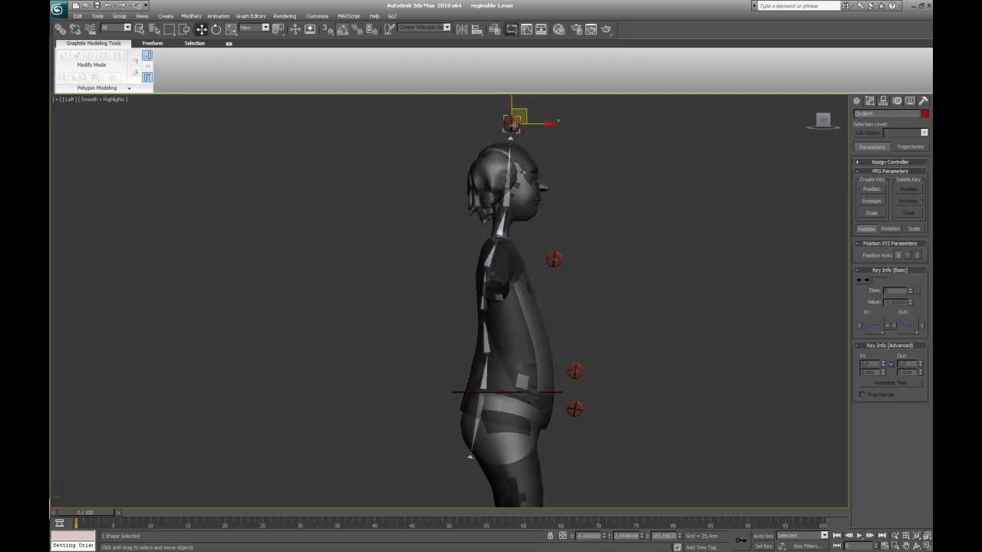
left_click(554, 259, "ctrl")
left_click(575, 370, "ctrl")
left_click(575, 409, "ctrl")
left_click(561, 393, "ctrl")
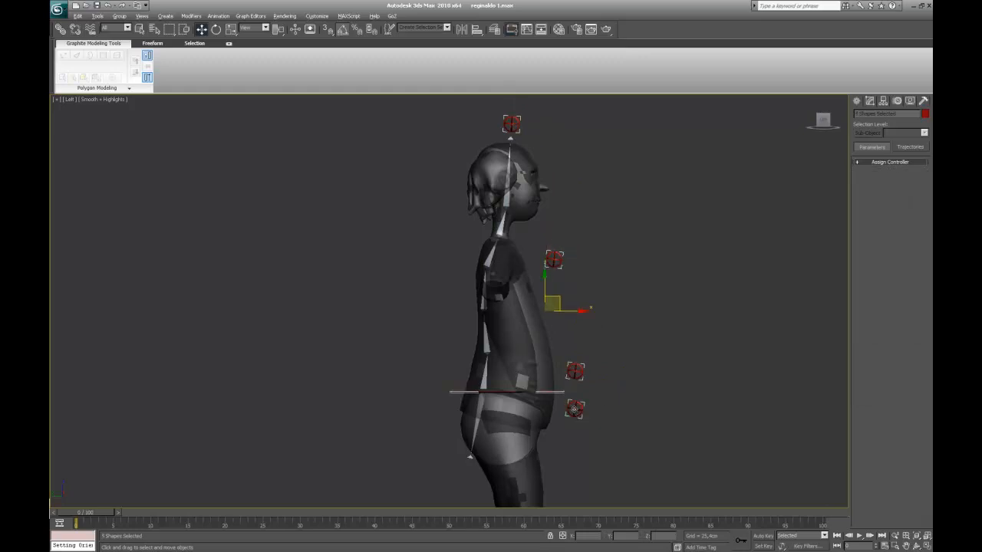
right_click(574, 409)
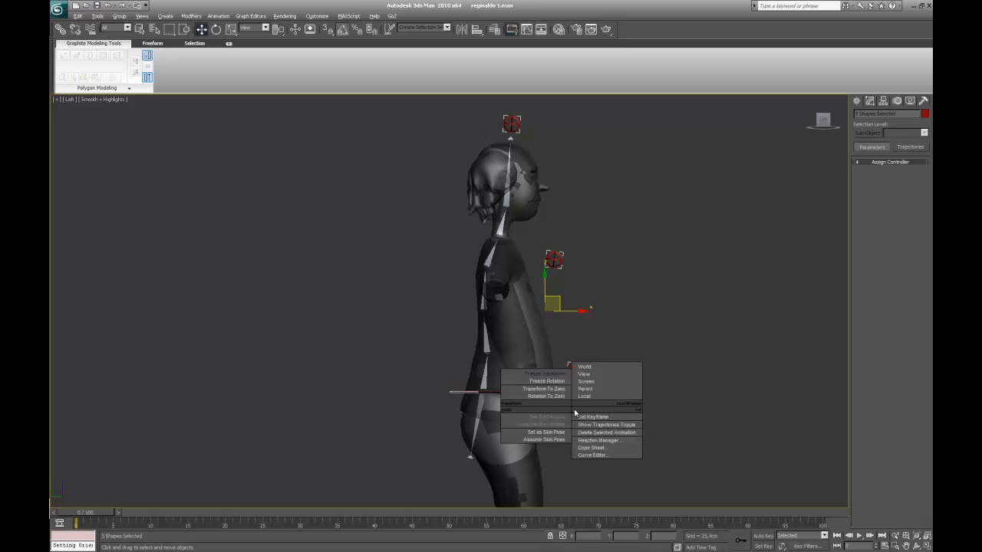
left_click(530, 374)
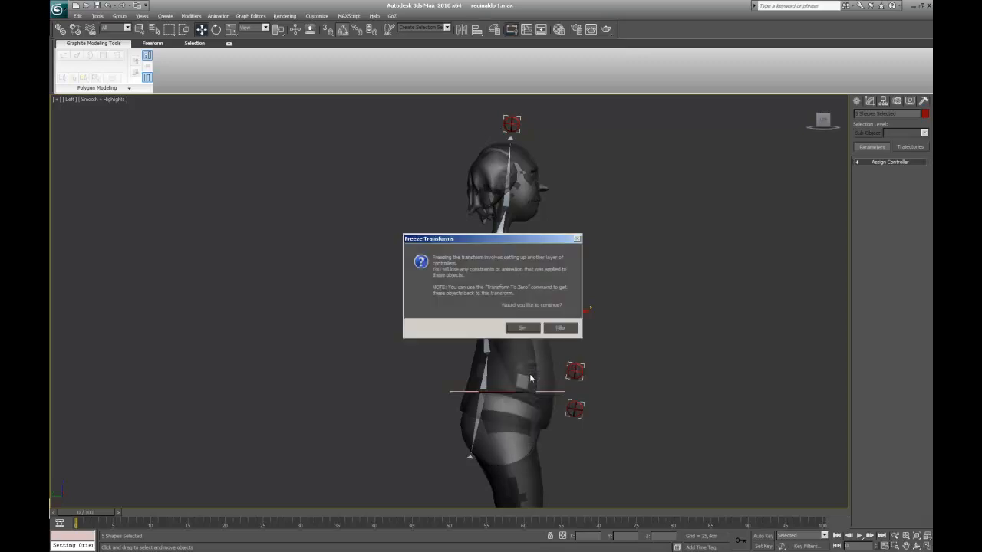
left_click(523, 328)
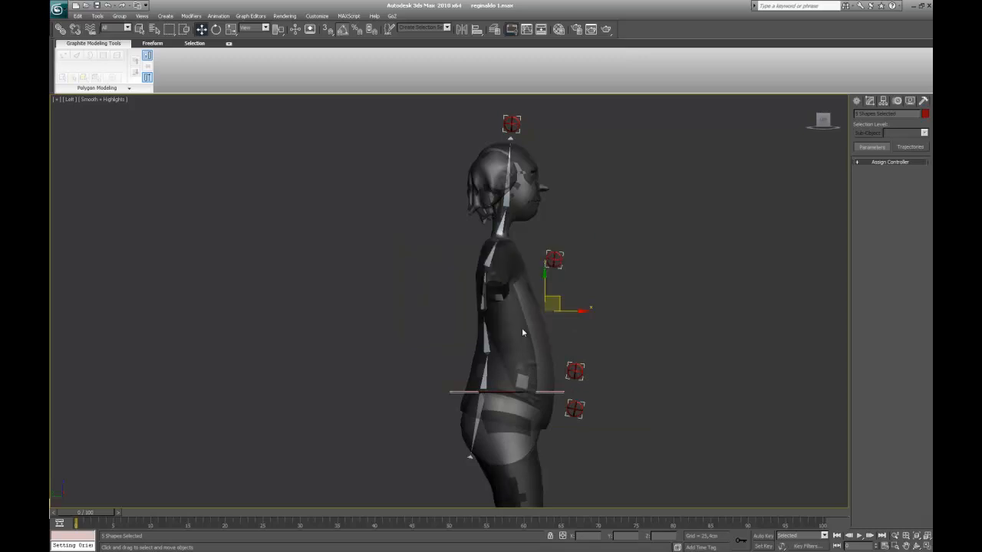
Step: Inspect the chest control's position layers by activating Frozen Position, and make Zero Pos XYZ active again
left_click(654, 323)
left_click(555, 260)
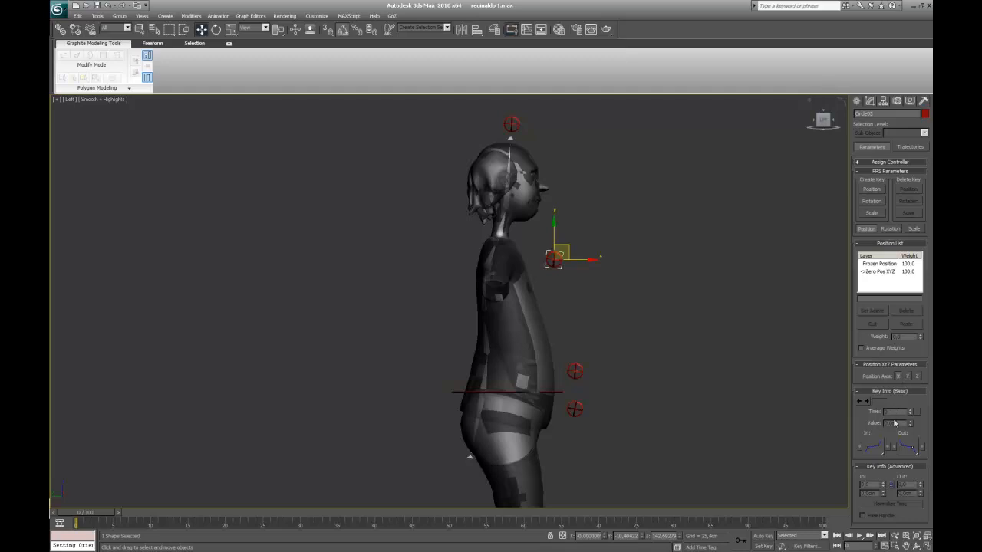
left_click(873, 263)
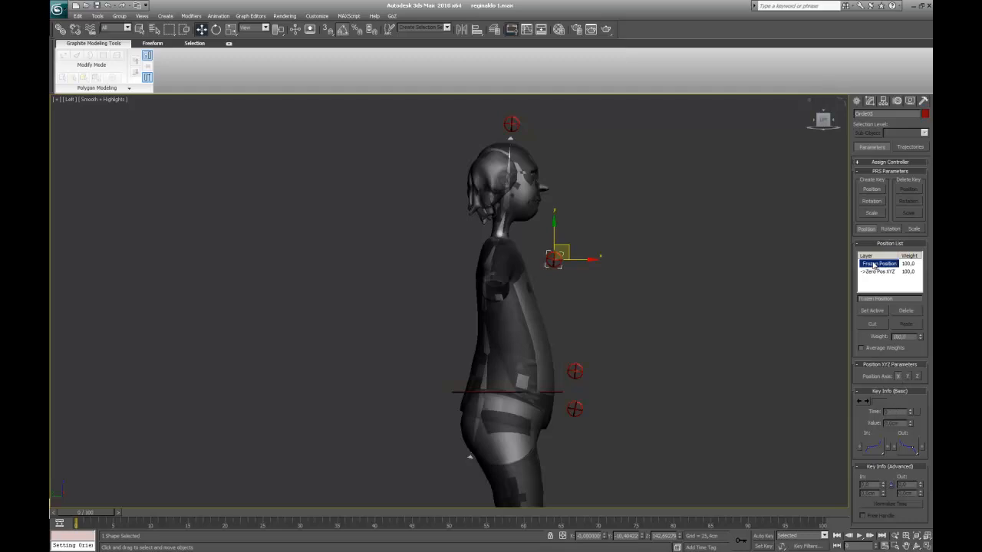
left_click(873, 310)
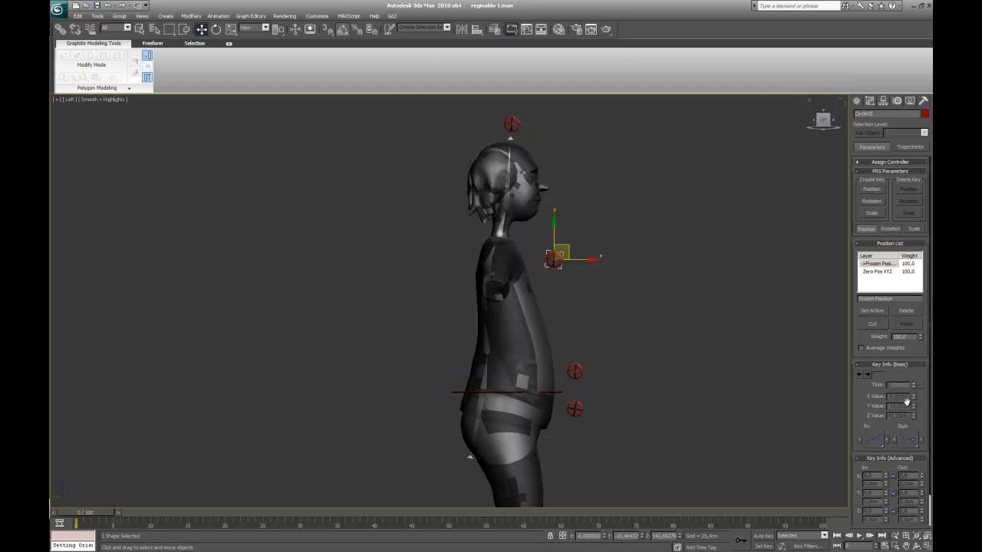
left_click(878, 272)
left_click(872, 311)
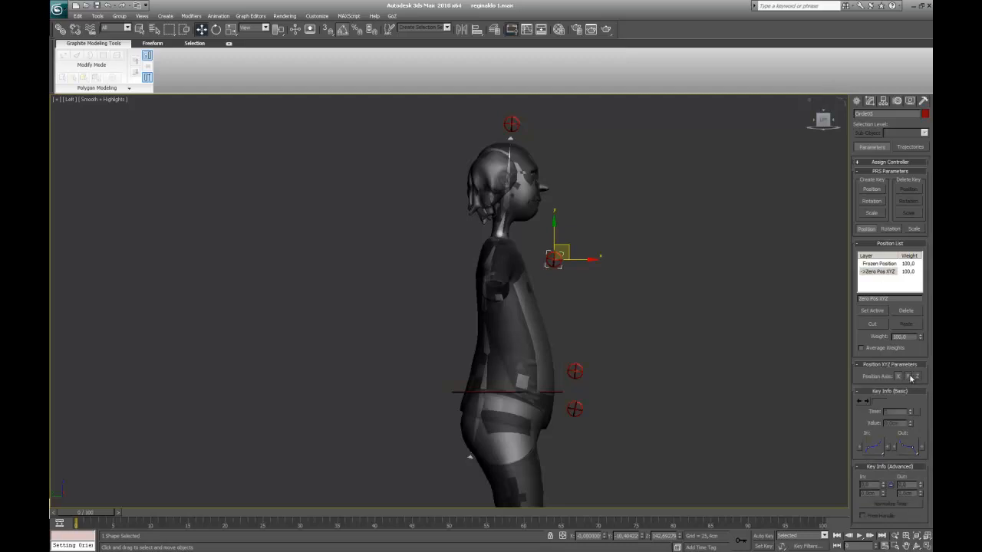
left_click(730, 416)
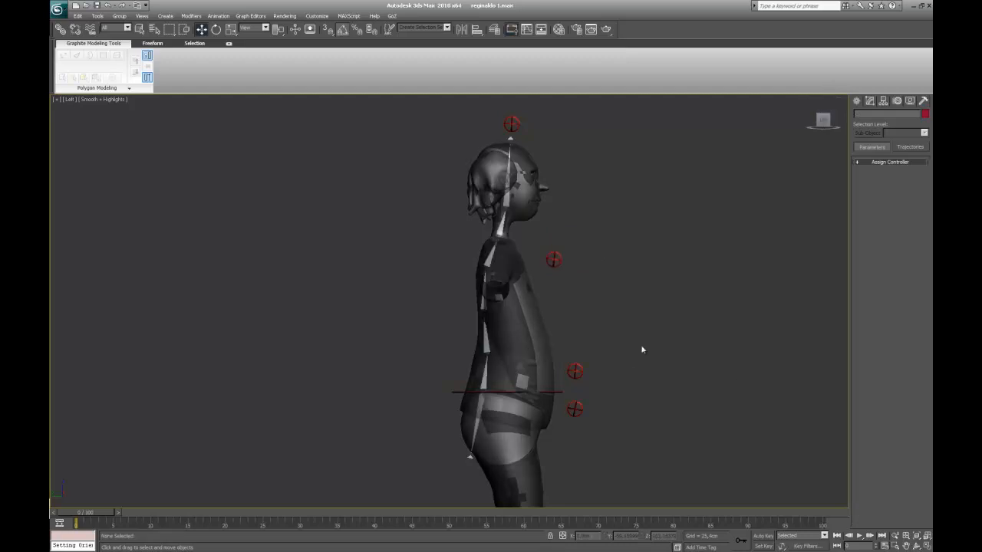
left_click(554, 260)
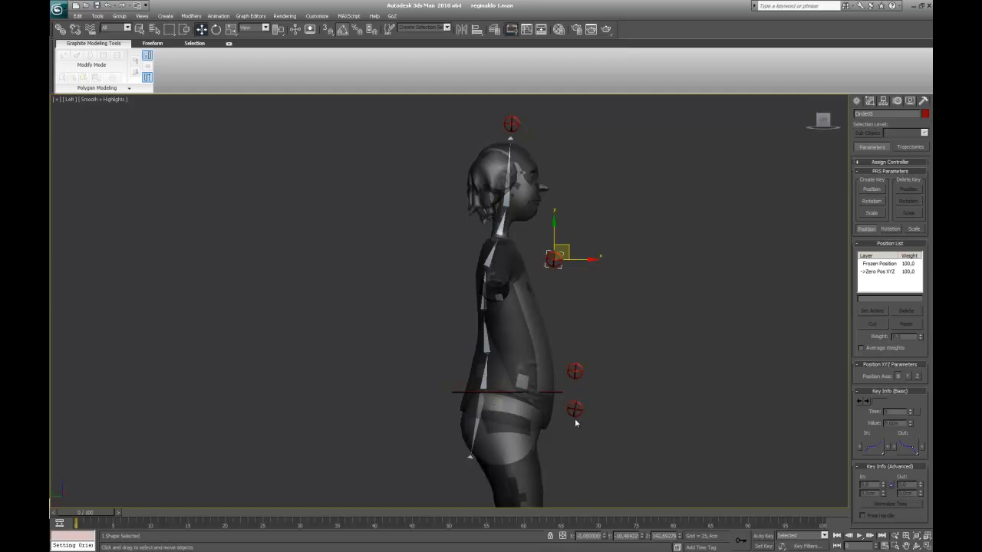
Step: Apply an Orientation Constraint from the pelvis bone to the pelvis control and check its rotation layers
left_click(482, 404)
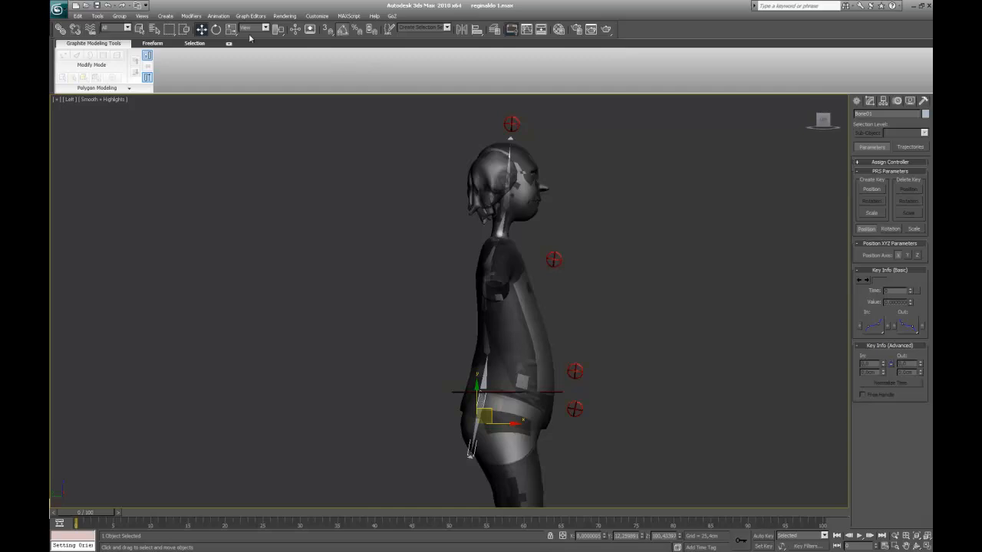
left_click(219, 15)
mouse_move(231, 57)
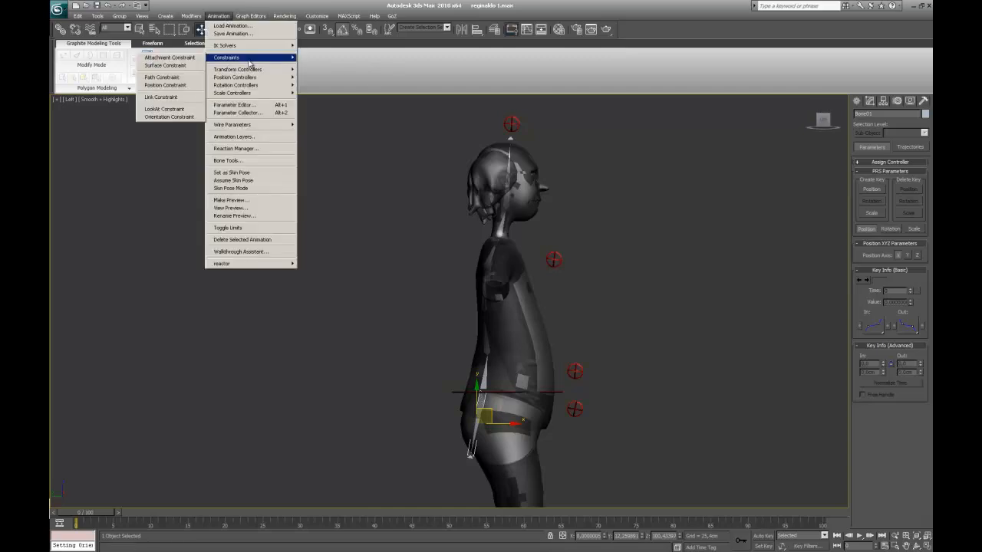
left_click(168, 101)
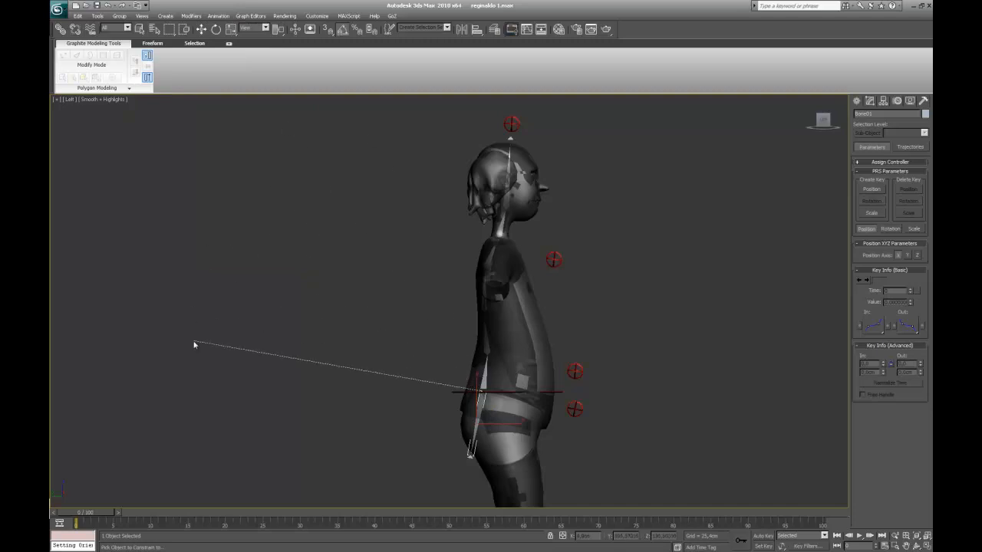
left_click(574, 409)
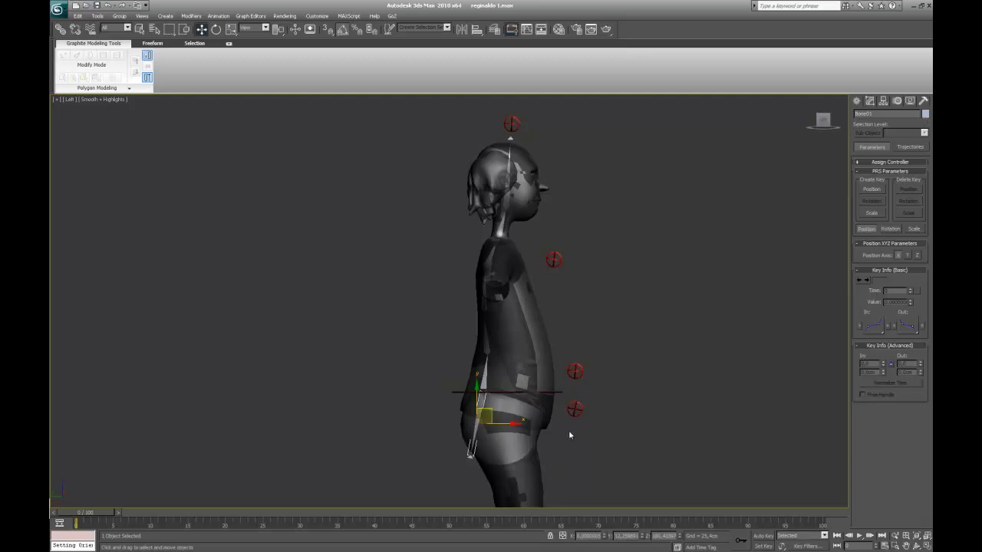
left_click(890, 229)
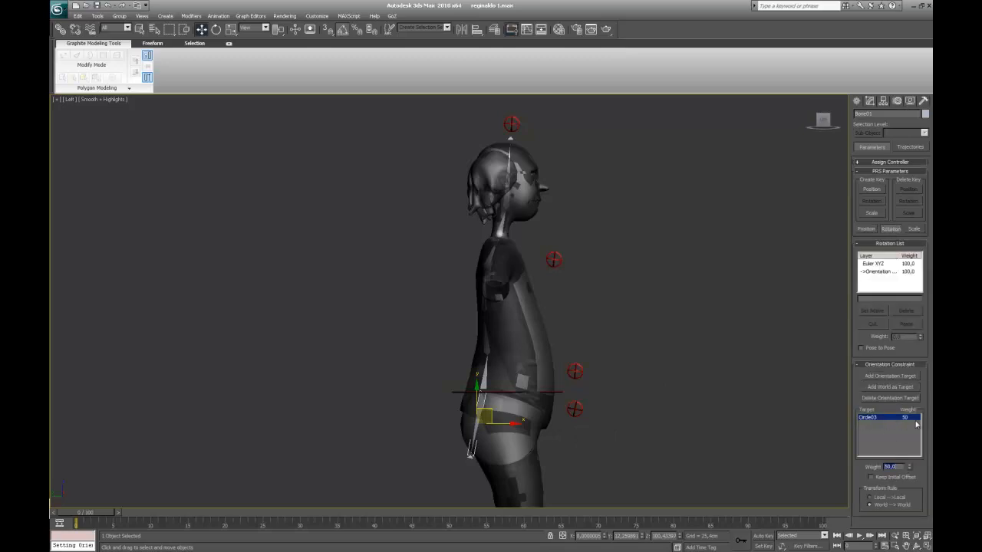
left_click(608, 435)
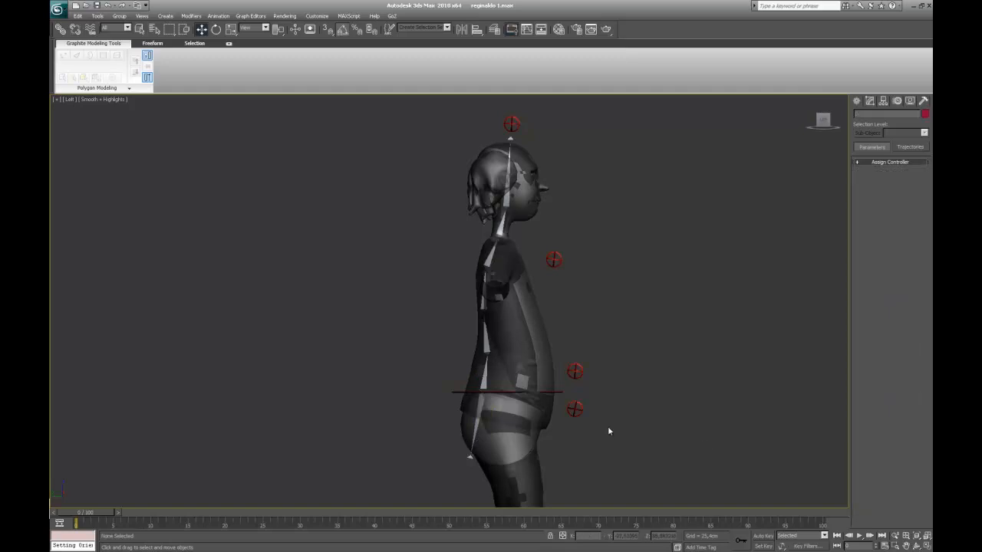
Step: Set the reference coordinate system to Local for both moving and rotating, with the pelvis control selected
left_click(575, 410)
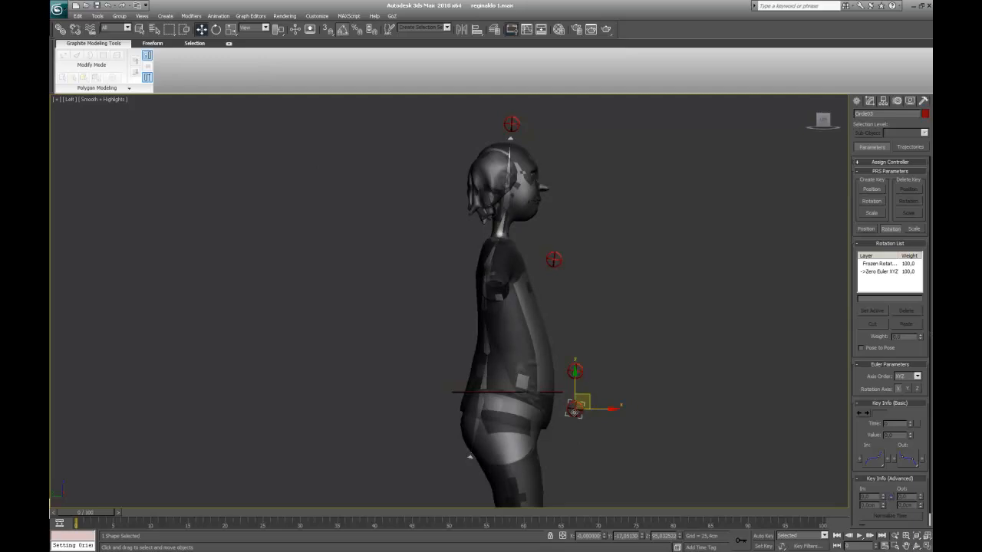
middle_click_drag(580, 418, 378, 296)
scroll(543, 362, "up", 6)
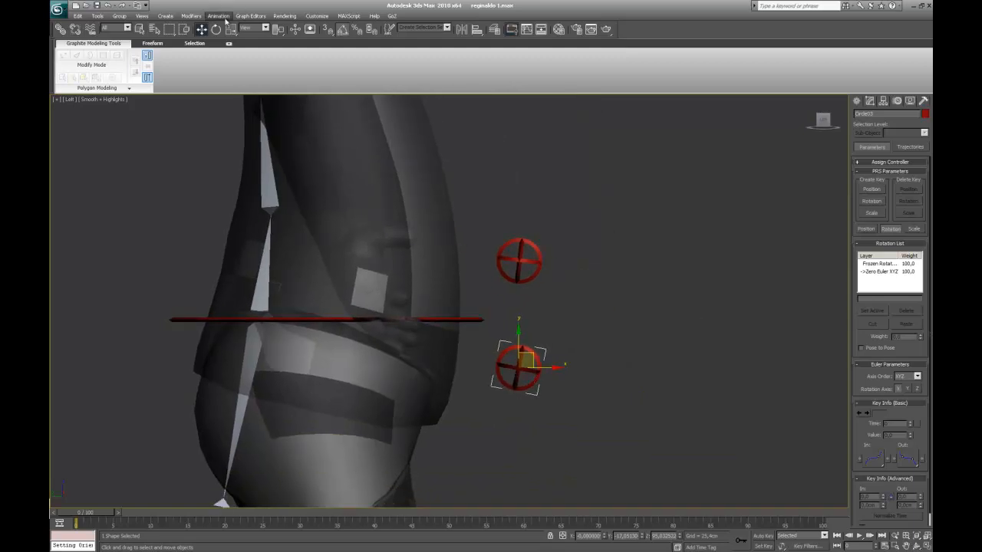
left_click(265, 29)
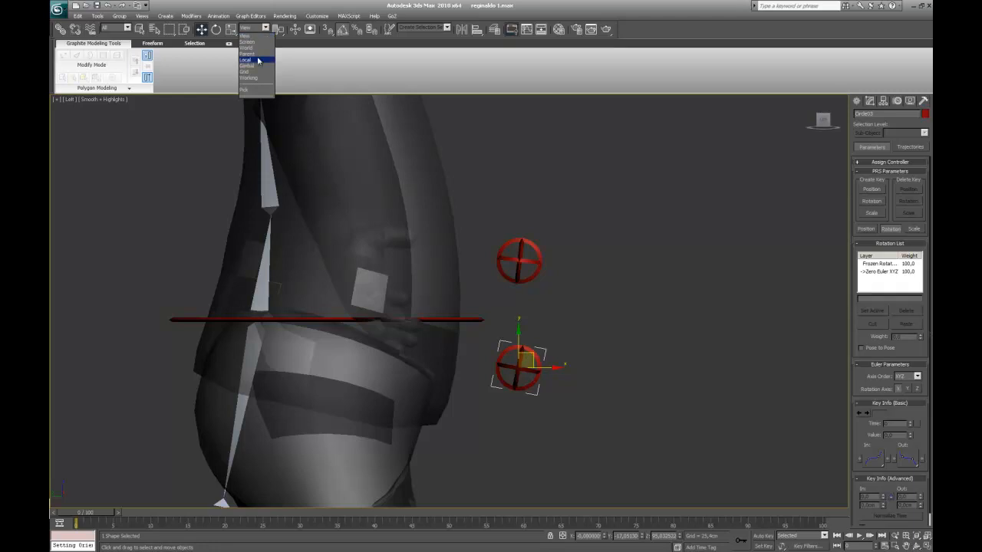
left_click(259, 60)
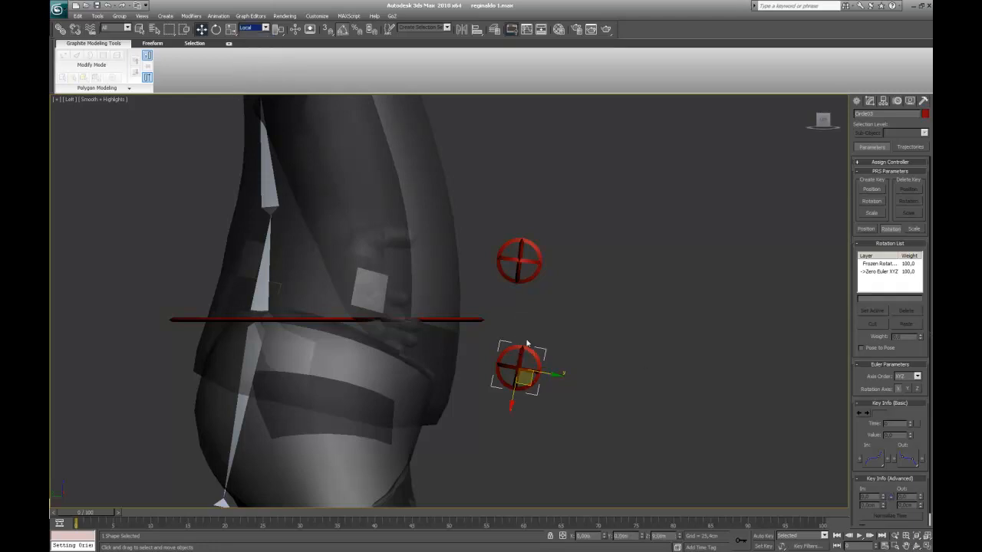
left_click(216, 29)
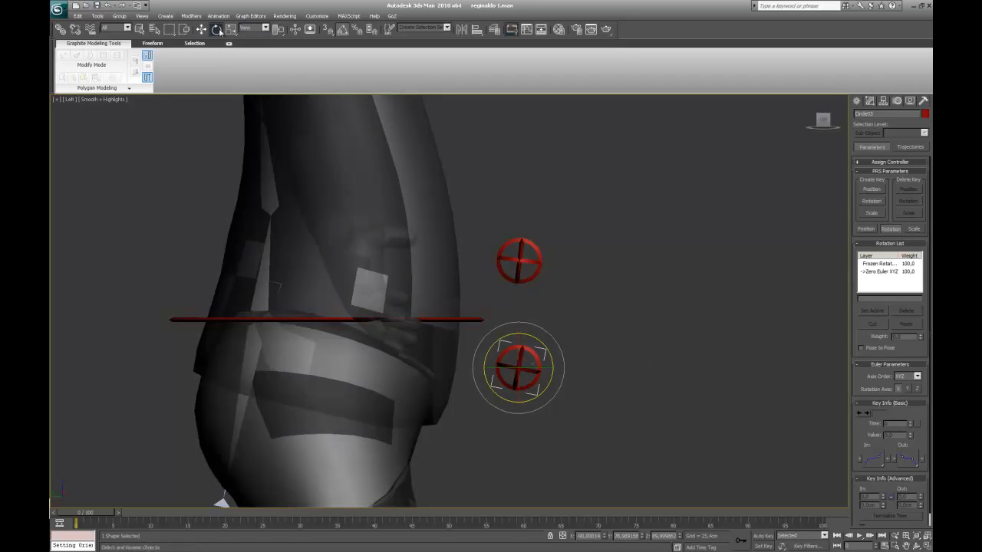
left_click(263, 29)
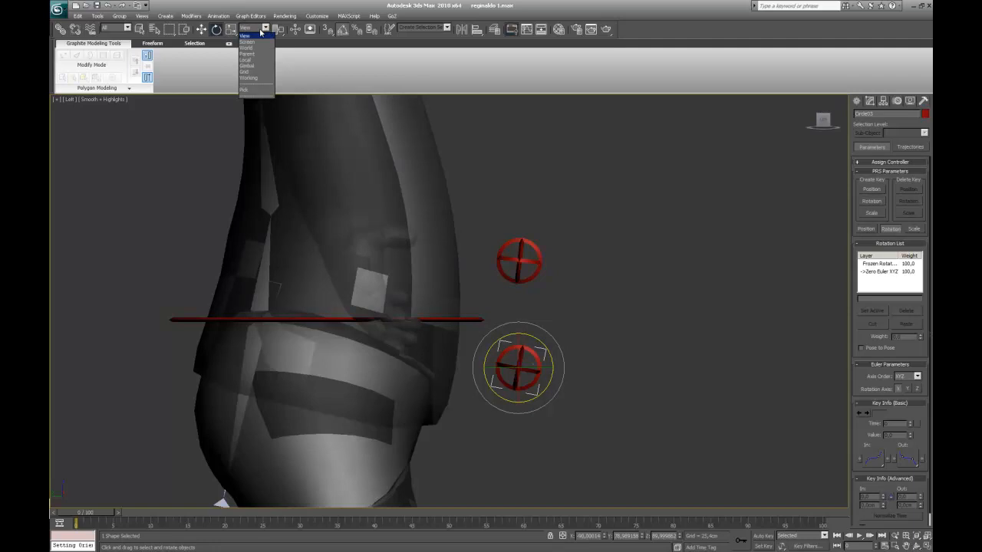
left_click(247, 59)
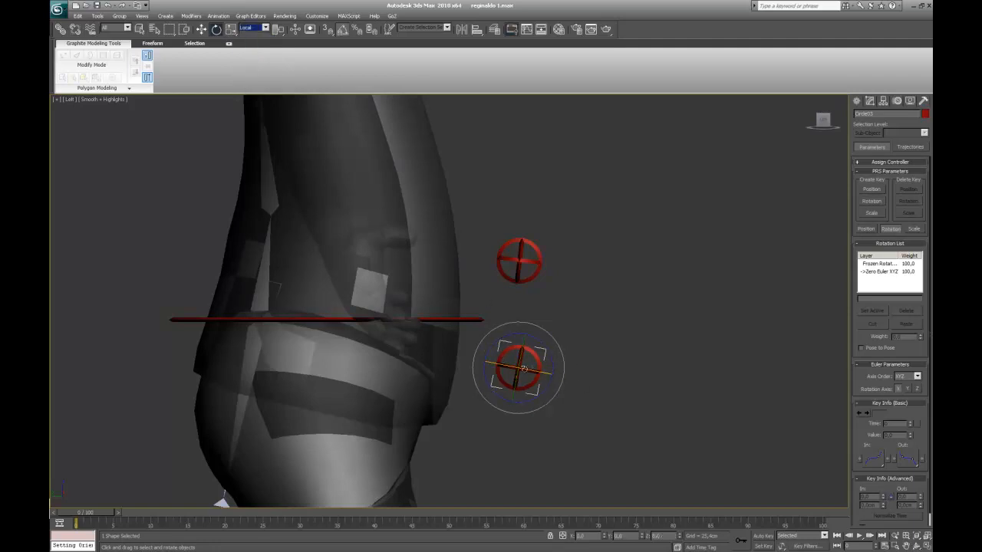
Step: Rotate the pelvis control in trial turns to test the pelvis bone's response, and undo each rotation
mouse_move(522, 353)
left_mouse_down()
mouse_move(526, 376)
mouse_move(570, 388)
mouse_move(534, 377)
mouse_move(548, 386)
left_mouse_up()
key("ctrl+z")
key("ctrl+z")
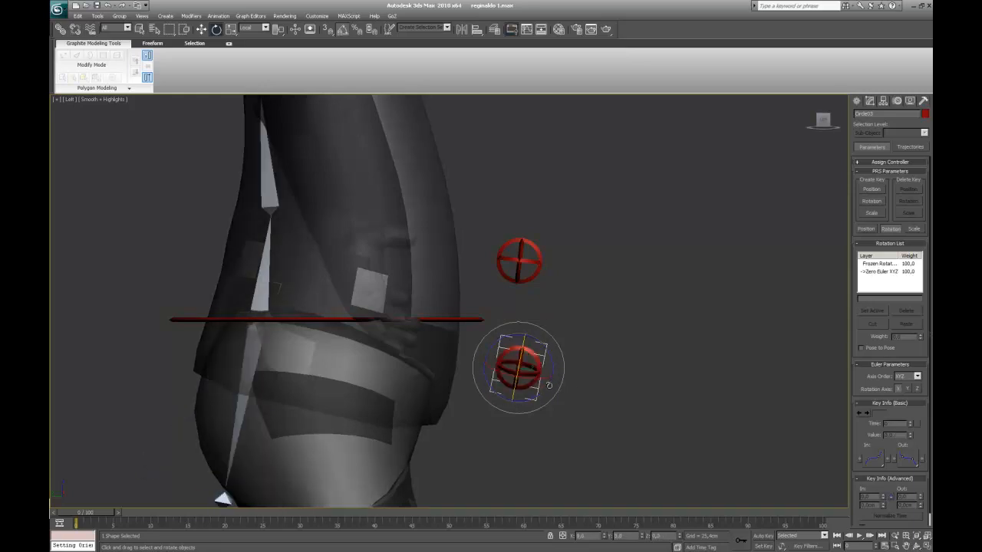
left_click(693, 386)
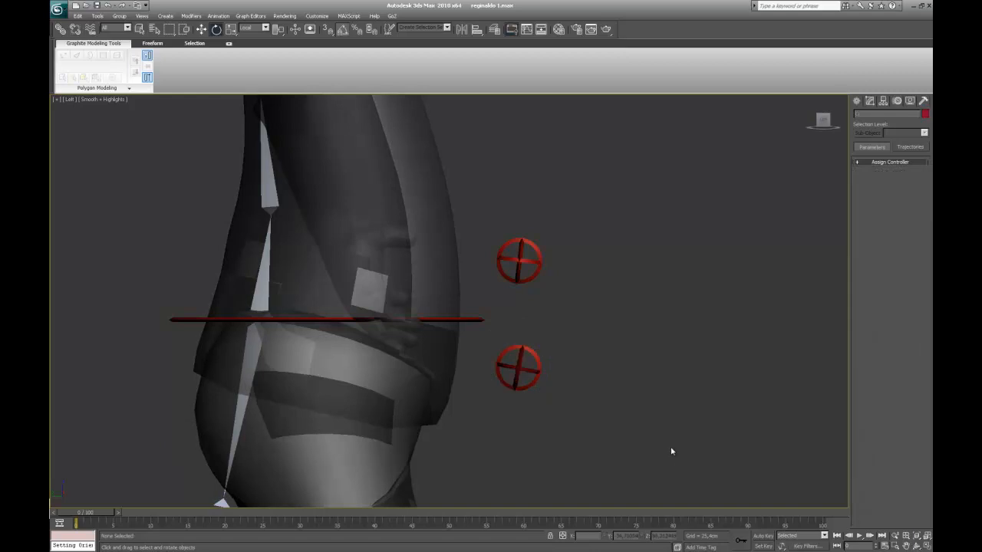
left_click(537, 371)
left_click_drag(537, 372, 592, 350)
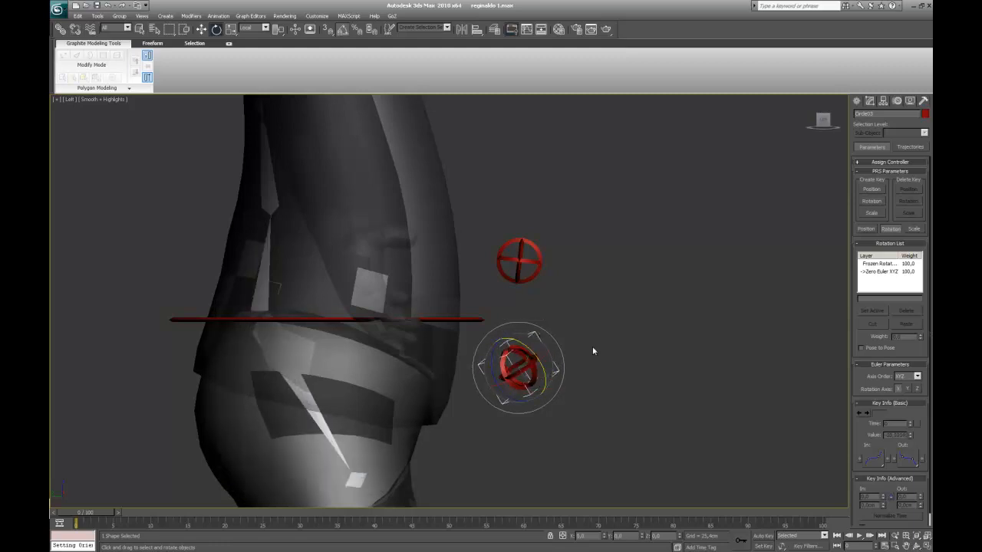
key("ctrl+z")
key("ctrl+z")
key("ctrl+z")
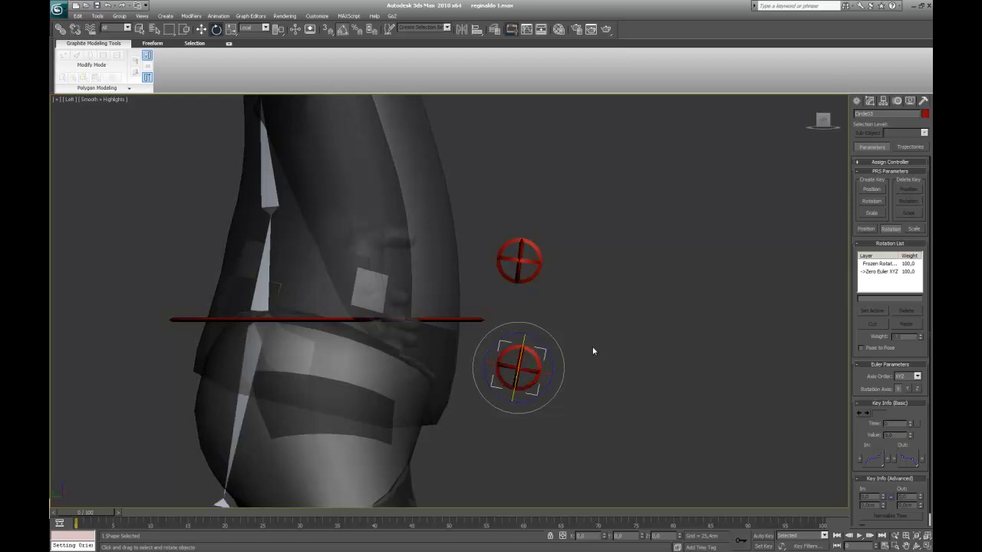
key("ctrl+z")
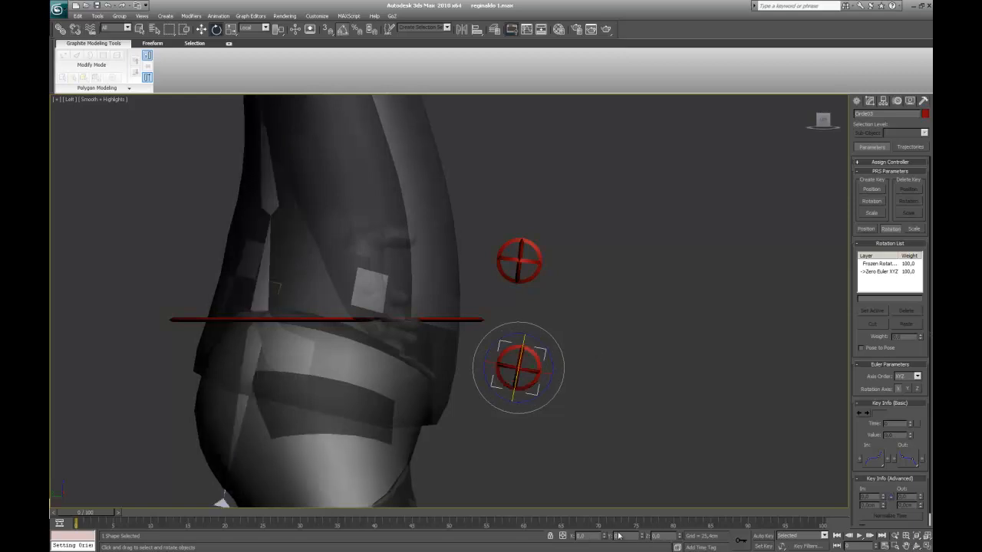
Step: Swing the pelvis bone backwards by rotating the pelvis control once more, undo the rotation and clear the selection
left_click_drag(523, 356, 543, 389)
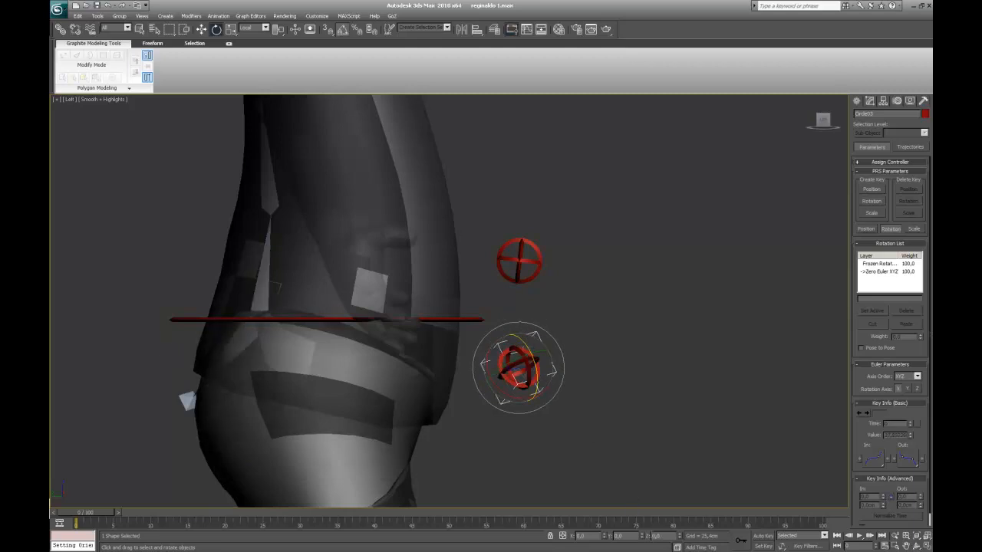
left_click(649, 417)
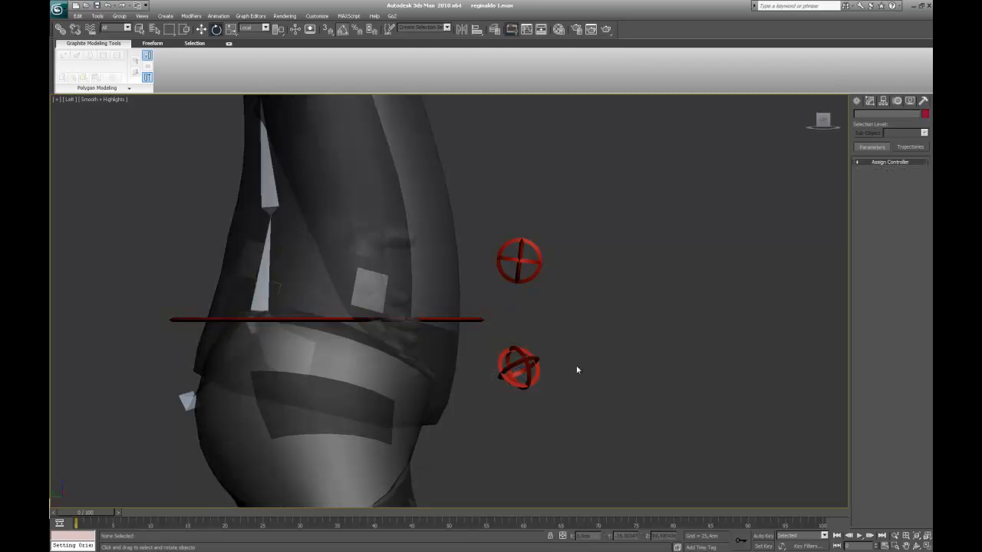
left_click(522, 361)
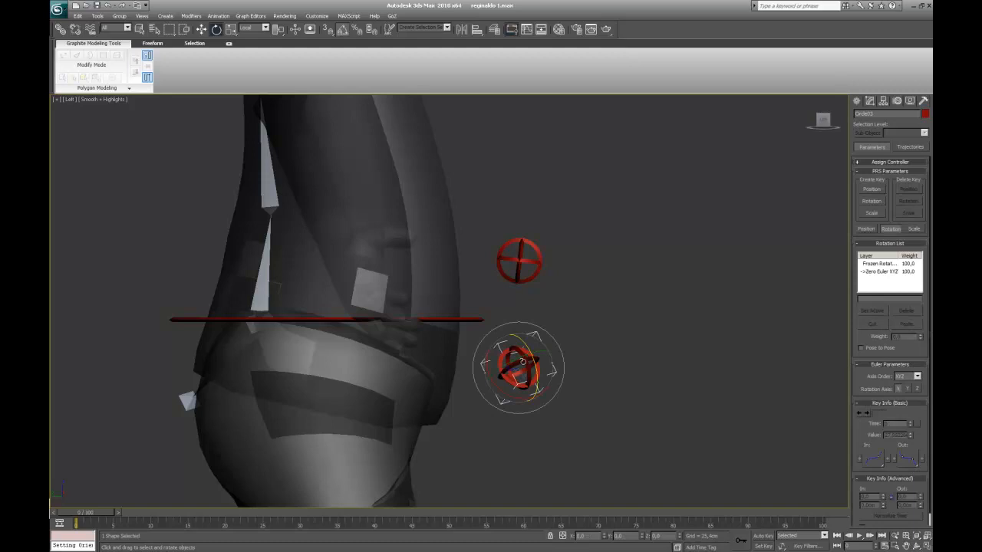
key("ctrl+z")
key("ctrl+z")
key("ctrl+z")
key("ctrl+z")
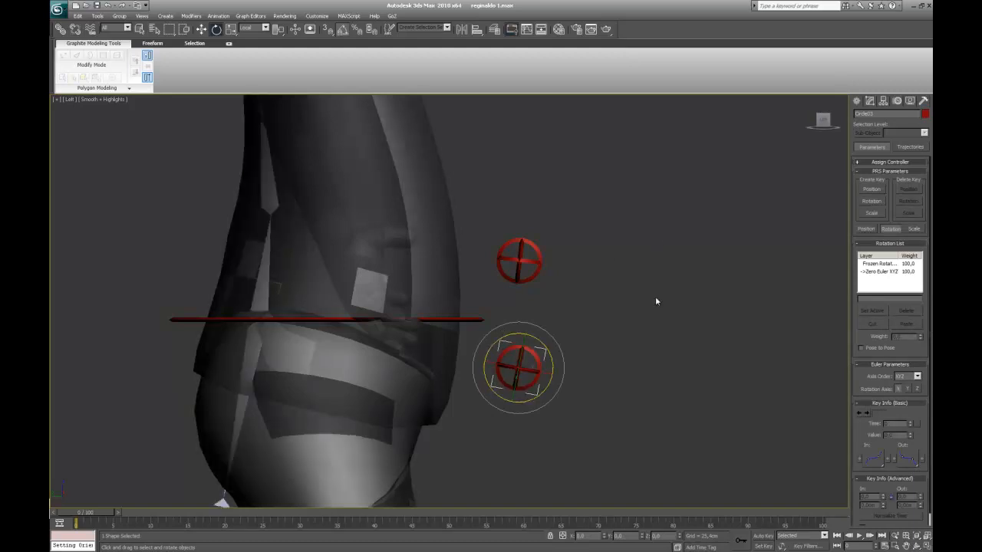
left_click(669, 340)
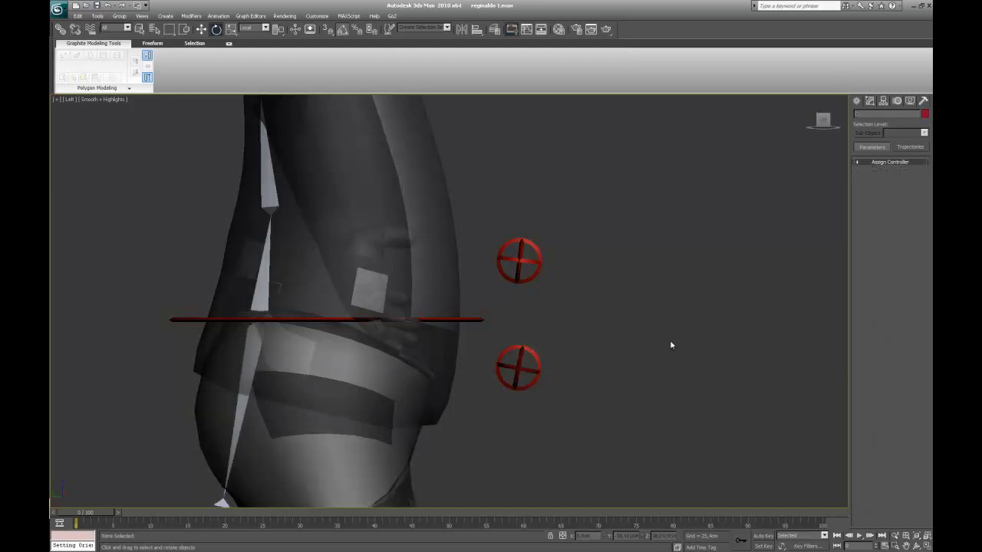
Step: Apply an Orientation Constraint from the lowest spine bone, just above the waist circle, to the belly control
left_click(521, 375)
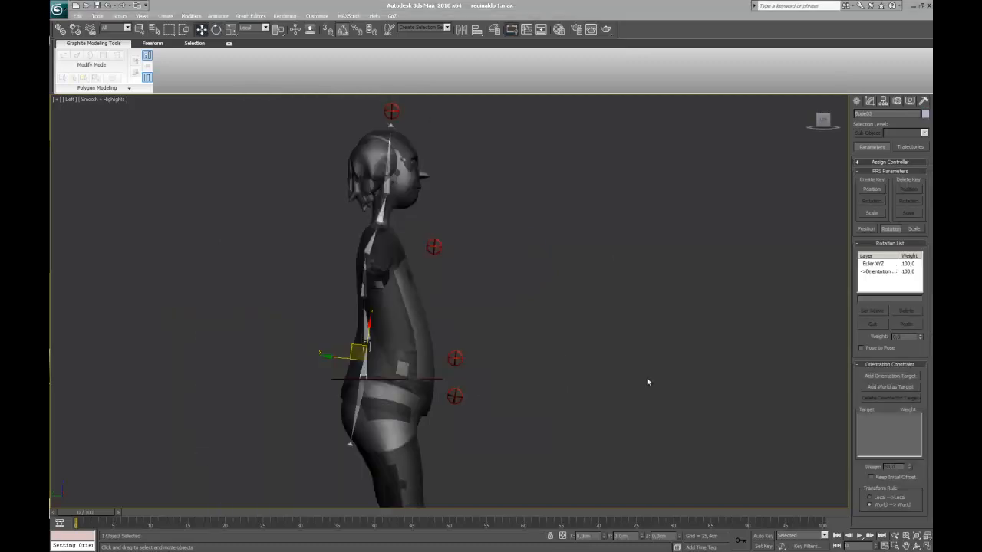
left_click(639, 380)
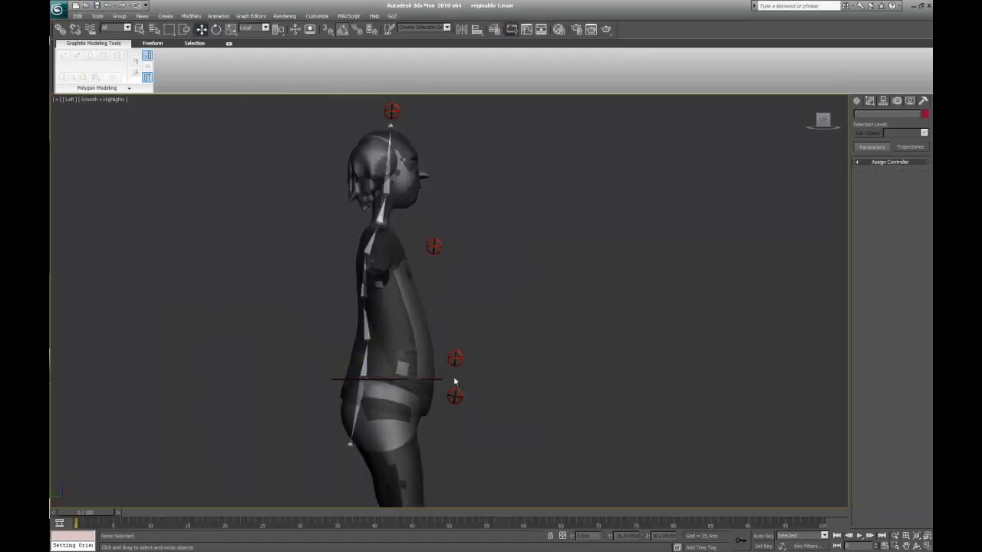
left_click(365, 357)
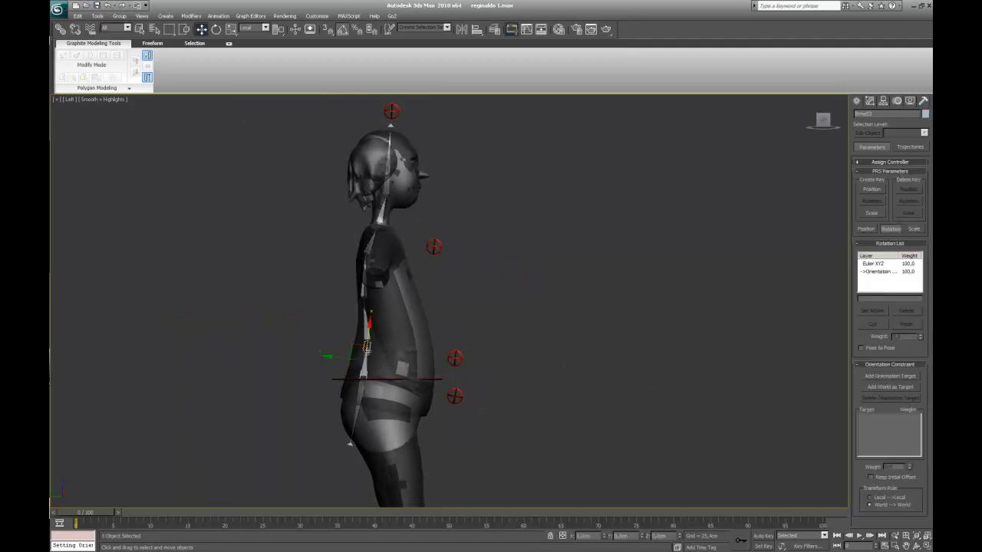
left_click(218, 16)
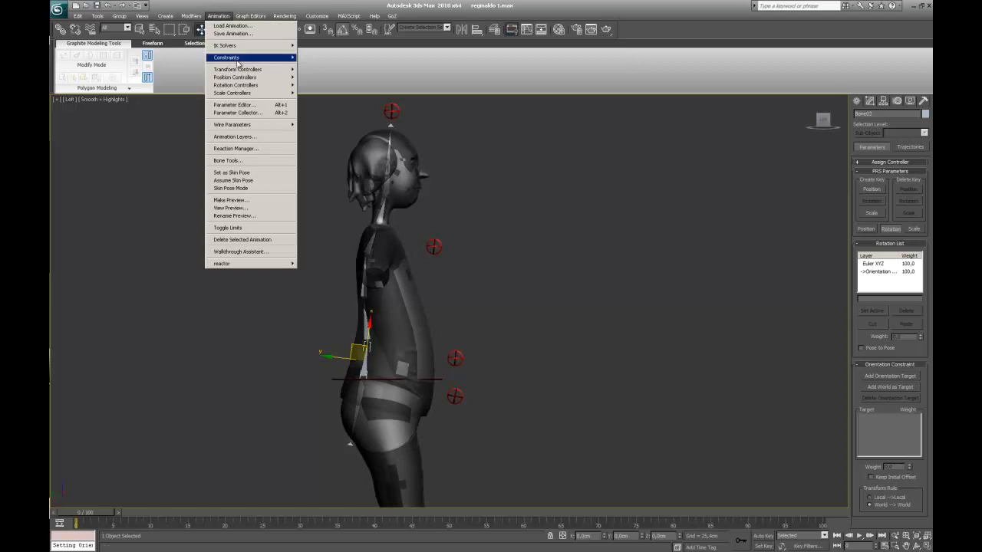
mouse_move(239, 60)
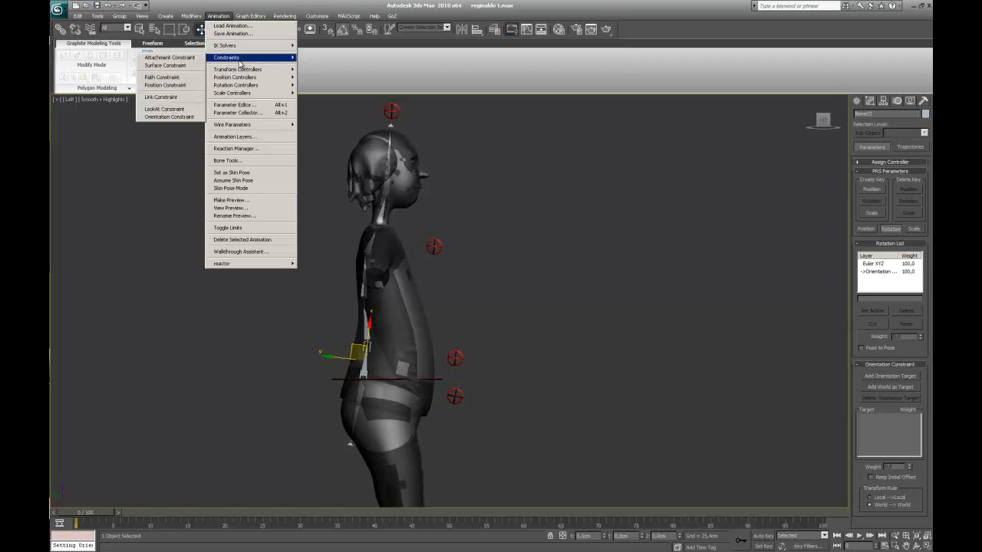
left_click(172, 116)
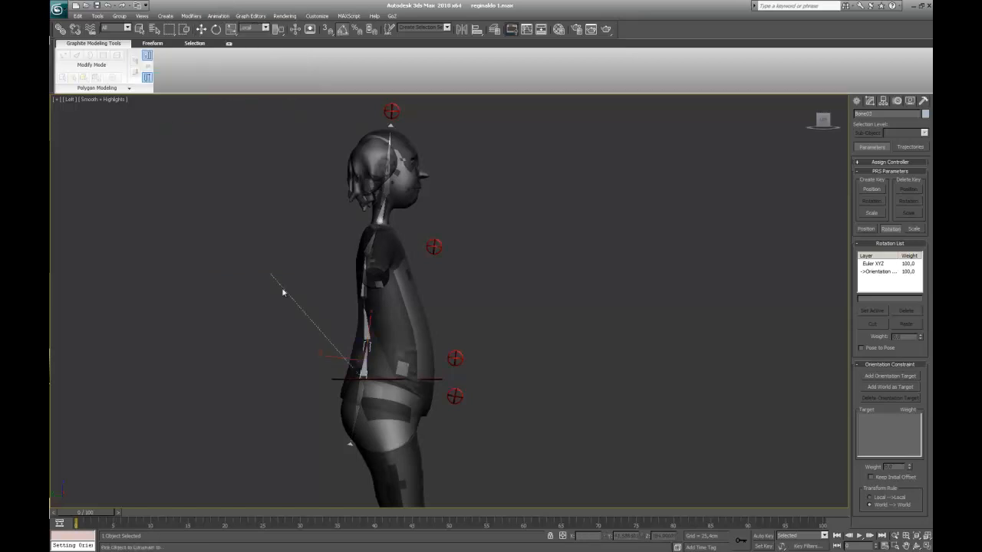
left_click(457, 358)
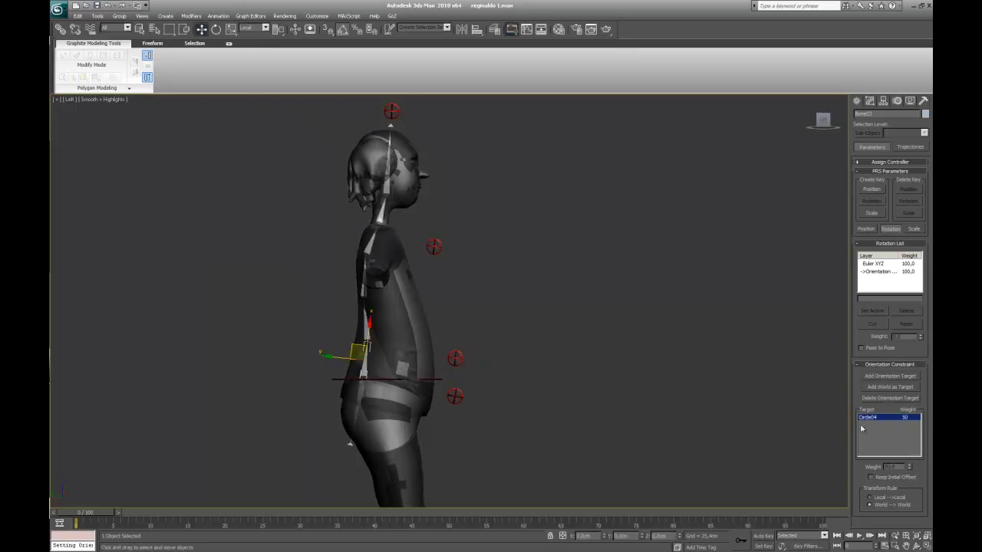
Step: Test-rotate the belly control to check the spine's response, cancel the rotation and reselect the lowest spine bone
left_click(216, 29)
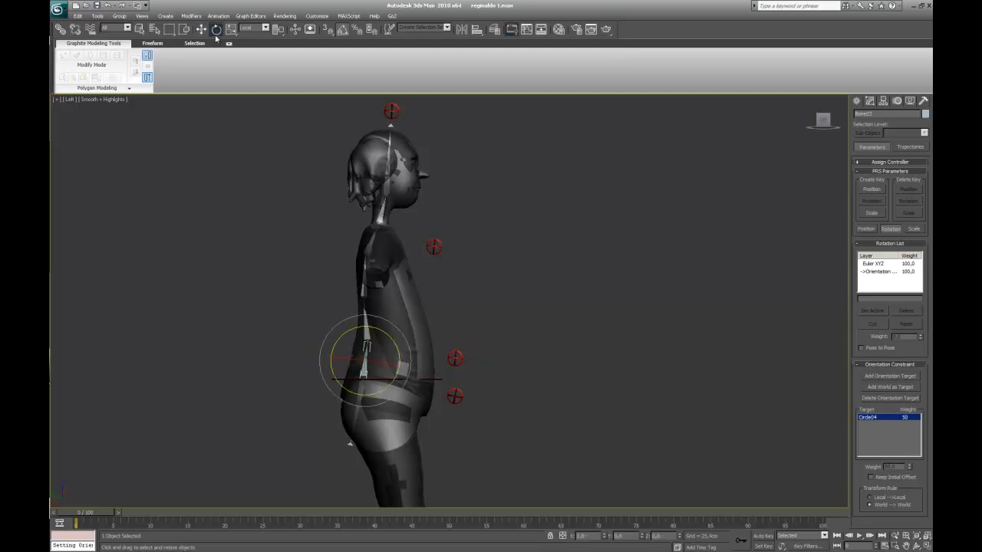
left_click(457, 358)
left_click_drag(475, 335, 354, 365)
right_click(354, 365)
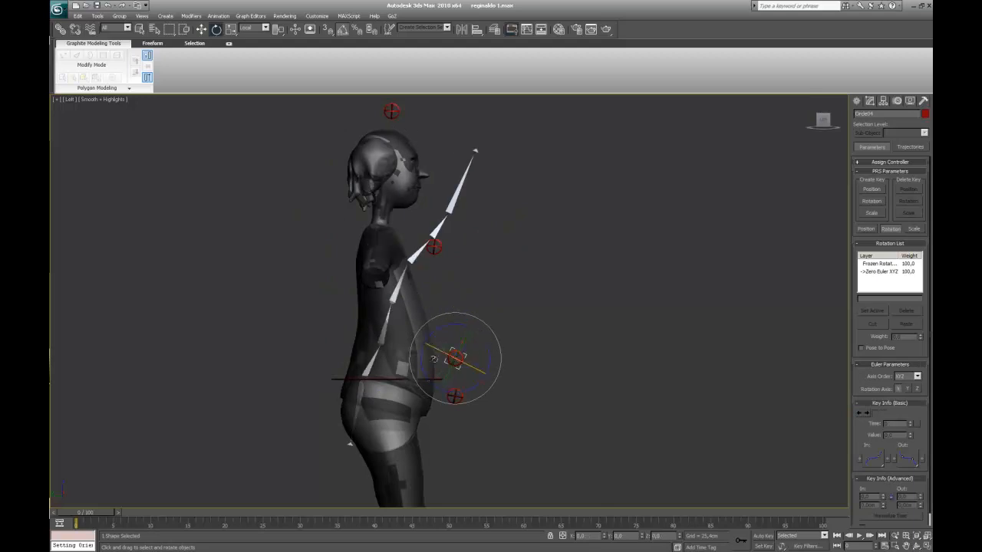
left_click(367, 349)
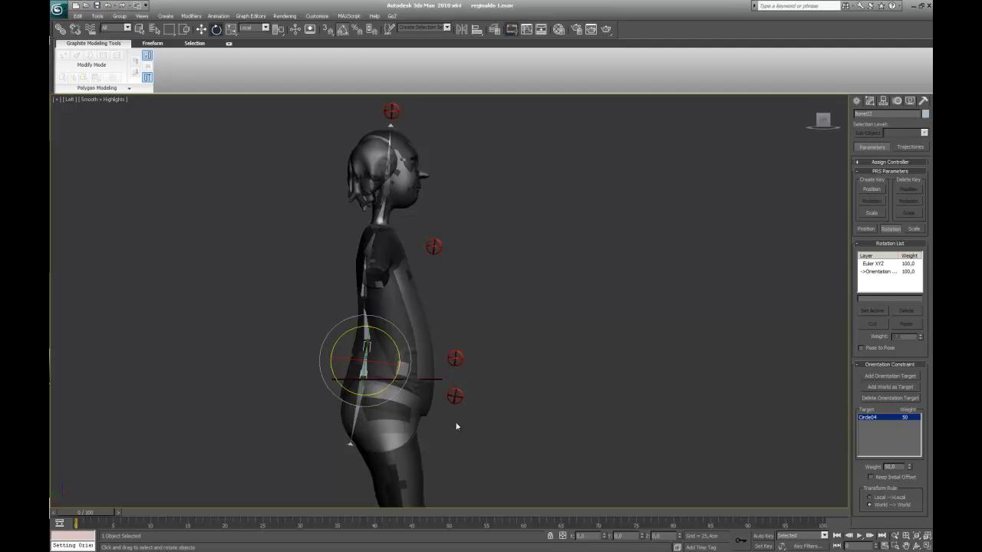
Step: Apply an Orientation Constraint from the second spine bone (Bone04) to the belly control, with Keep Initial Offset enabled
left_click(368, 328)
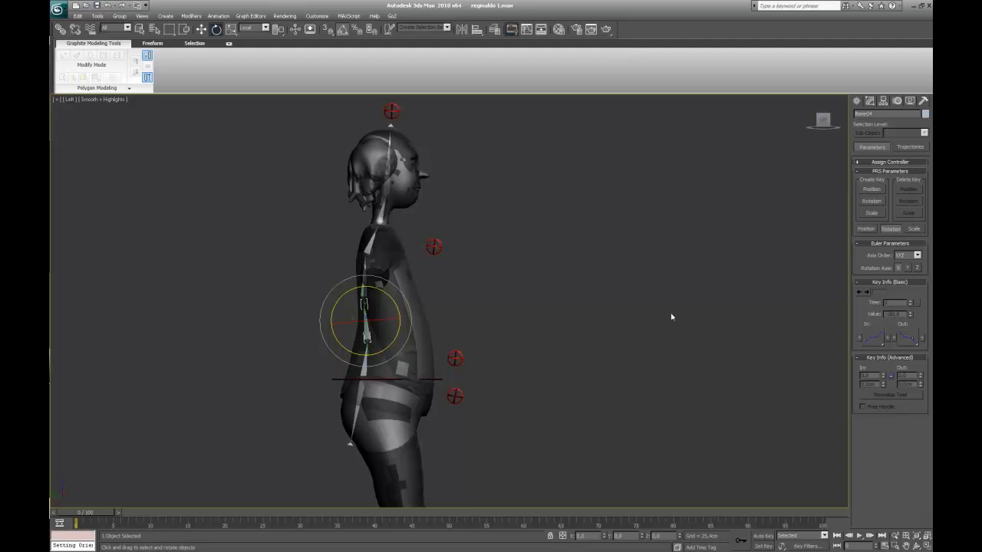
left_click(226, 15)
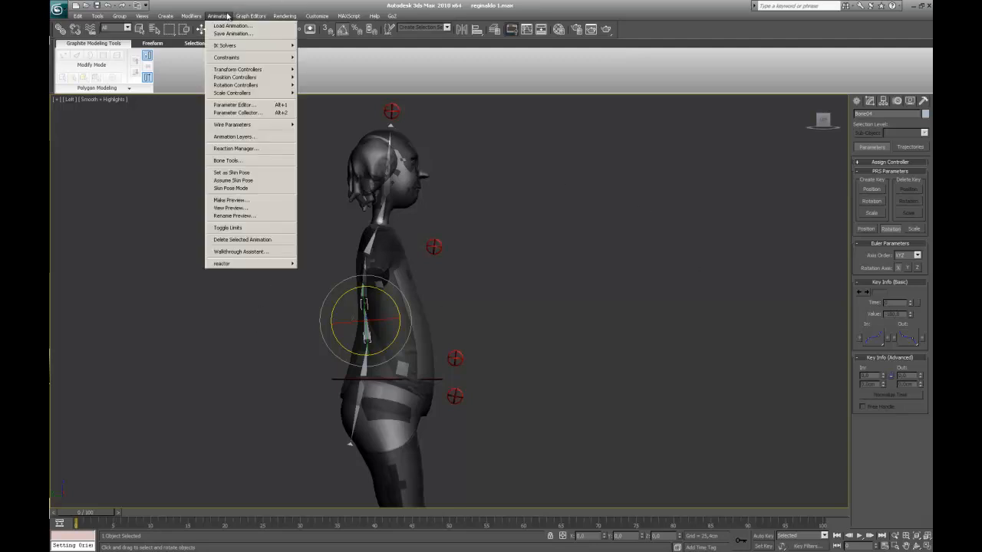
mouse_move(230, 58)
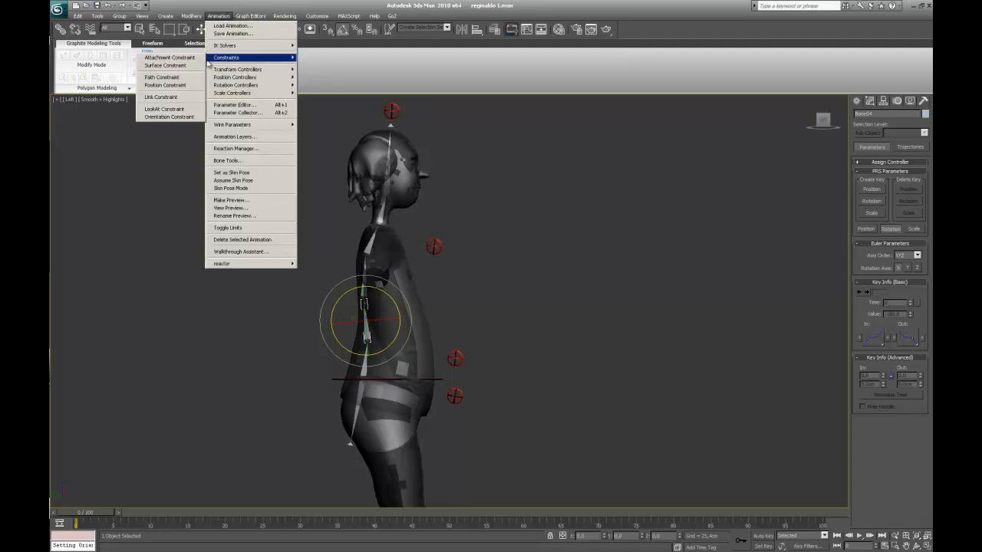
left_click(169, 116)
left_click(455, 360)
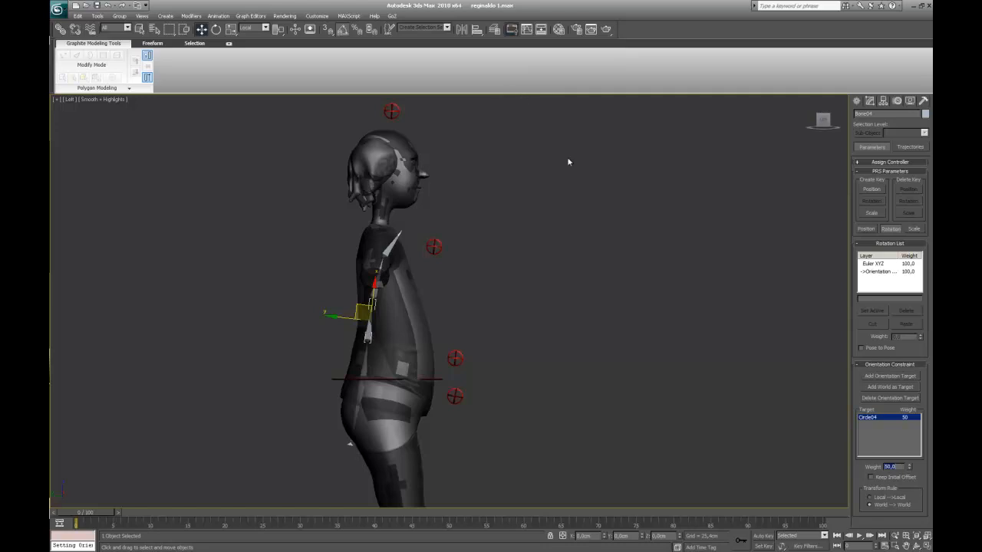
left_click(871, 477)
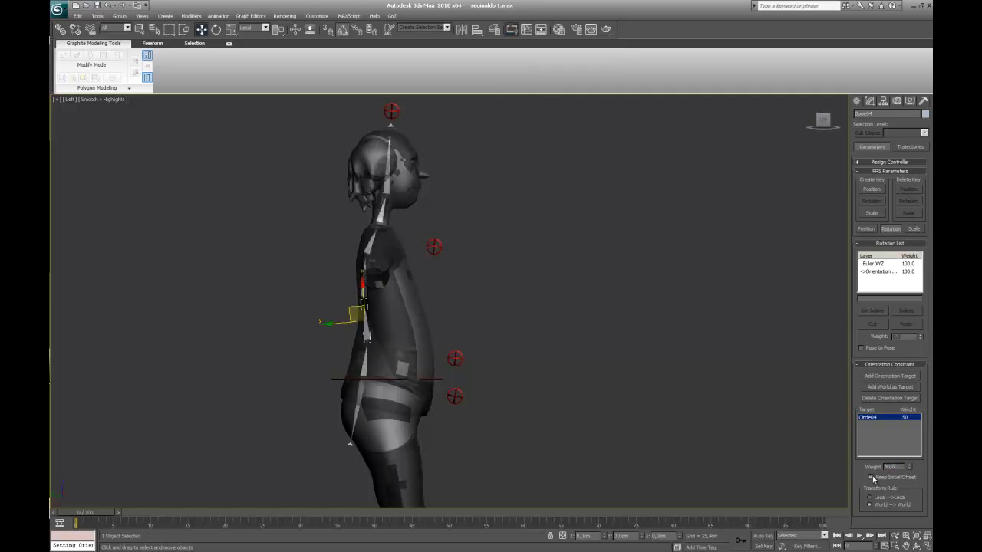
Step: Add the chest control as a second orientation target for the second spine bone
middle_click_drag(550, 357, 572, 327)
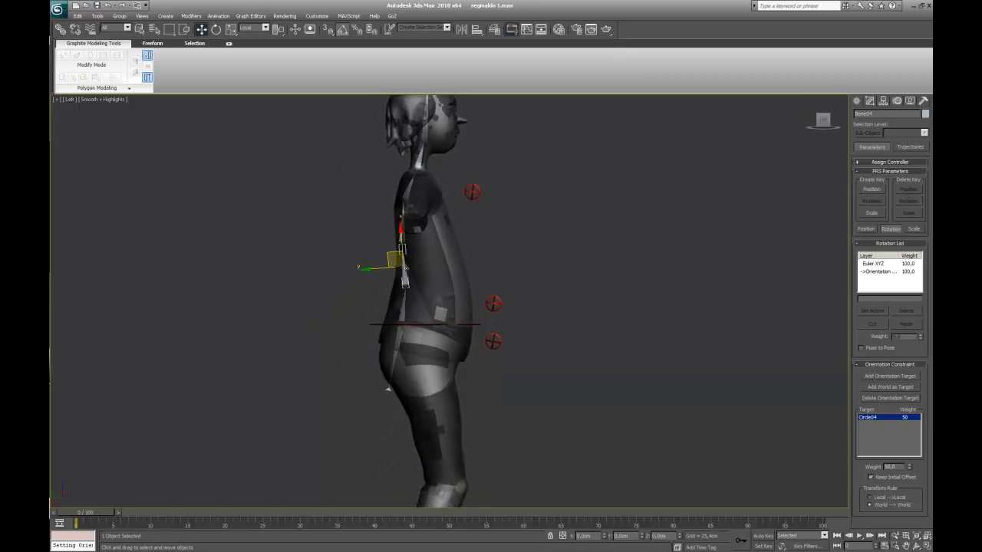
left_click(890, 376)
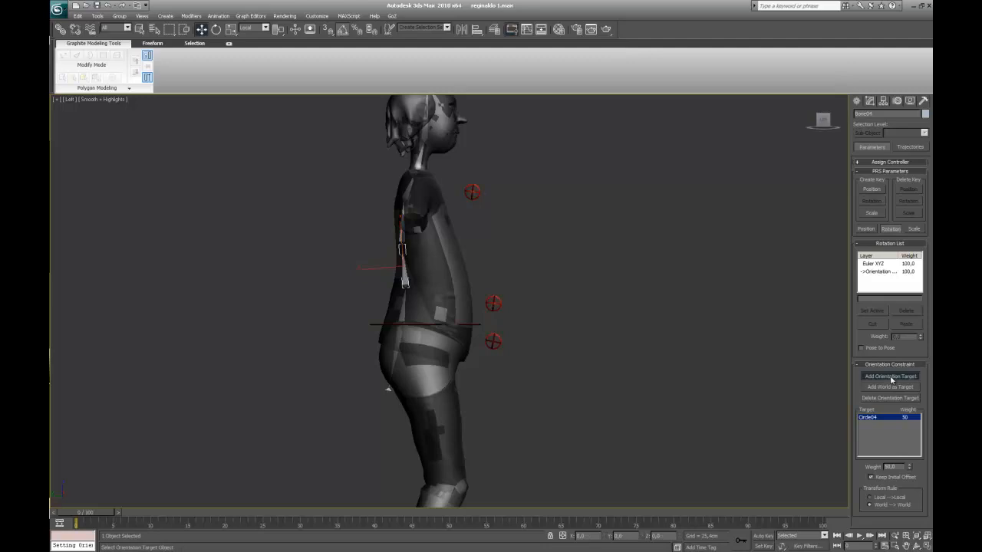
left_click(471, 191)
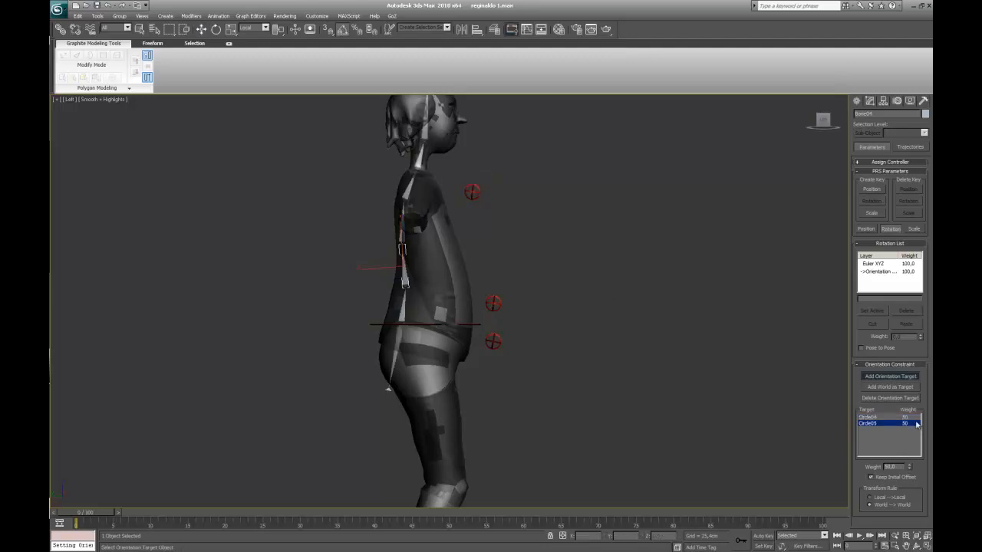
Step: Set the second spine bone's target weights to 66 for the belly control and 33,5 for the chest control
left_click(876, 418)
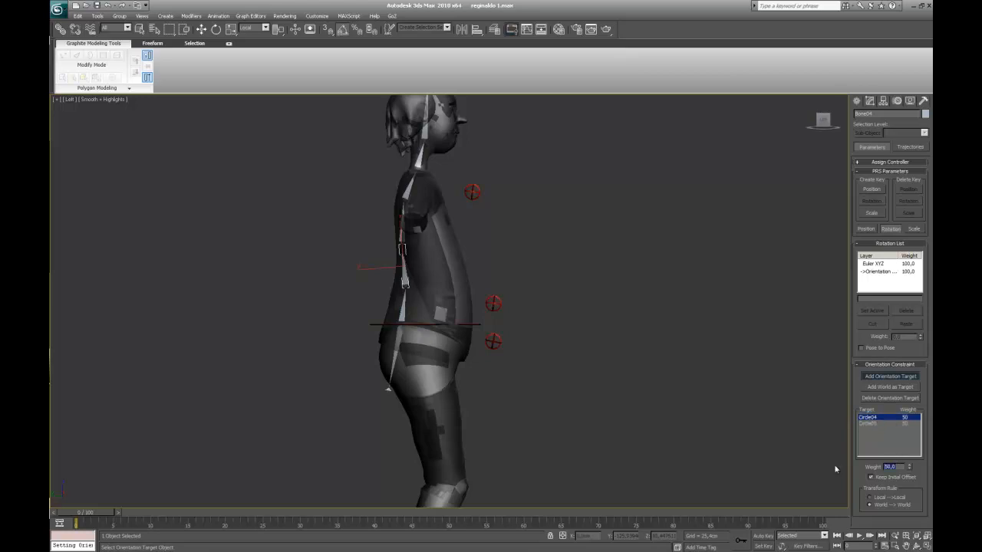
key("Return")
left_click(866, 424)
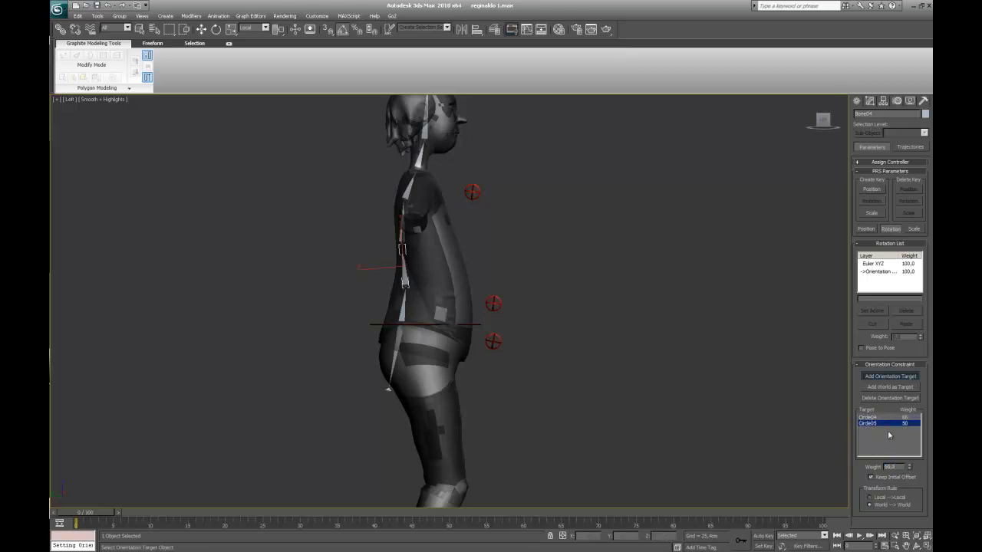
type("33,5")
key("Return")
left_click(870, 375)
Step: Apply an Orientation Constraint from the third spine bone (Bone05) to the belly control and add the chest control as second target
left_click(401, 228)
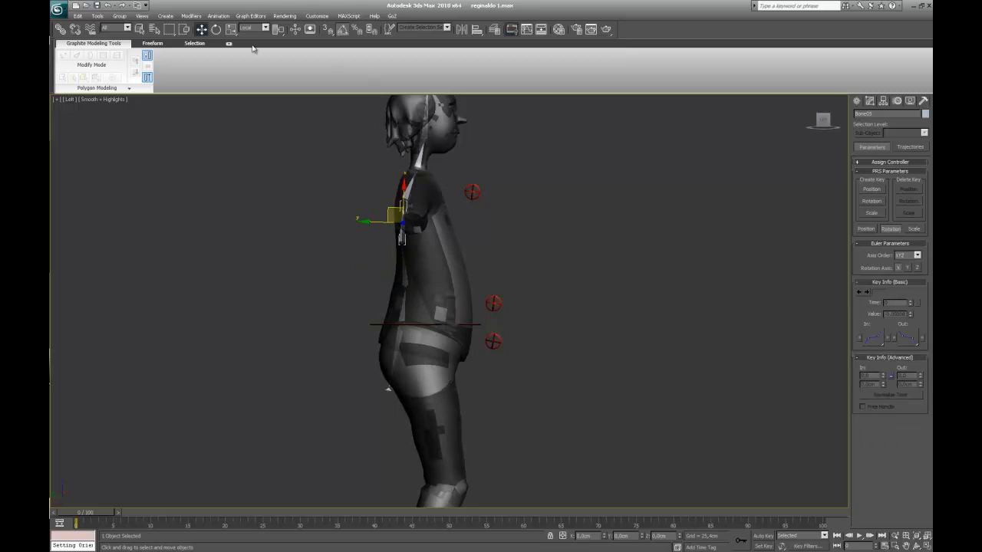
left_click(218, 16)
mouse_move(246, 57)
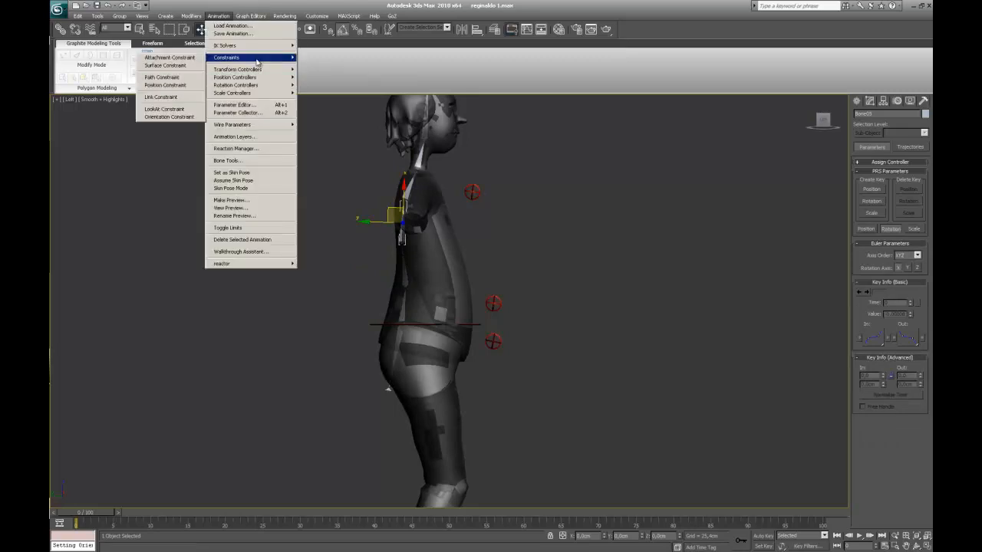
left_click(170, 117)
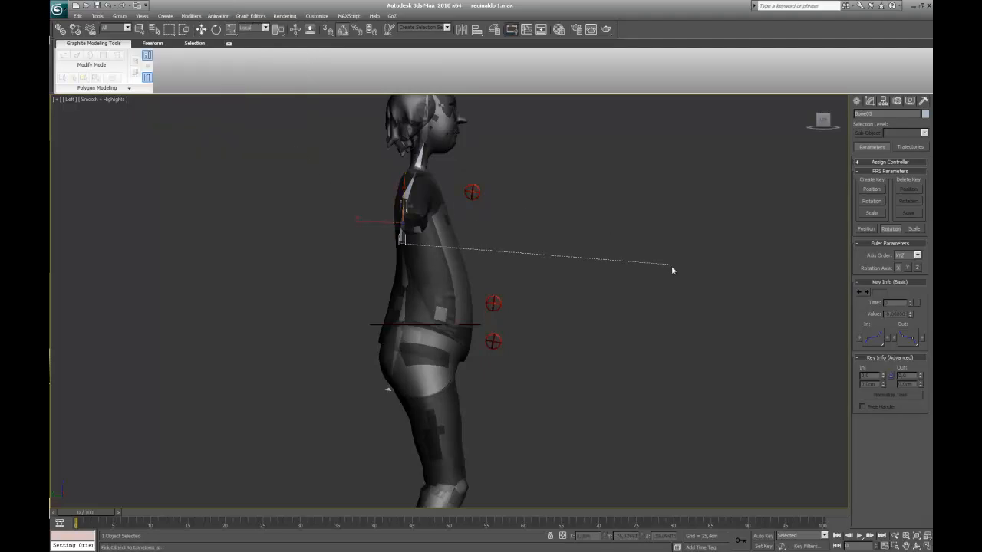
left_click(491, 304)
left_click(889, 376)
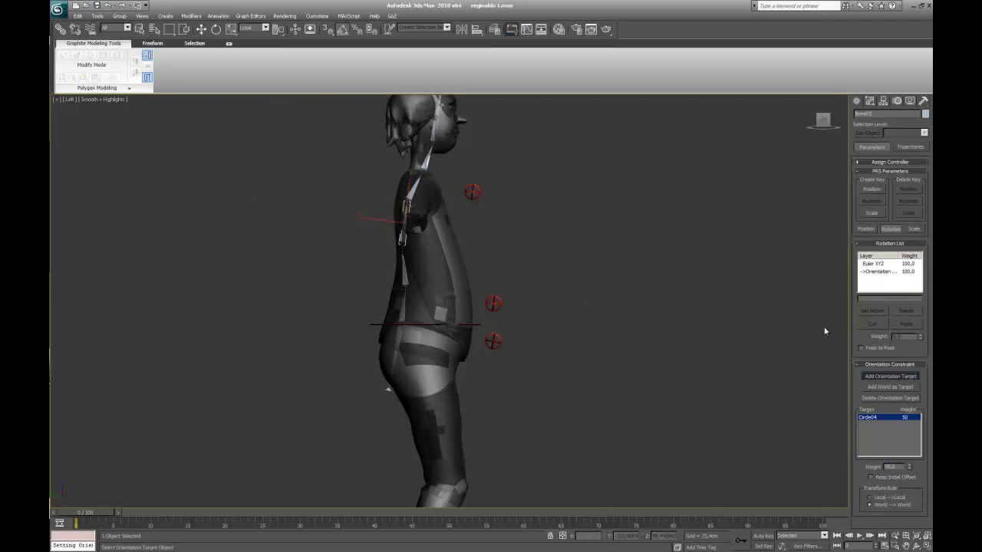
left_click(473, 190)
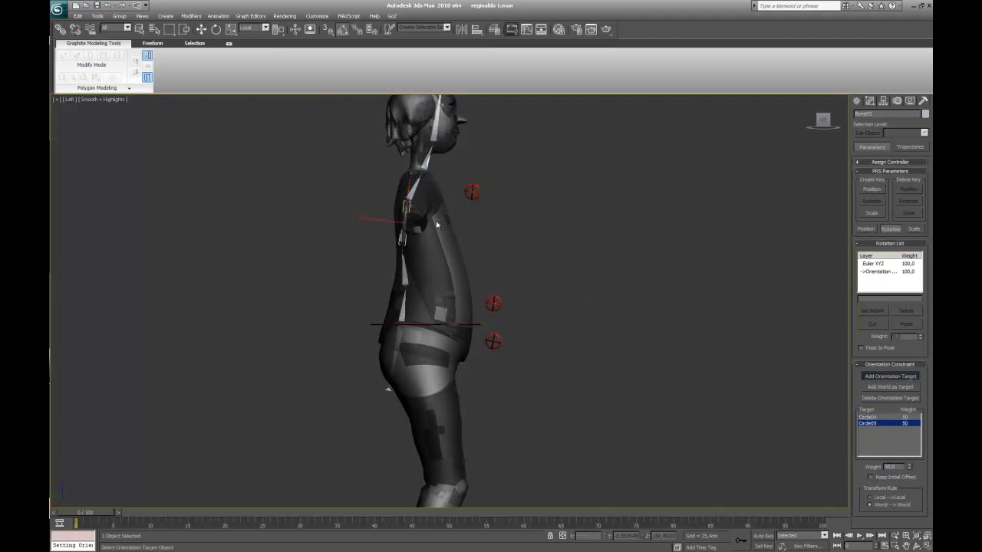
Step: Enable Keep Initial Offset on the third spine bone's constraint and set its target weights to 33 for the belly control and 66,5 for the chest control
left_click(884, 479)
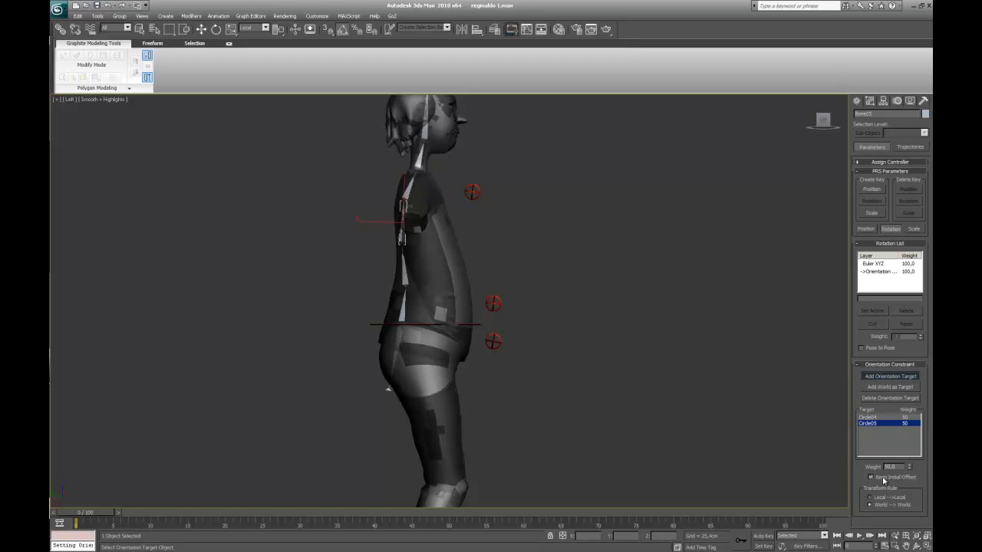
left_click(874, 417)
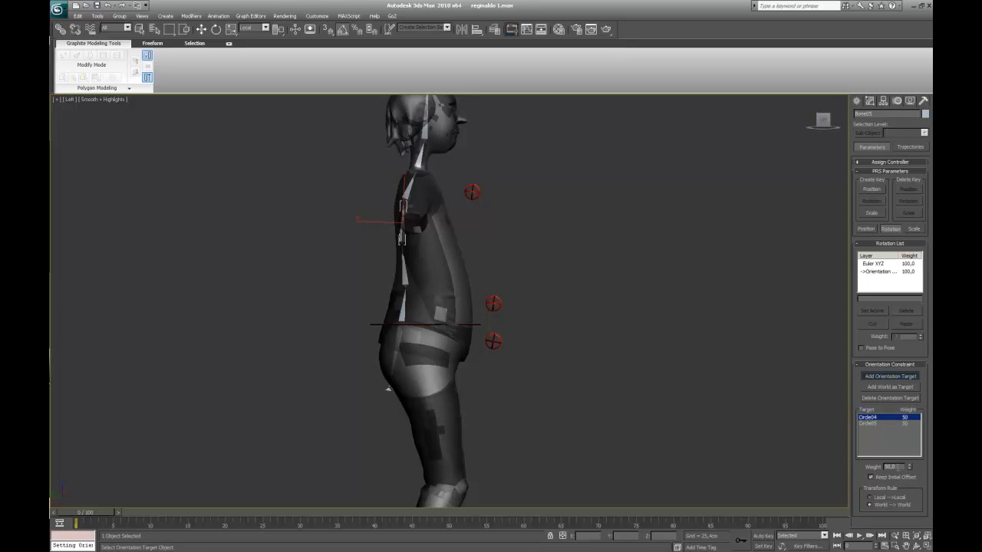
type("30")
left_click(867, 424)
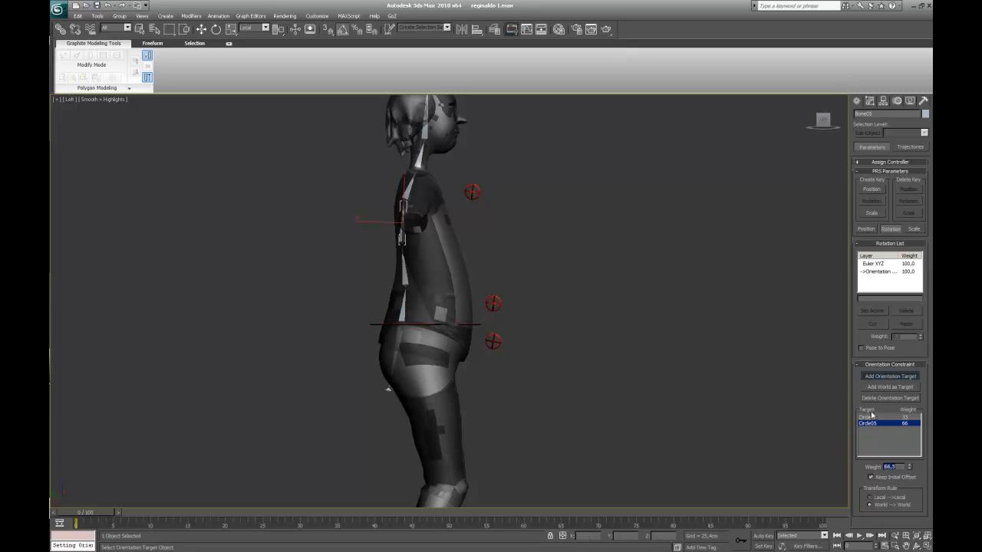
left_click(889, 377)
left_click(489, 304)
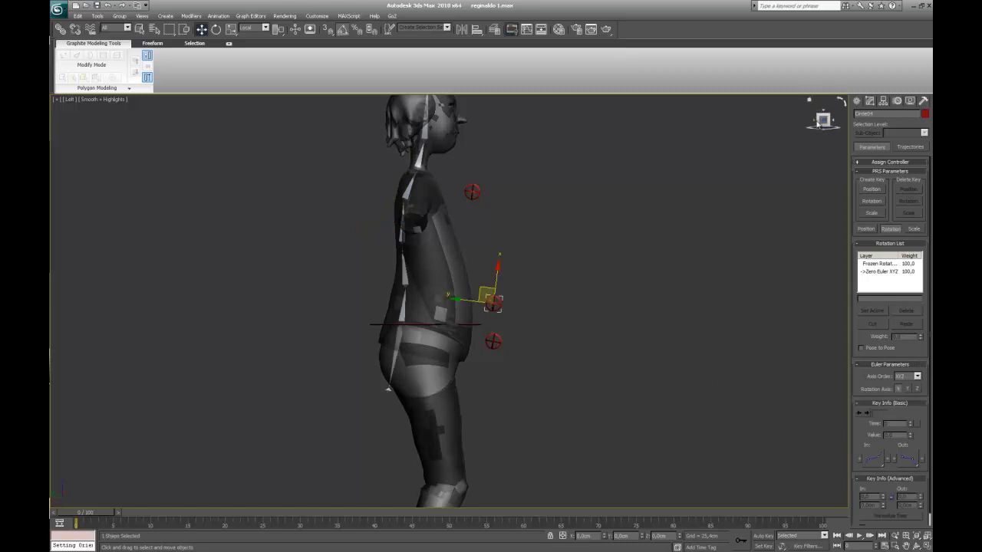
left_click(400, 232)
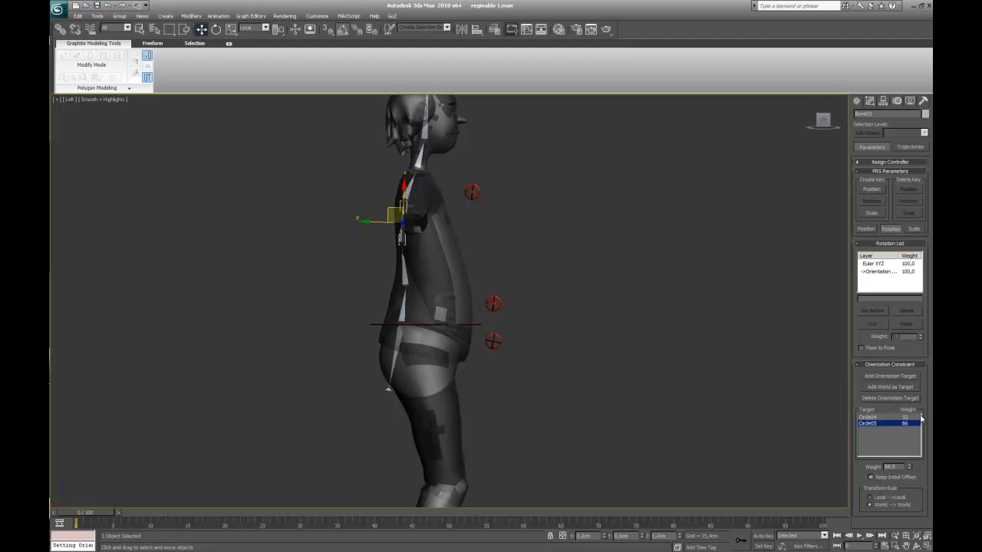
Step: Apply an Orientation Constraint from the upper spine bone (Bone06) to the chest control, with Keep Initial Offset enabled
left_click(428, 234)
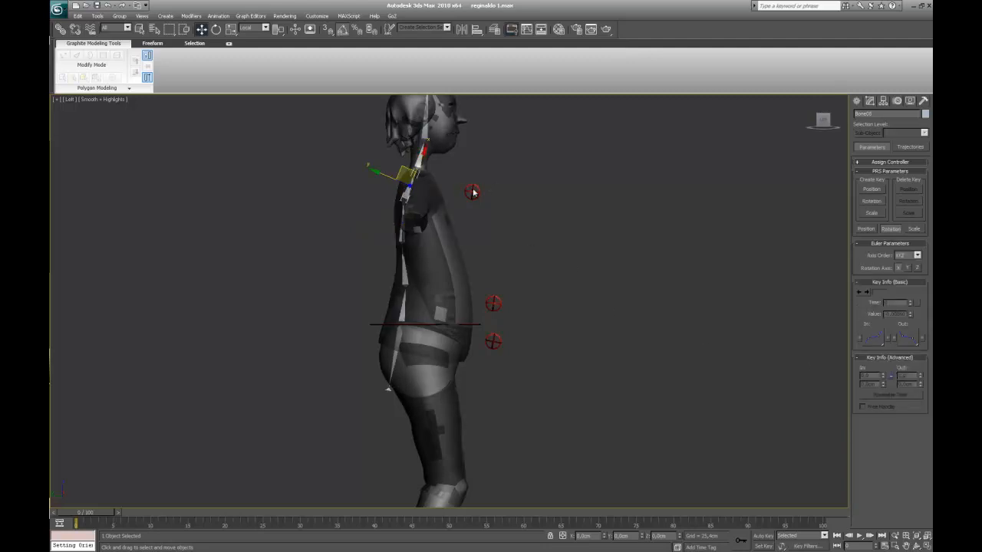
left_click(217, 15)
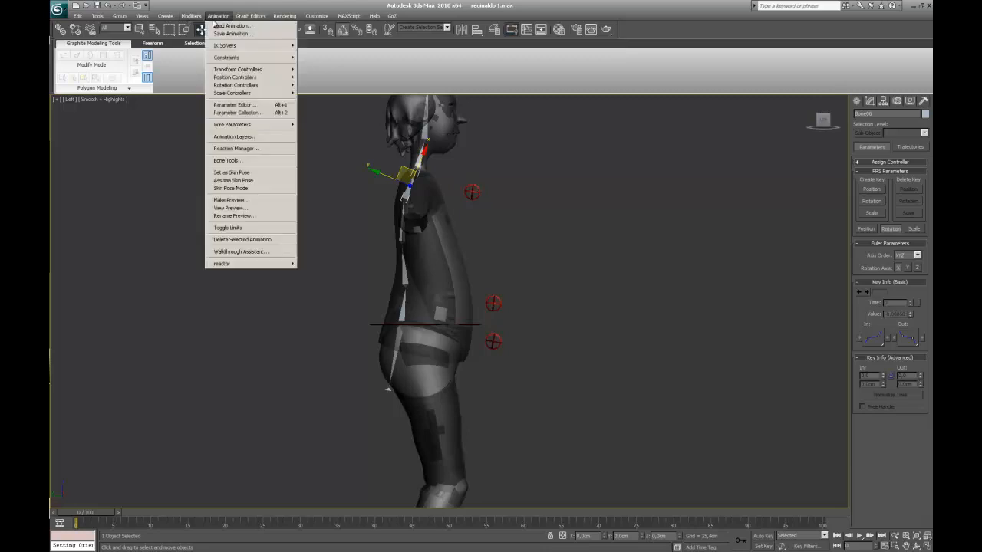
mouse_move(234, 58)
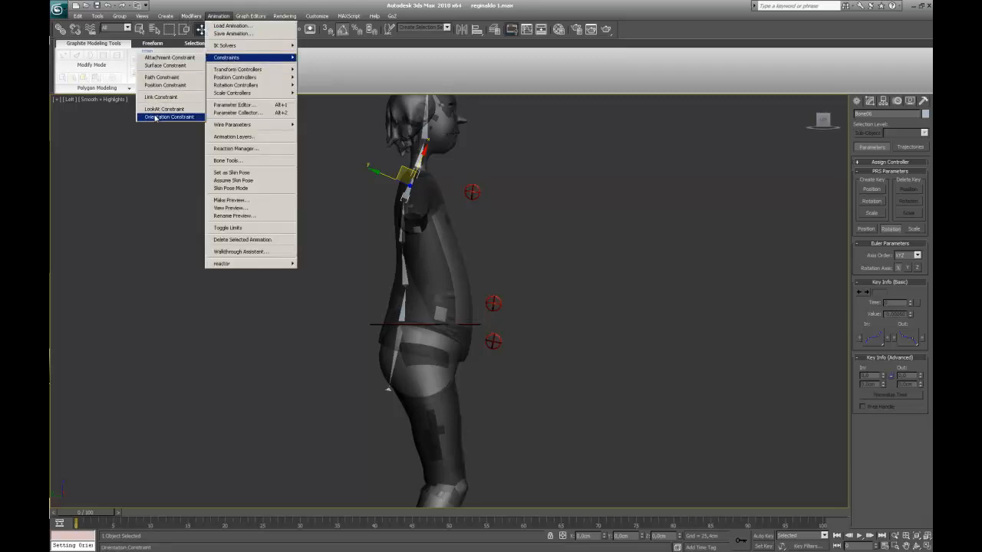
left_click(169, 117)
left_click(472, 193)
middle_click_drag(603, 314, 620, 368)
left_click(871, 477)
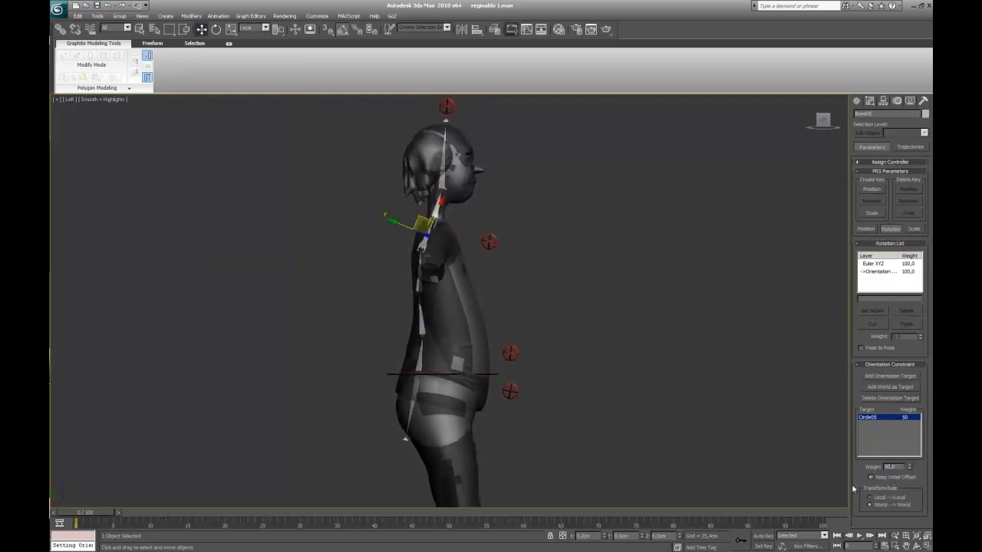
Step: Select the neck bone (Bone08) and switch the viewport to wireframe display
middle_click_drag(599, 290, 591, 354)
scroll(592, 353, "up", 3)
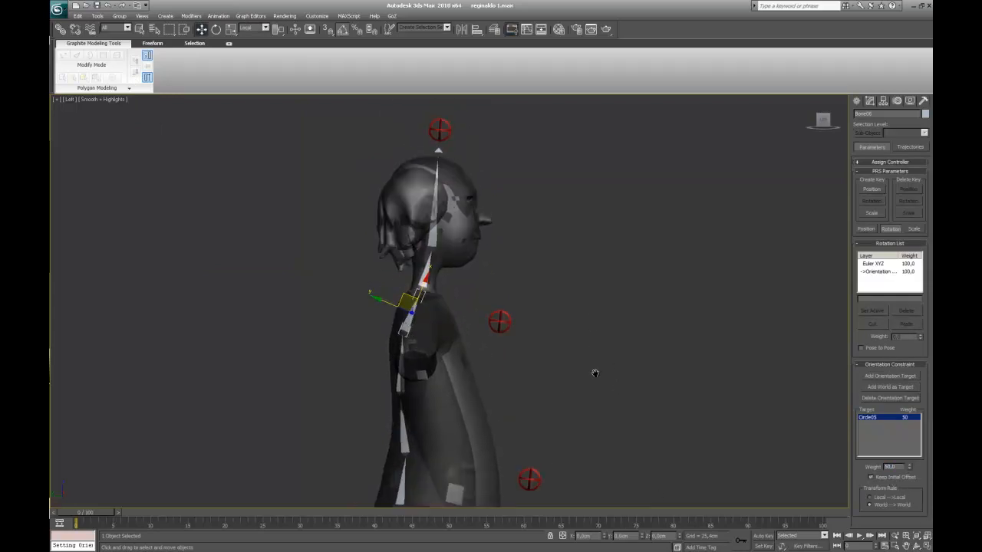
left_click(428, 284)
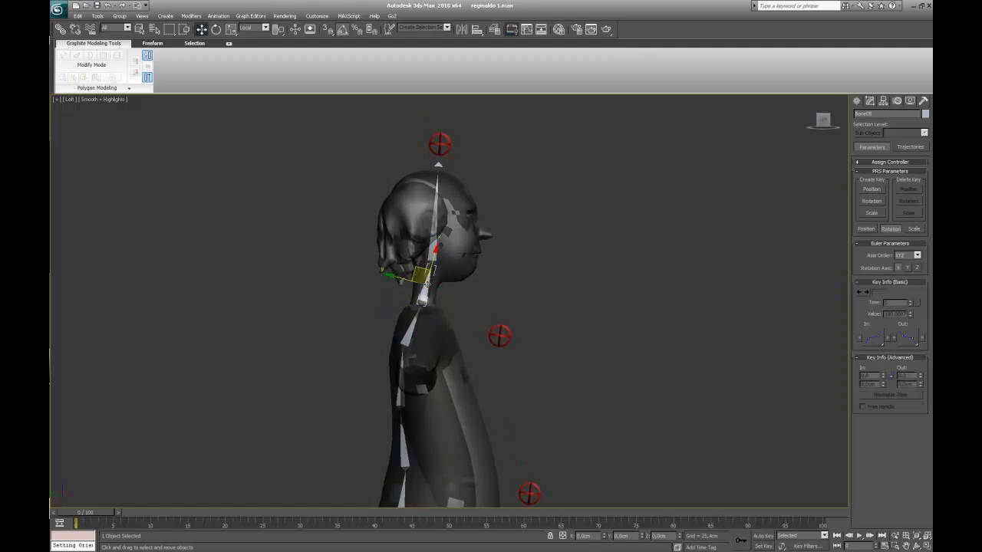
scroll(427, 284, "up", 4)
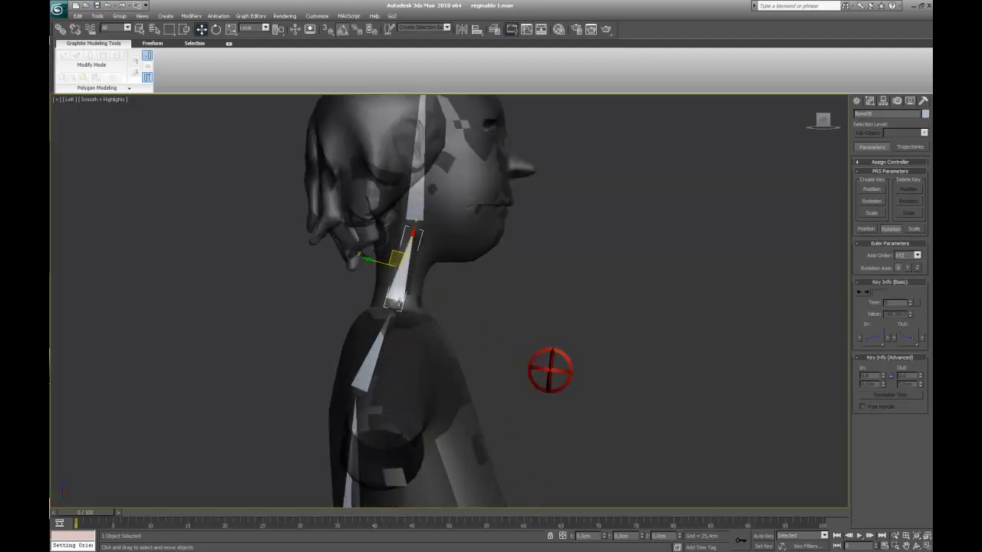
middle_click_drag(394, 304, 436, 407)
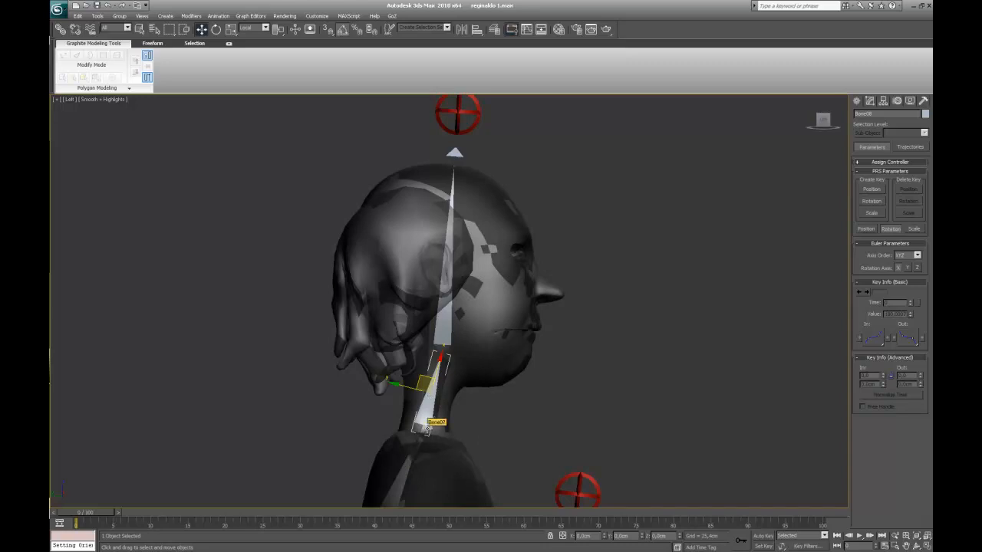
middle_click_drag(457, 441, 442, 414)
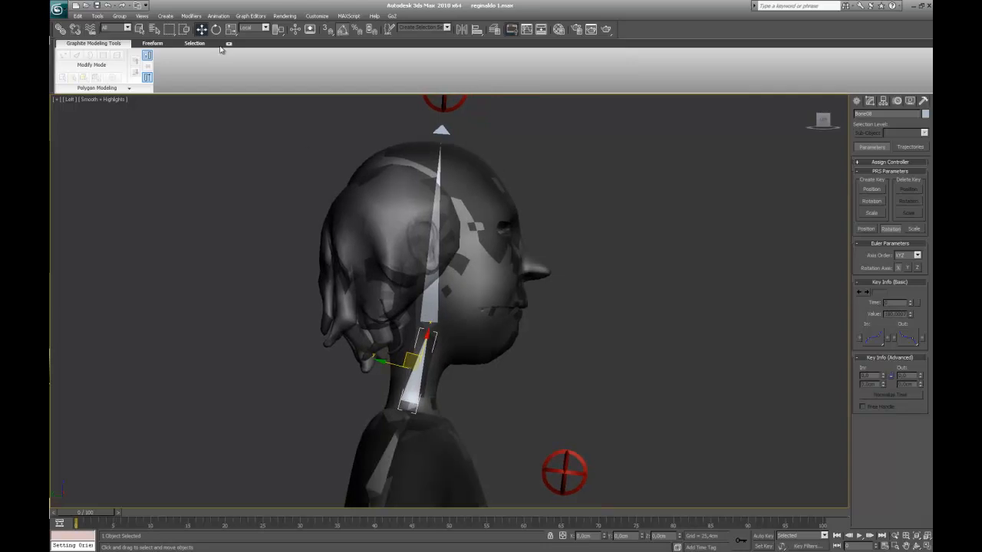
middle_click_drag(437, 415, 410, 366)
key("F3")
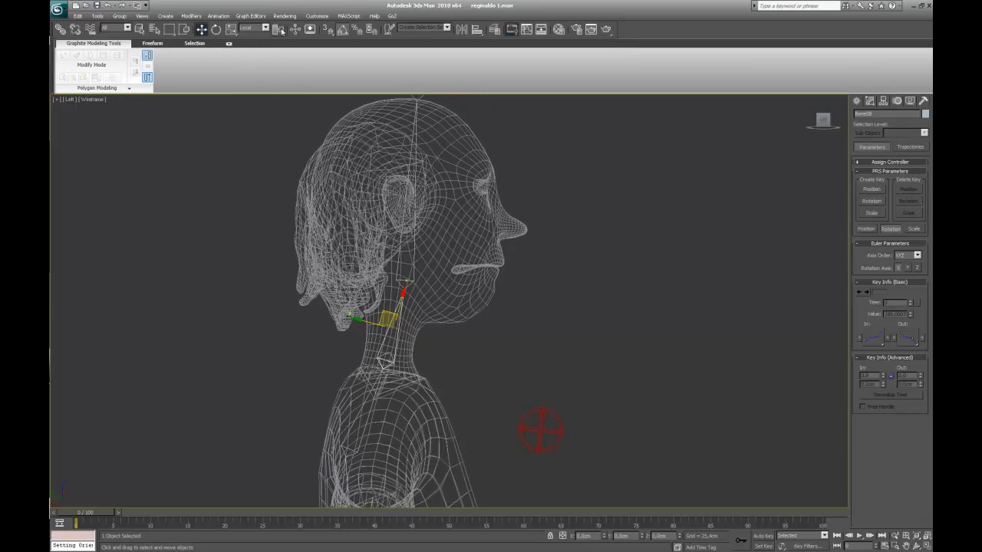
Step: Apply an Orientation Constraint from the neck bone (Bone08) to Bone07 at the neck's base, with Keep Initial Offset enabled
left_click(218, 16)
mouse_move(241, 62)
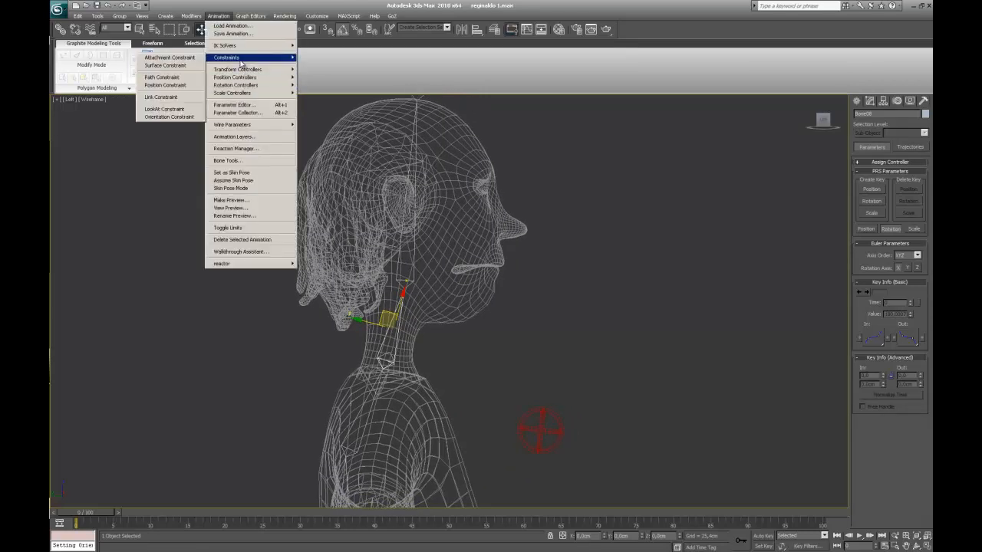
left_click(175, 119)
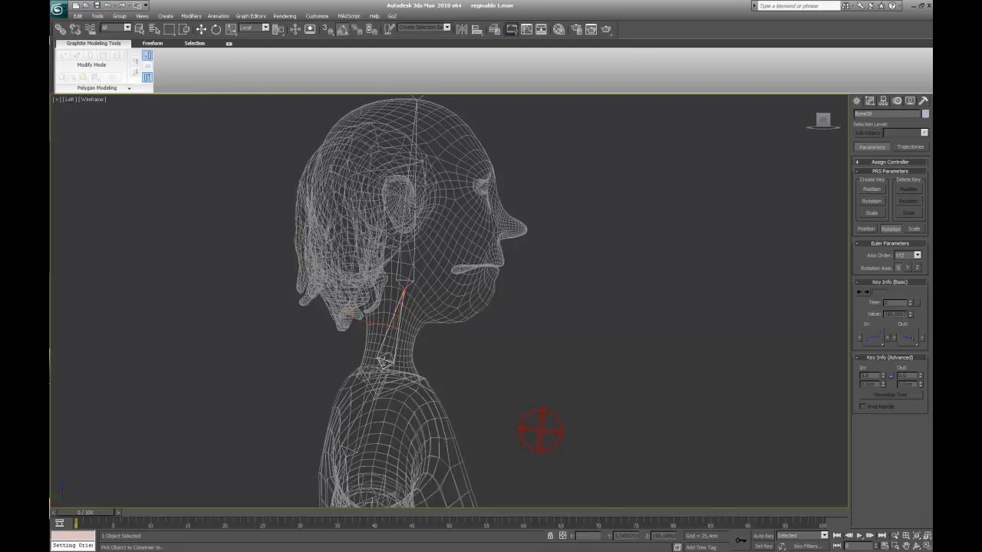
left_click(386, 355)
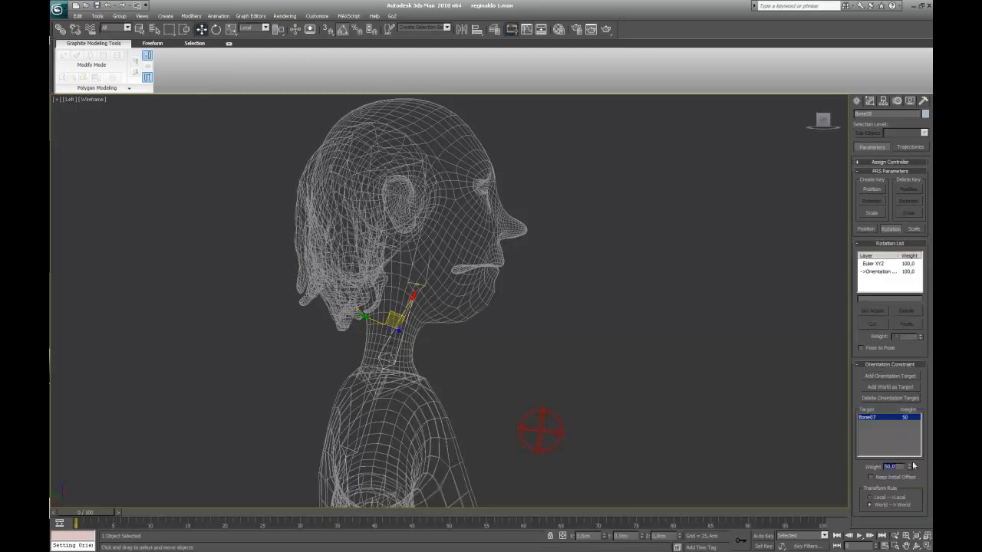
left_click(881, 477)
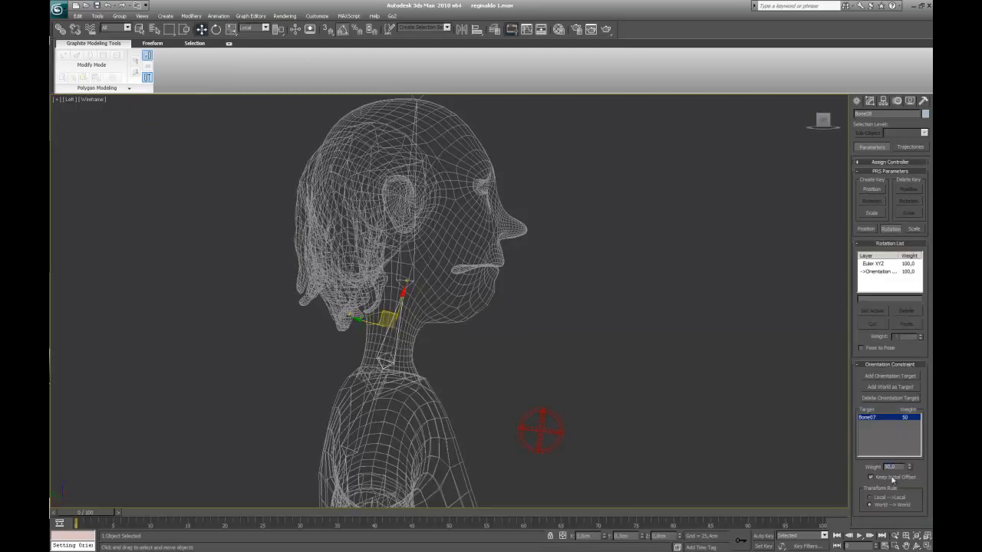
Step: Add the control above the head (Circle06) as second orientation target for the neck bone
middle_click_drag(698, 305, 690, 389)
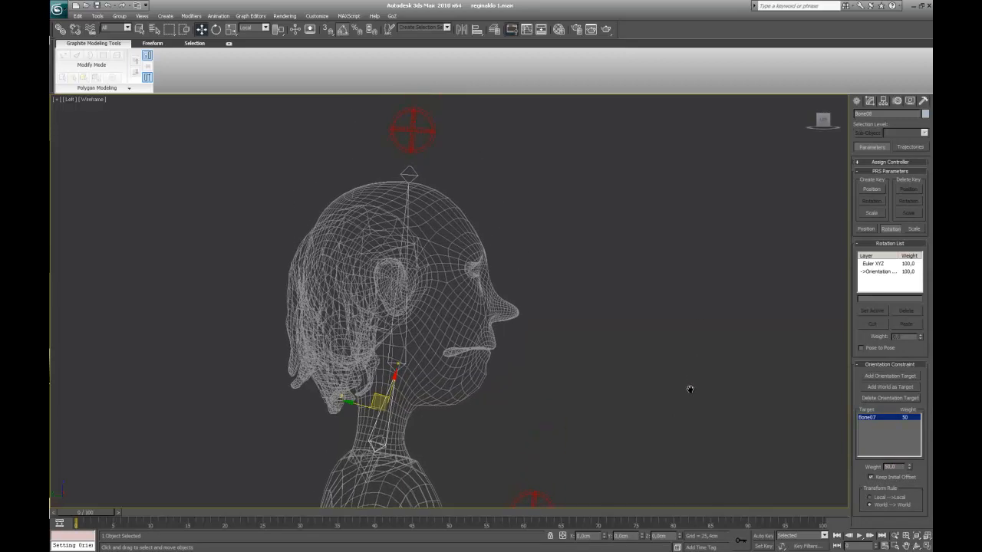
left_click(904, 377)
left_click(426, 129)
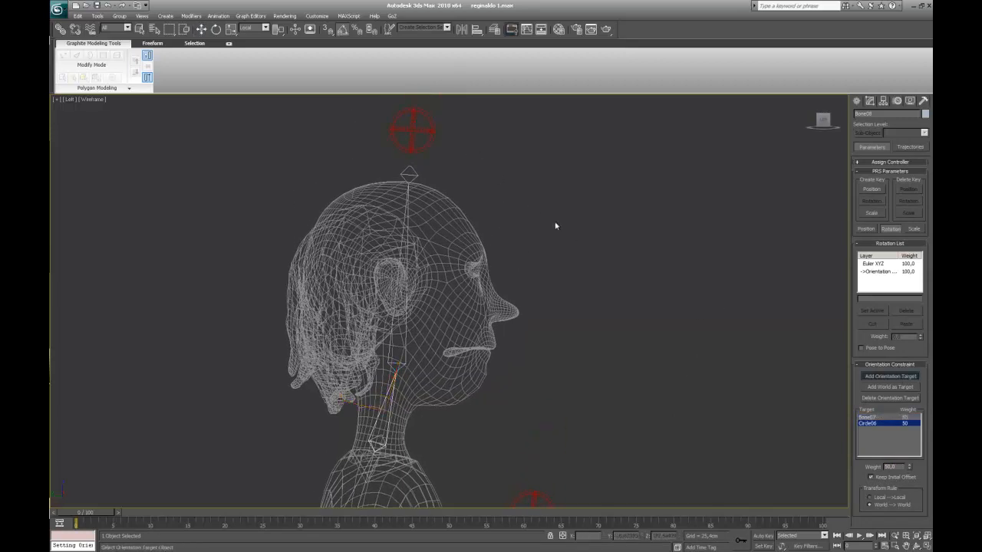
left_click(904, 377)
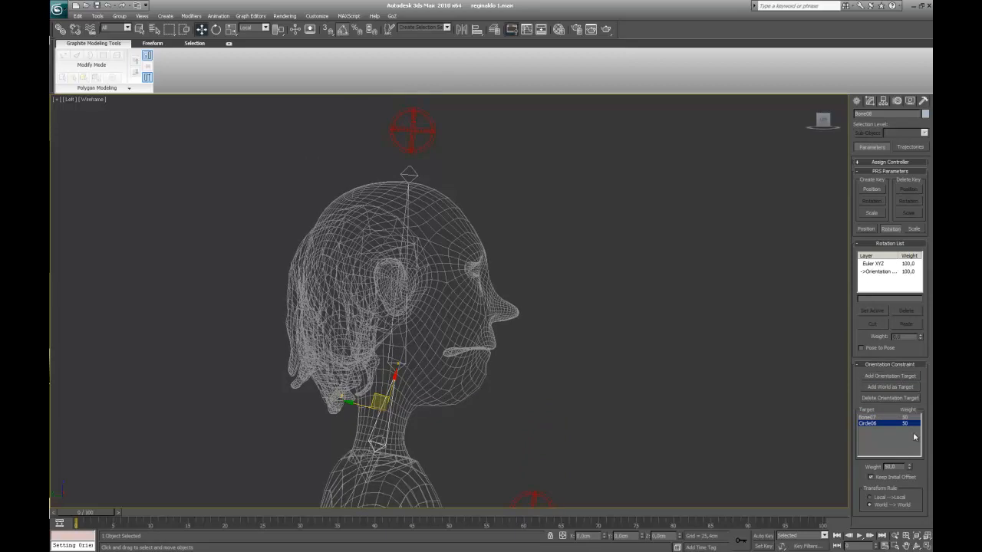
Step: Apply an Orientation Constraint from the head bone (Bone09) to the control above the head
middle_click_drag(569, 400, 588, 441)
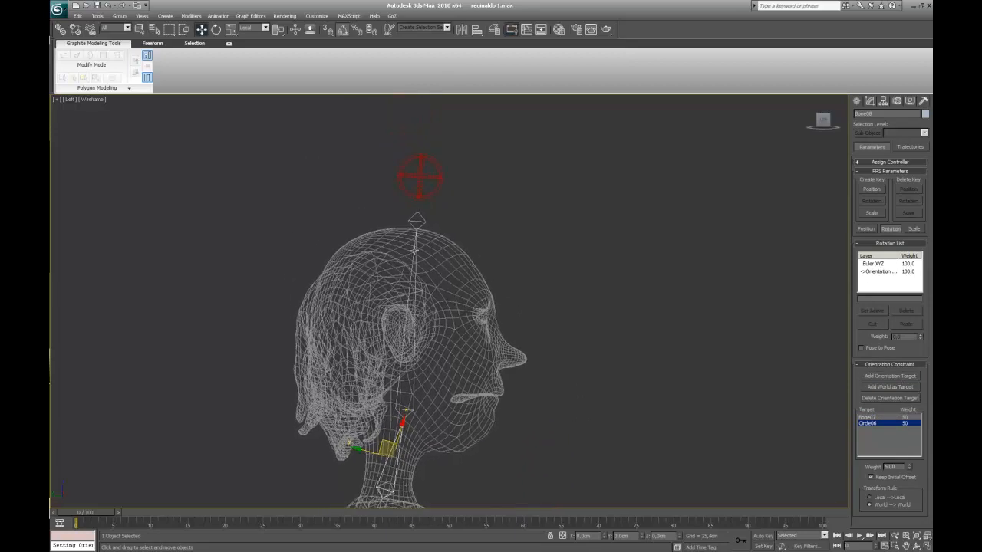
left_click(415, 250)
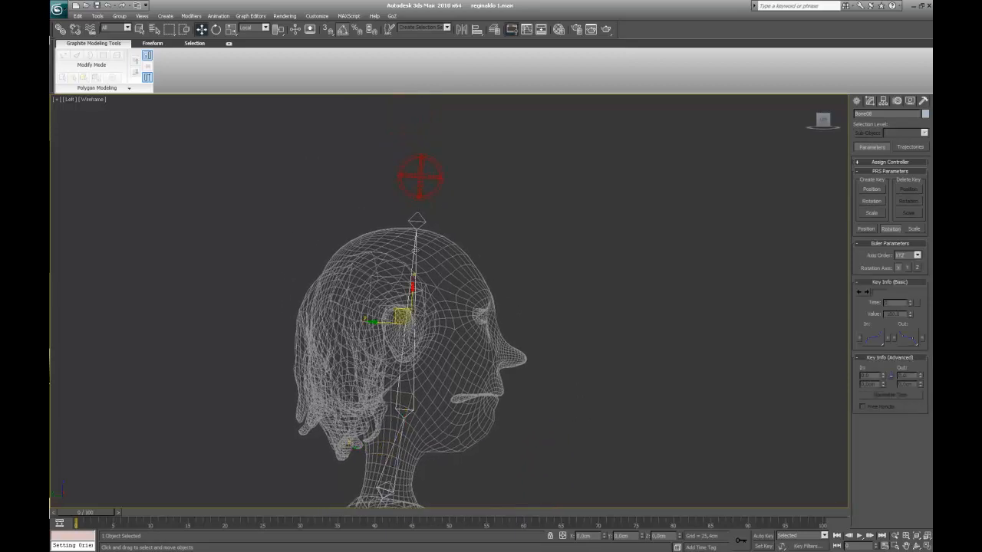
left_click(218, 15)
mouse_move(238, 60)
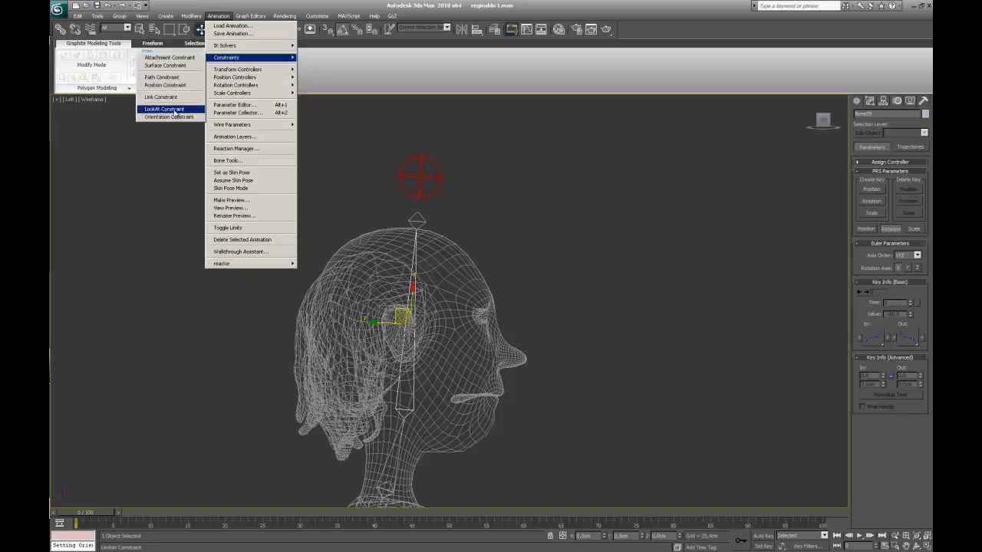
left_click(164, 109)
left_click(421, 173)
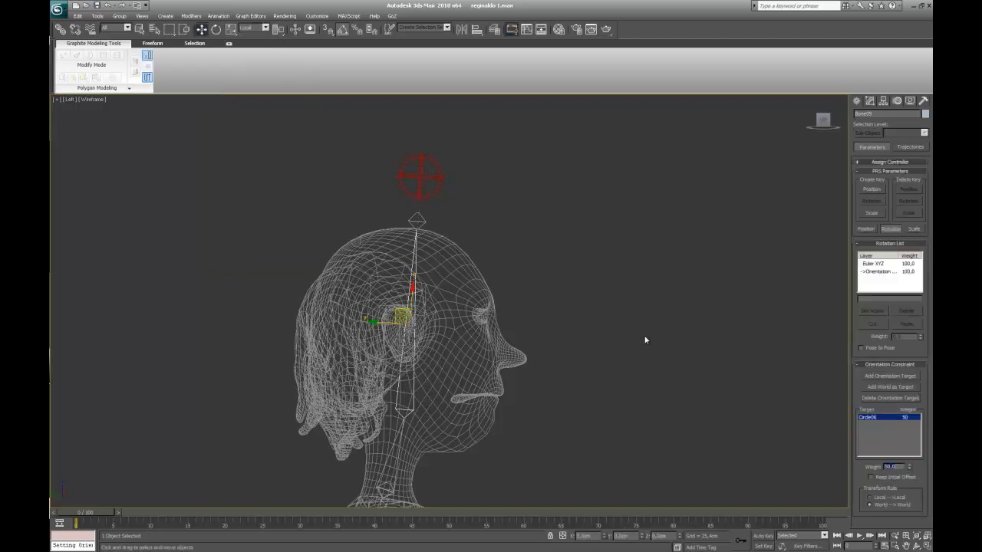
Step: Rotate the belly control back and forth to test how the spine bones follow
scroll(616, 389, "down", 3)
middle_click_drag(616, 392, 621, 294)
scroll(598, 367, "down", 1)
scroll(559, 386, "up", 2)
scroll(559, 380, "down", 2)
left_click(504, 396)
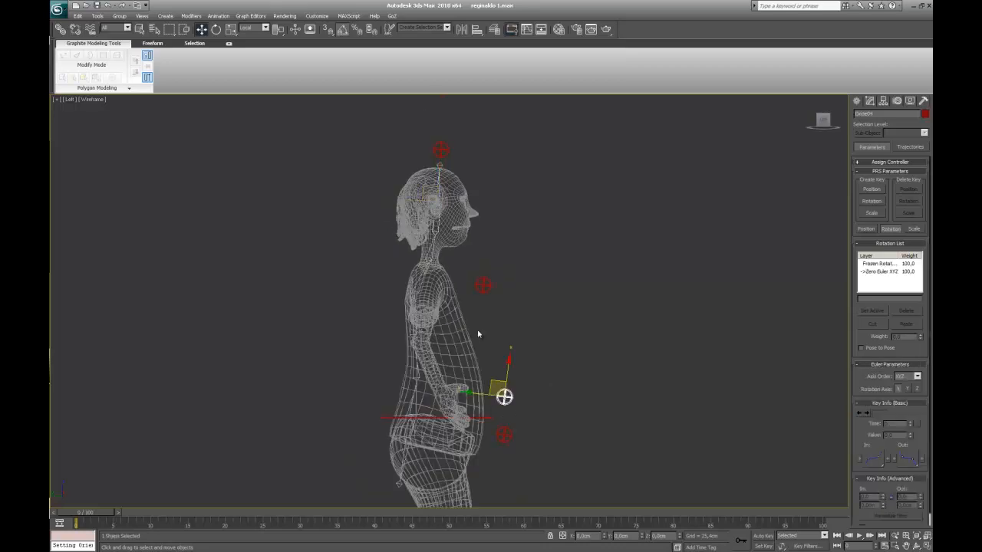
left_click(215, 28)
left_click_drag(525, 367, 539, 376)
left_click_drag(544, 386, 531, 348)
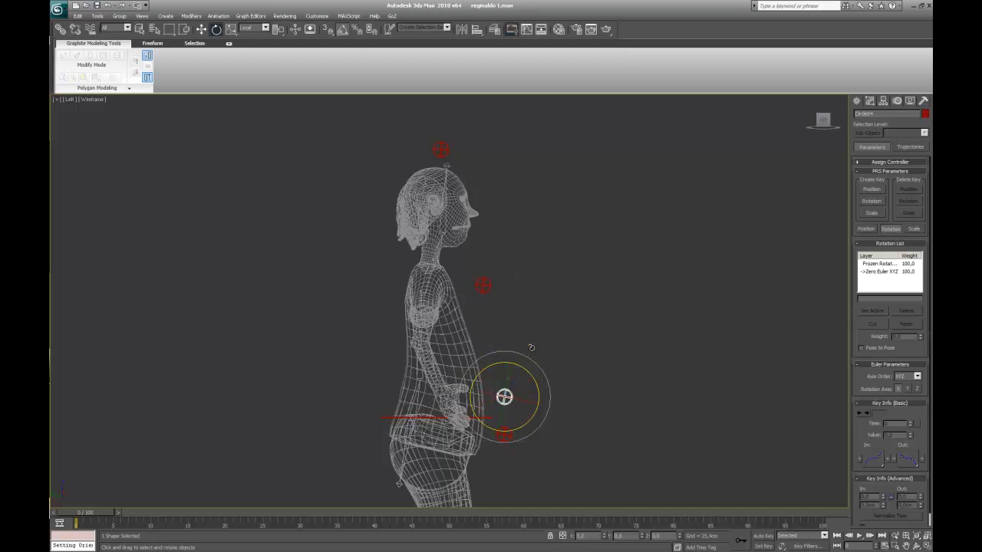
Step: Test-rotate the chest control and the belly control, and undo the test rotation
left_click(484, 287)
left_click_drag(511, 270, 551, 262)
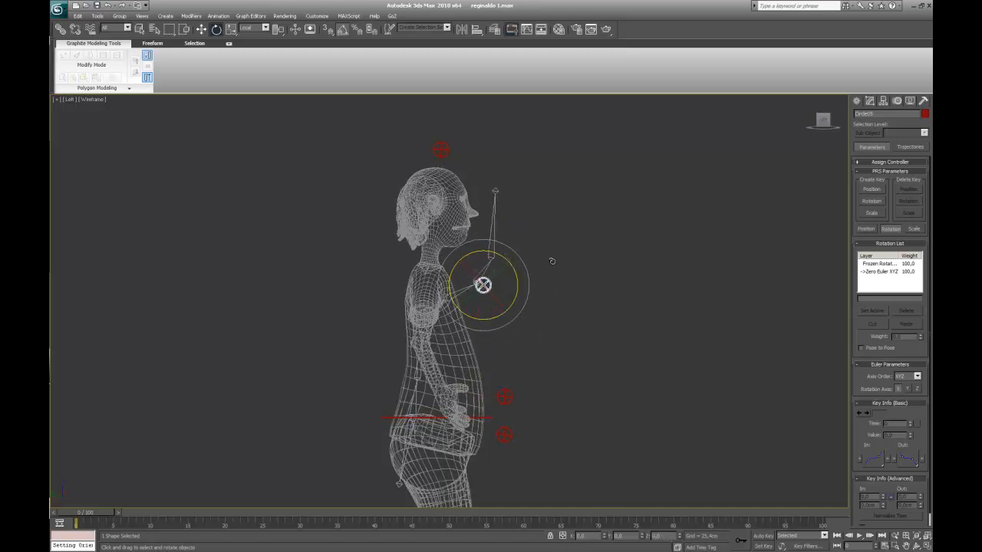
left_click(504, 397)
left_click_drag(527, 374, 561, 346)
key("ctrl+z")
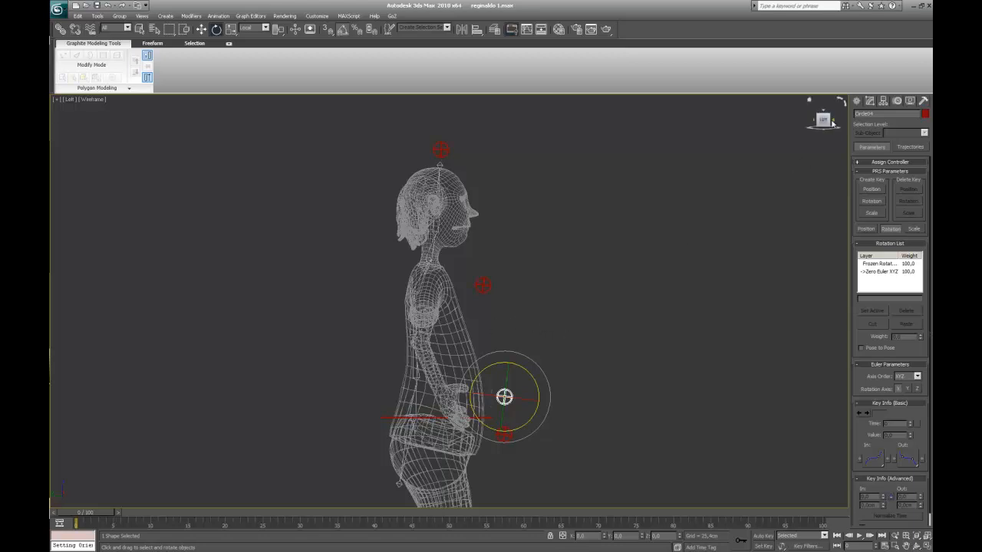
Step: Create a Point helper behind the character's lower back and show it as a box in addition to the cross
left_click(857, 101)
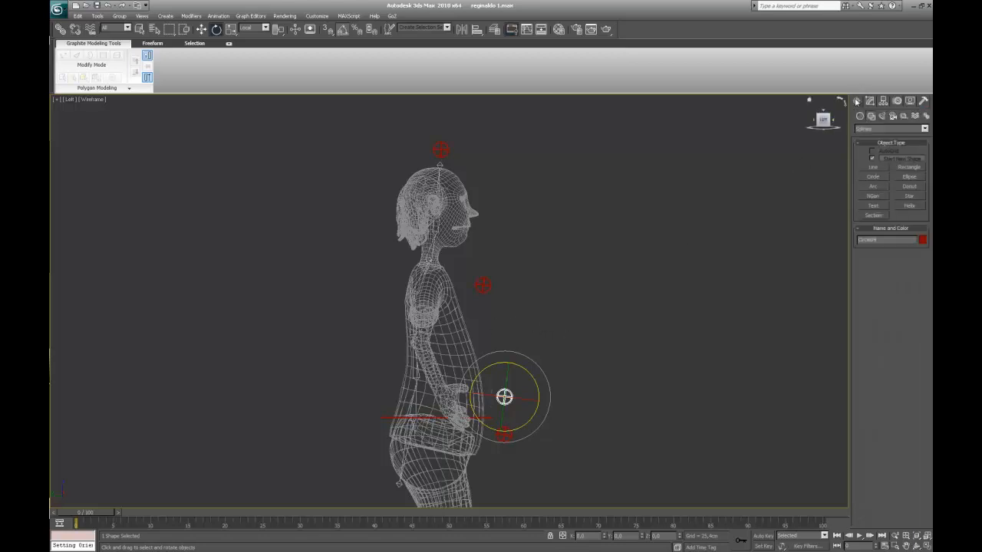
left_click(905, 116)
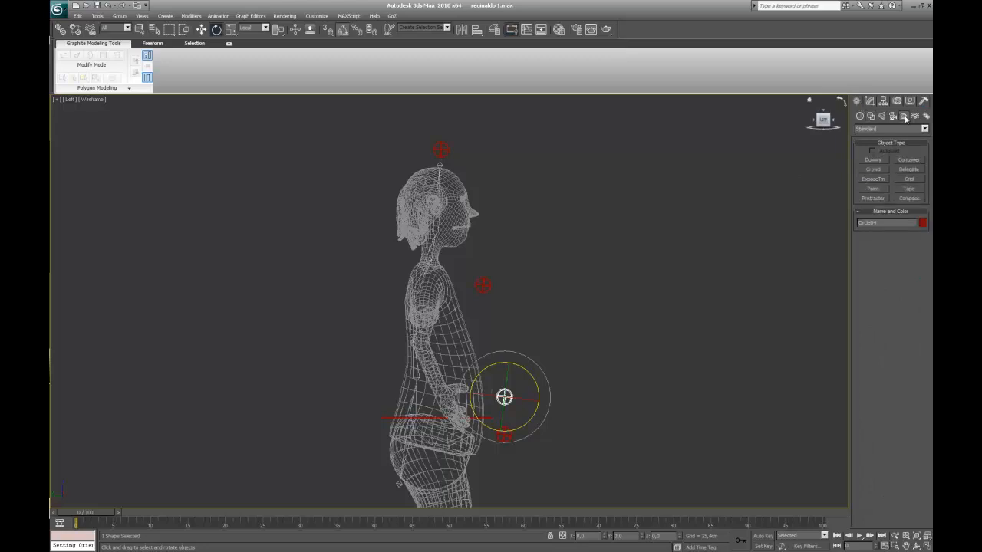
left_click(884, 190)
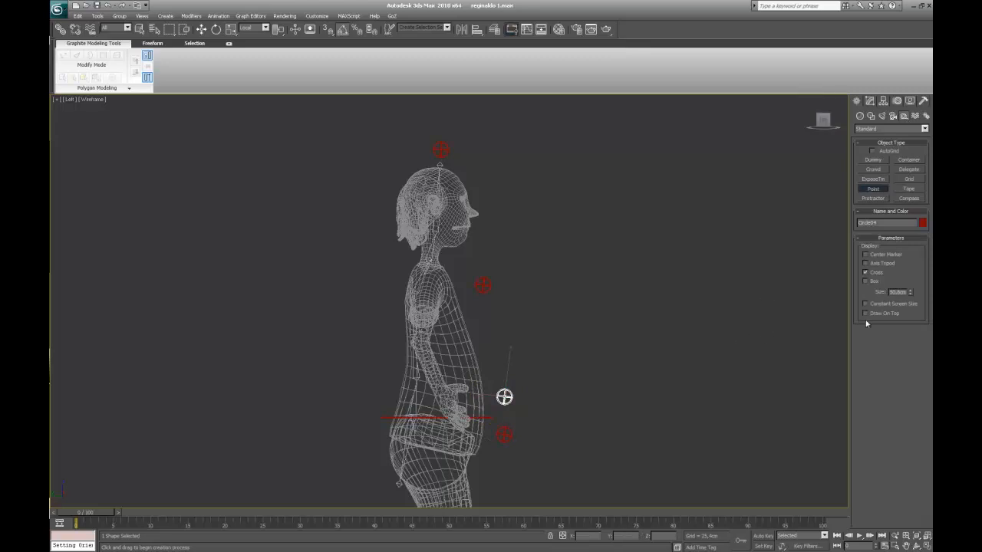
left_click(366, 391)
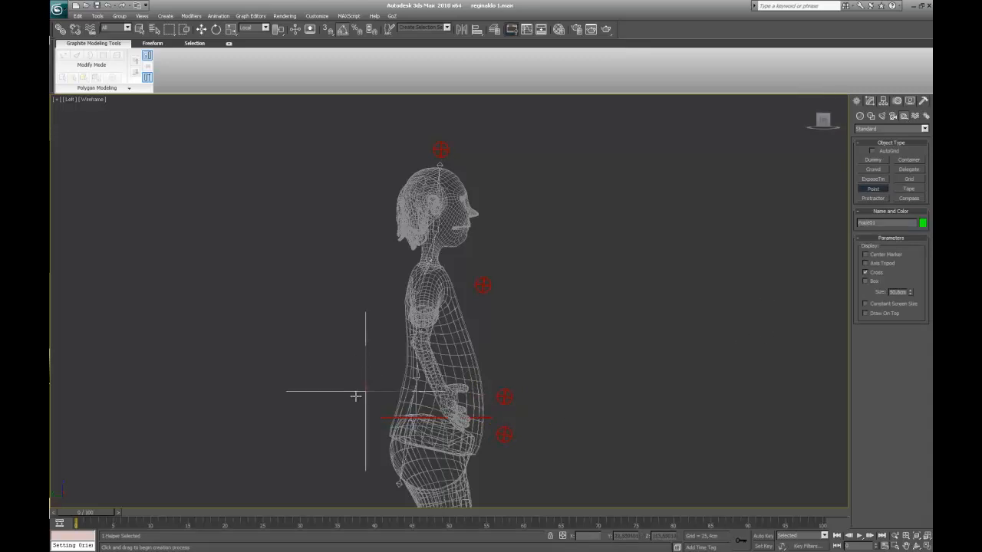
left_click(875, 281)
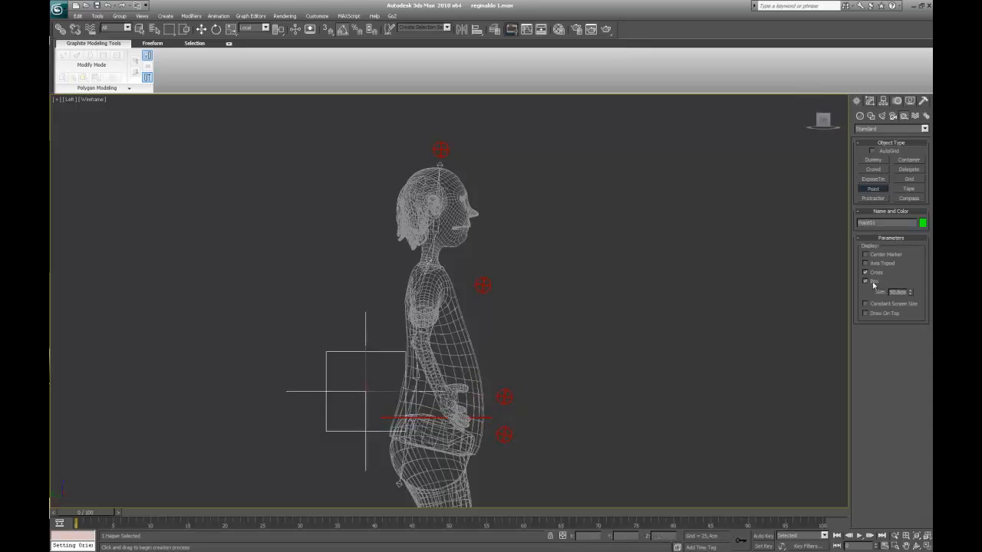
Step: Shrink the Point helper and align its X, Y and Z position and orientation to the pivot of the lowest spine bone
left_click_drag(910, 295, 913, 333)
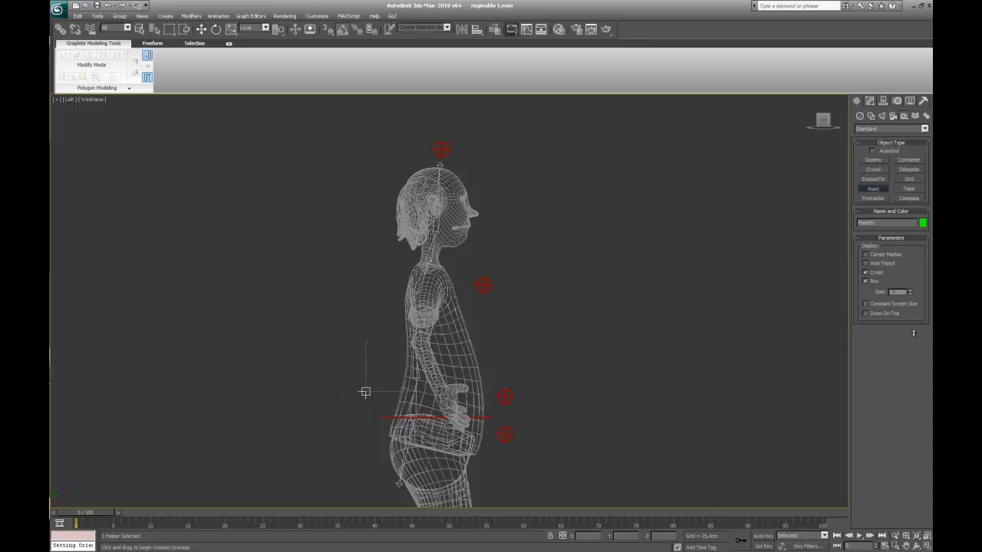
scroll(675, 322, "up", 5)
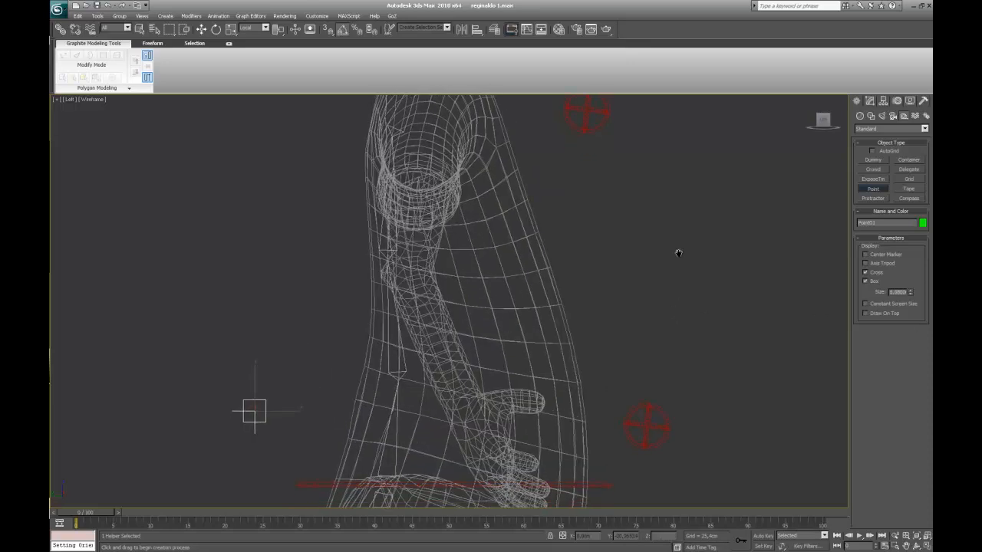
left_click(477, 29)
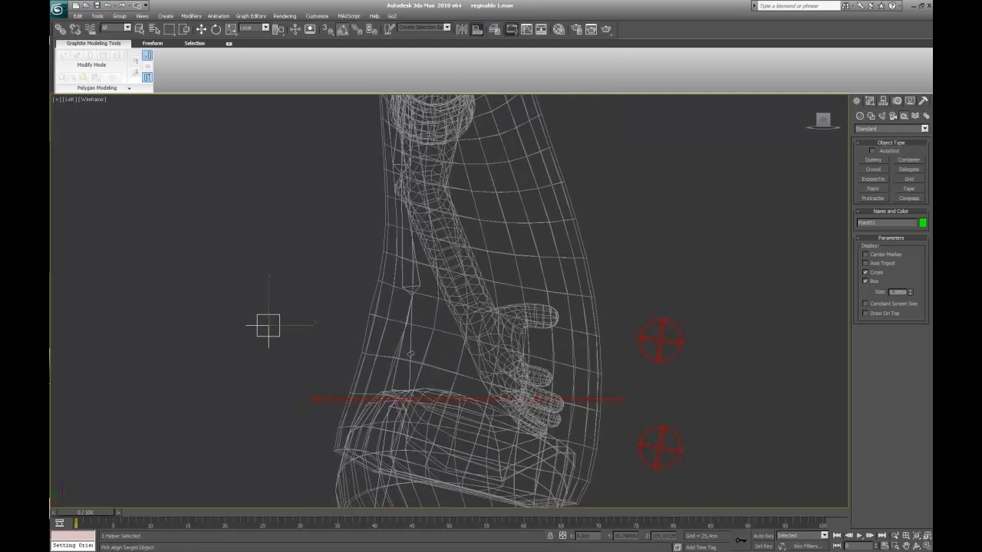
left_click(412, 356)
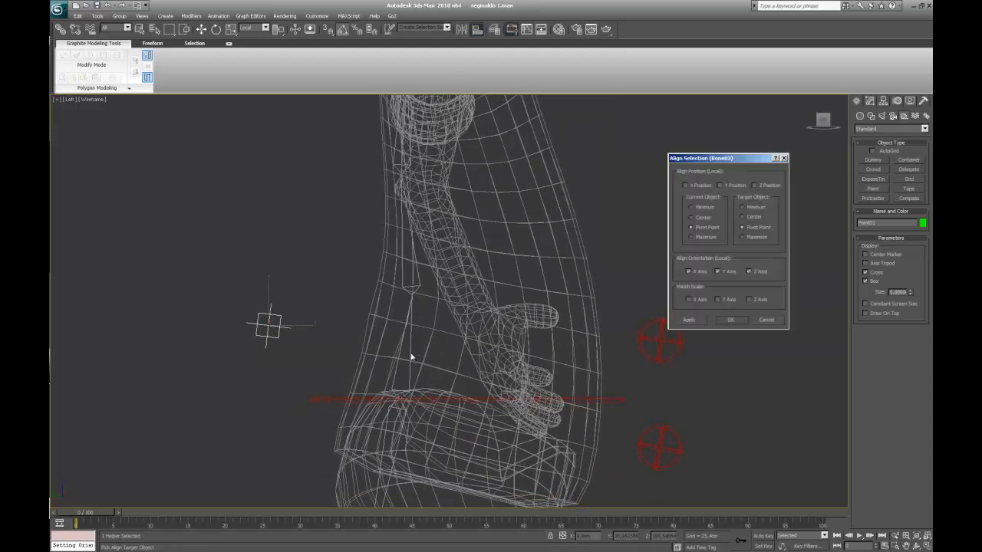
left_click(690, 187)
left_click(734, 186)
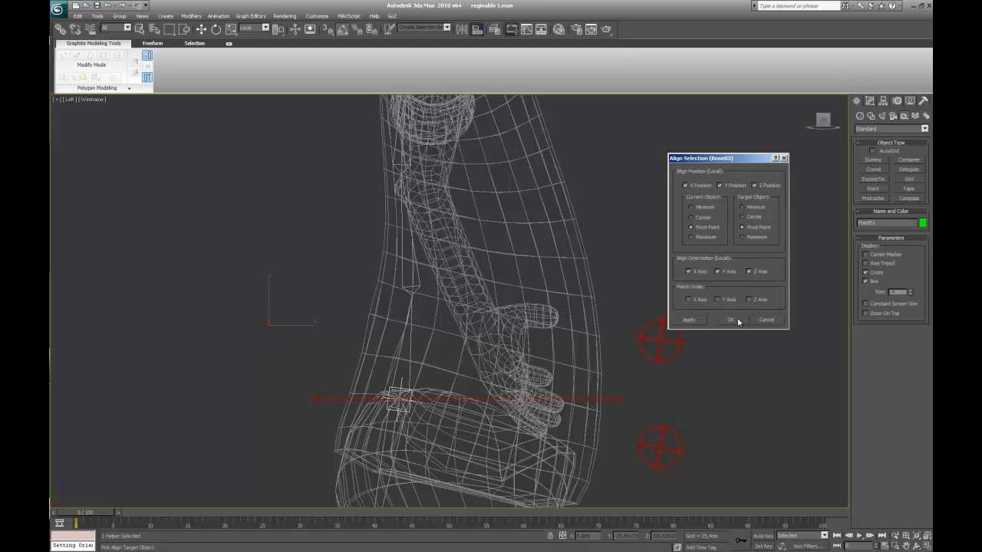
left_click(731, 320)
Step: Link the Point helper to the horizontal hip control as its parent
left_click(60, 29)
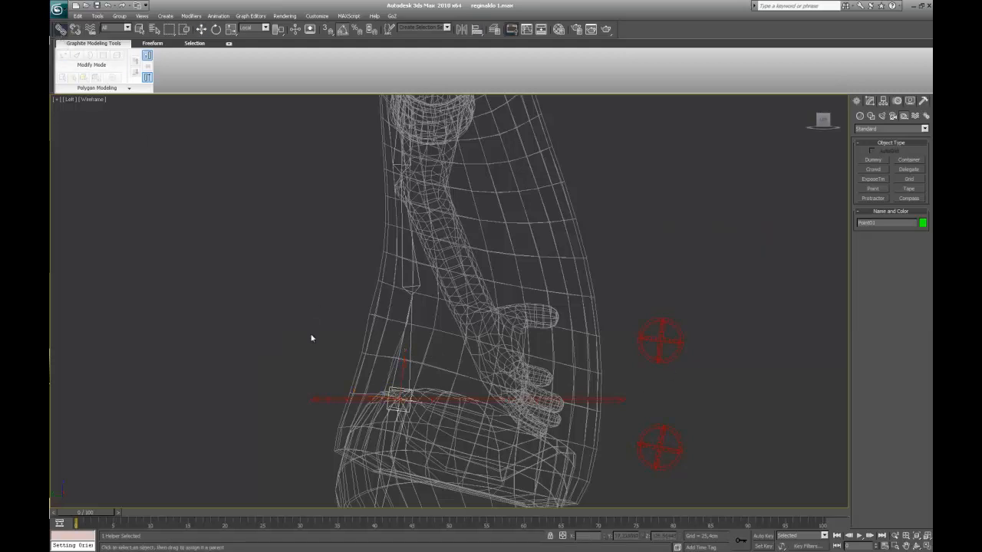
left_click_drag(391, 397, 314, 400)
left_click(201, 29)
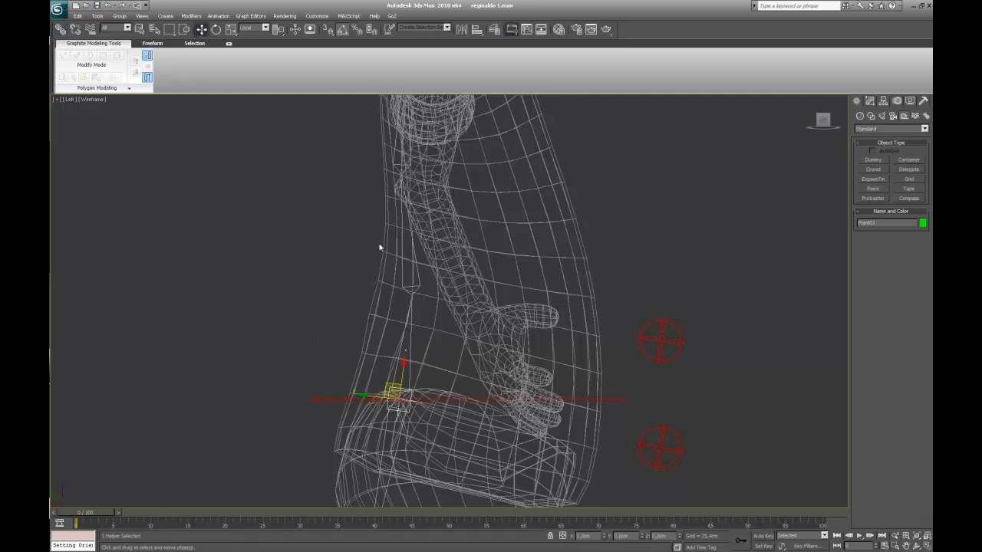
Step: Add the Point helper as a second orientation target in the lowest spine bone's Orientation Constraint
left_click(410, 348)
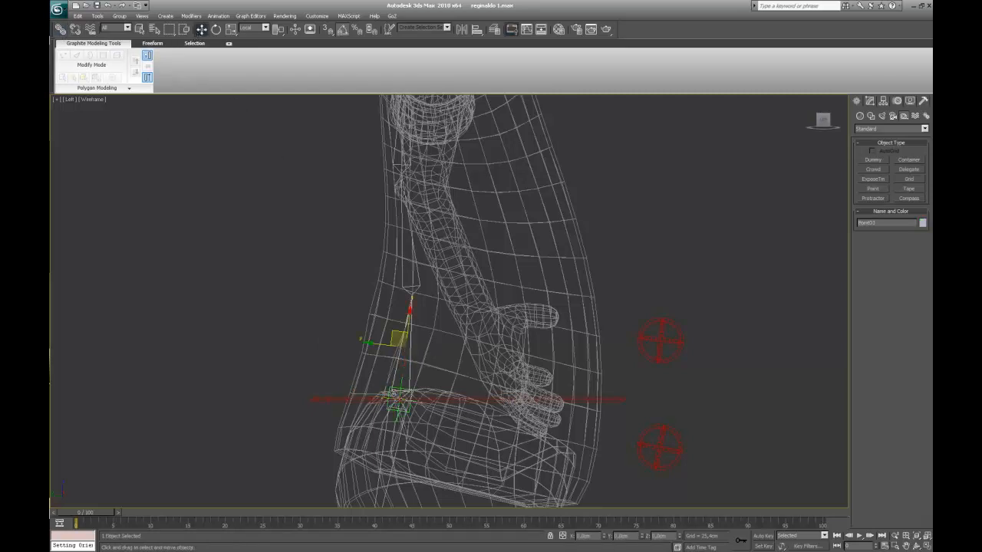
left_click(898, 102)
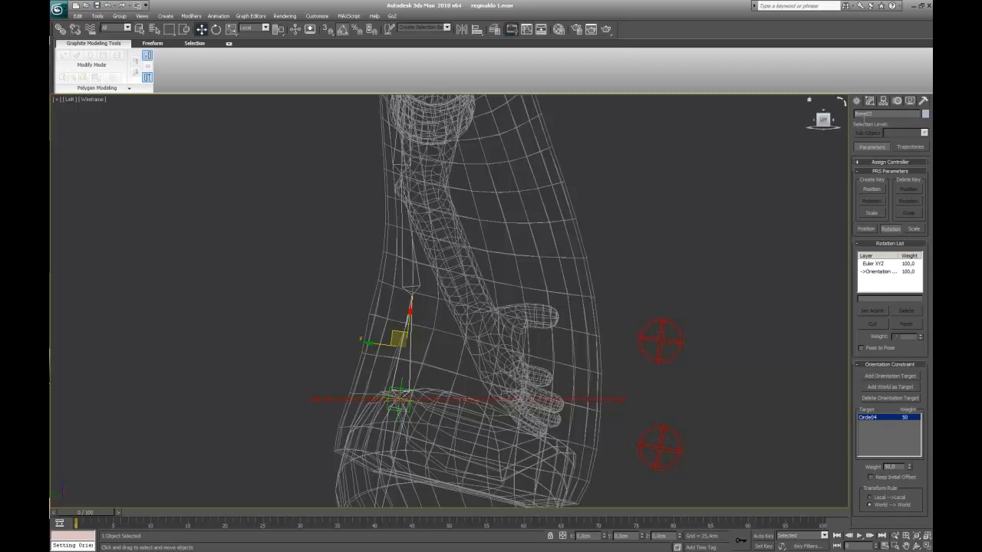
left_click(883, 377)
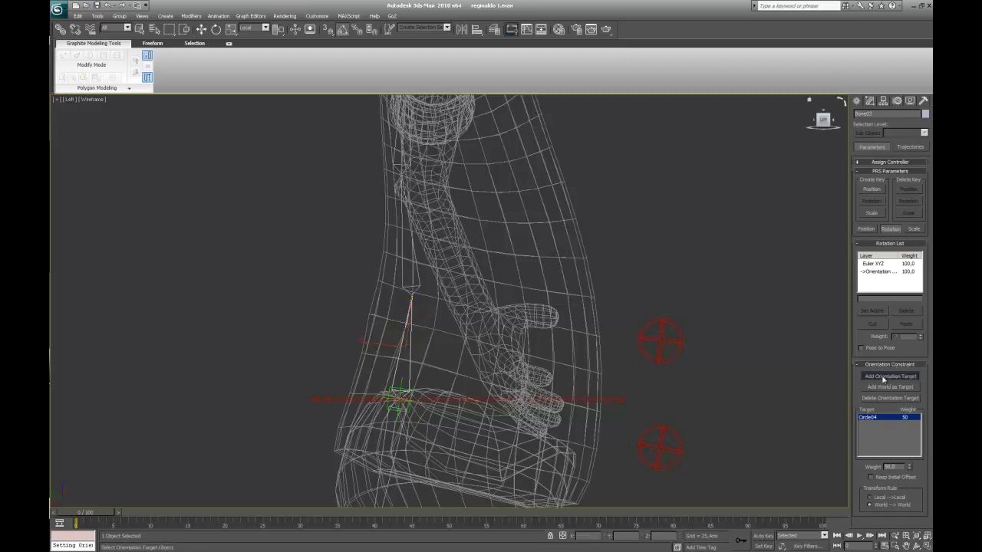
left_click(401, 382)
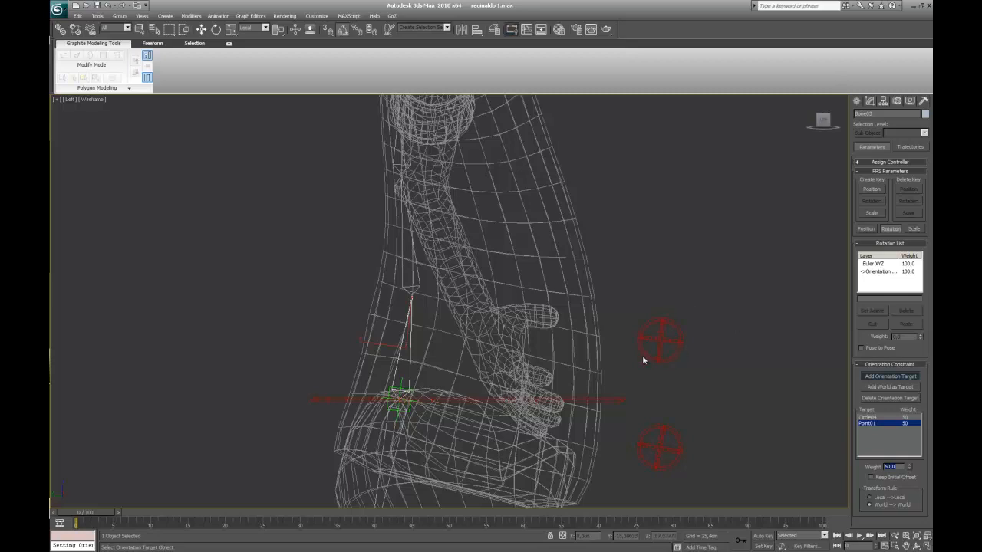
Step: Lower the weight of the belly control (Circle04) in the lowest spine bone's Orientation Constraint and finish adding targets
left_click(874, 417)
type("3")
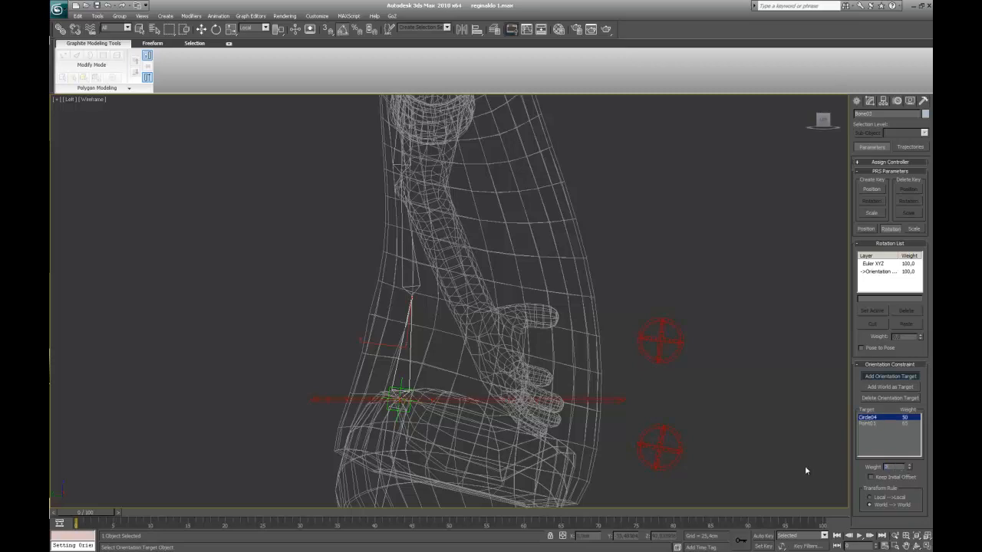
key("Return")
left_click(879, 377)
Step: Test-rotate the belly control to check how the spine follows, undo the rotation and deselect the control
left_click(668, 341)
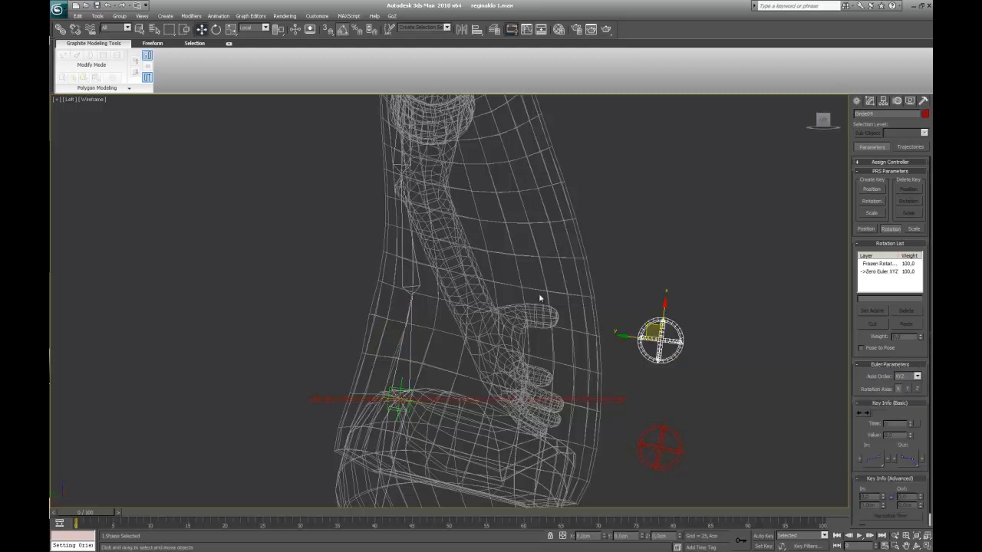
left_click(216, 28)
scroll(575, 322, "down", 4)
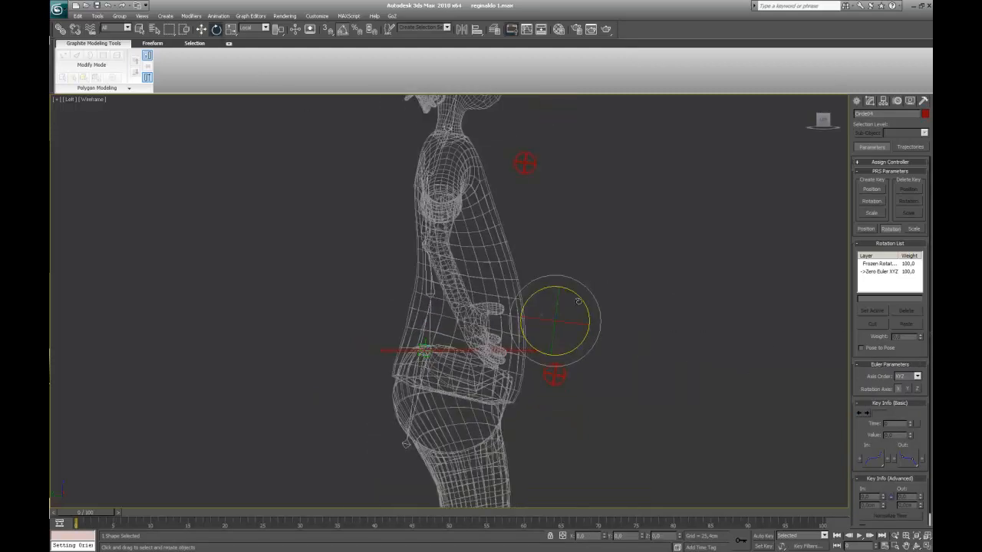
left_click_drag(584, 301, 585, 371)
key("ctrl+z")
left_click(650, 375)
scroll(652, 379, "down", 3)
middle_click_drag(634, 299, 629, 329)
scroll(629, 329, "down", 2)
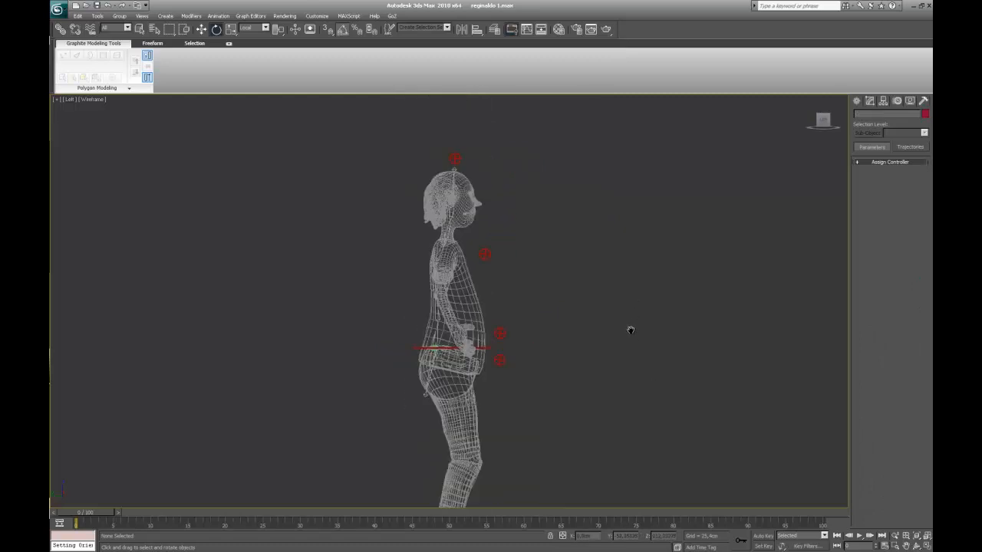